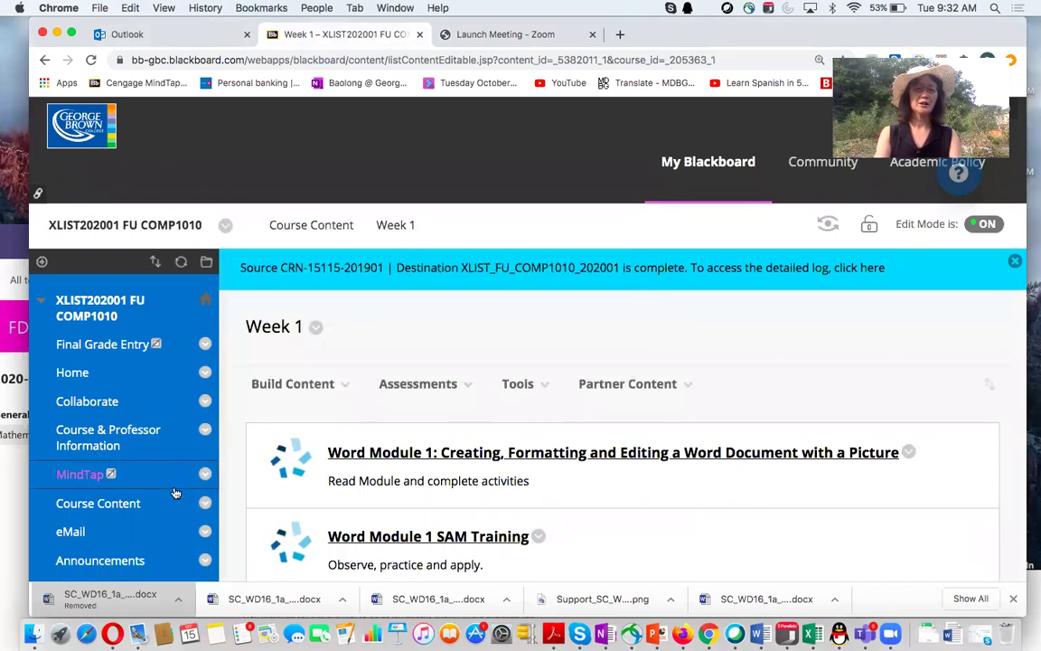
Step: Open the Word Module 1 SAM Project 1 assignment from Week 1 of the course content and dismiss the Keep students engaged notice
click(113, 509)
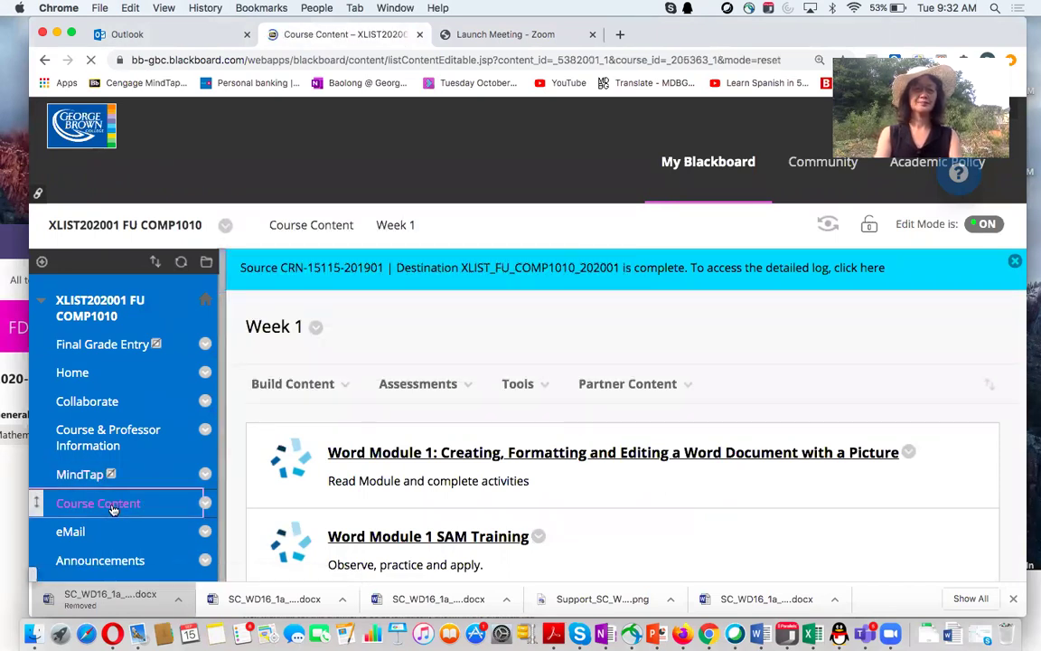
scroll(561, 462, down, 3)
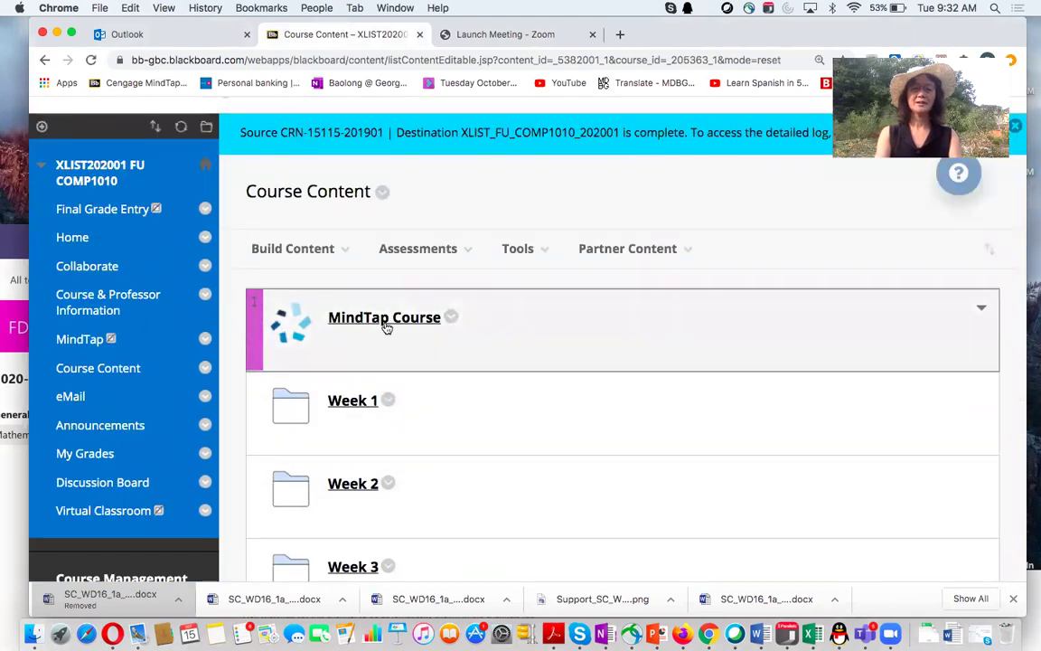
click(354, 401)
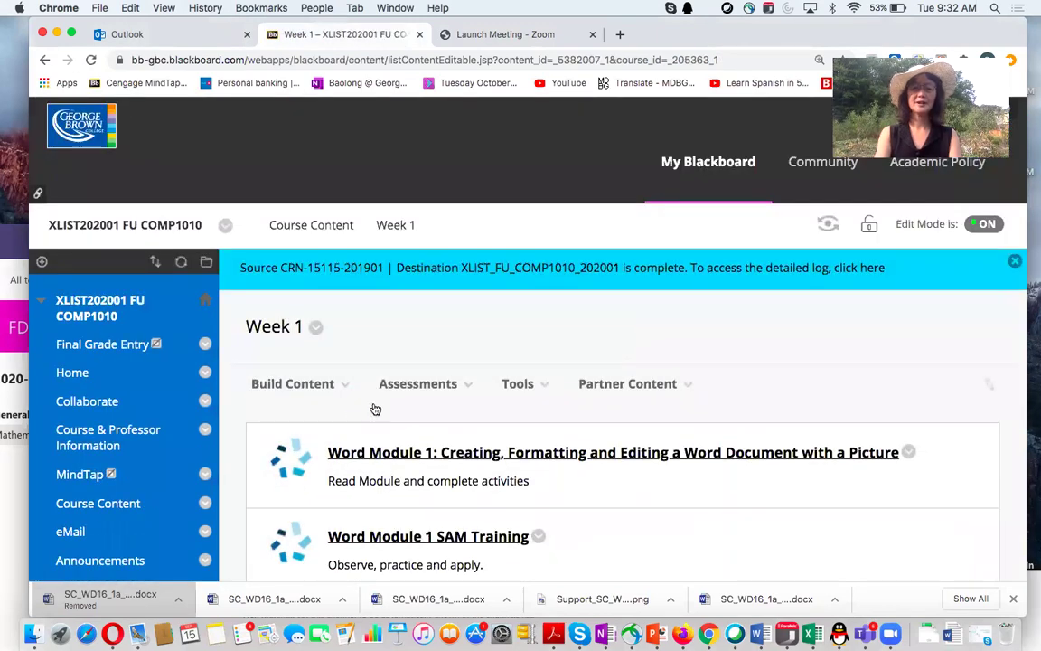
scroll(639, 500, down, 5)
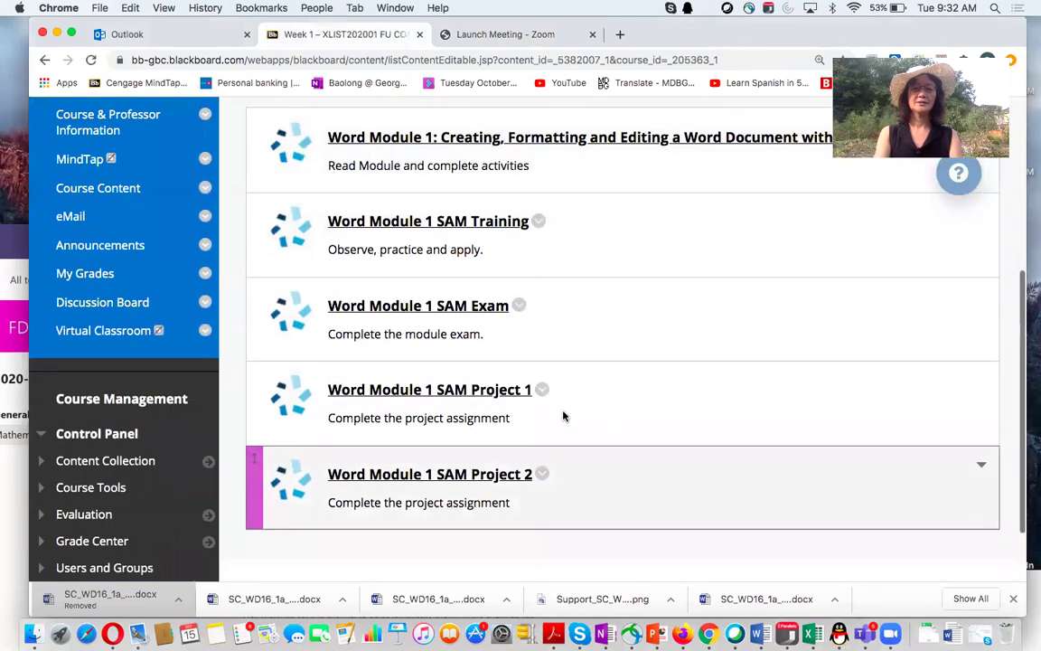
click(474, 390)
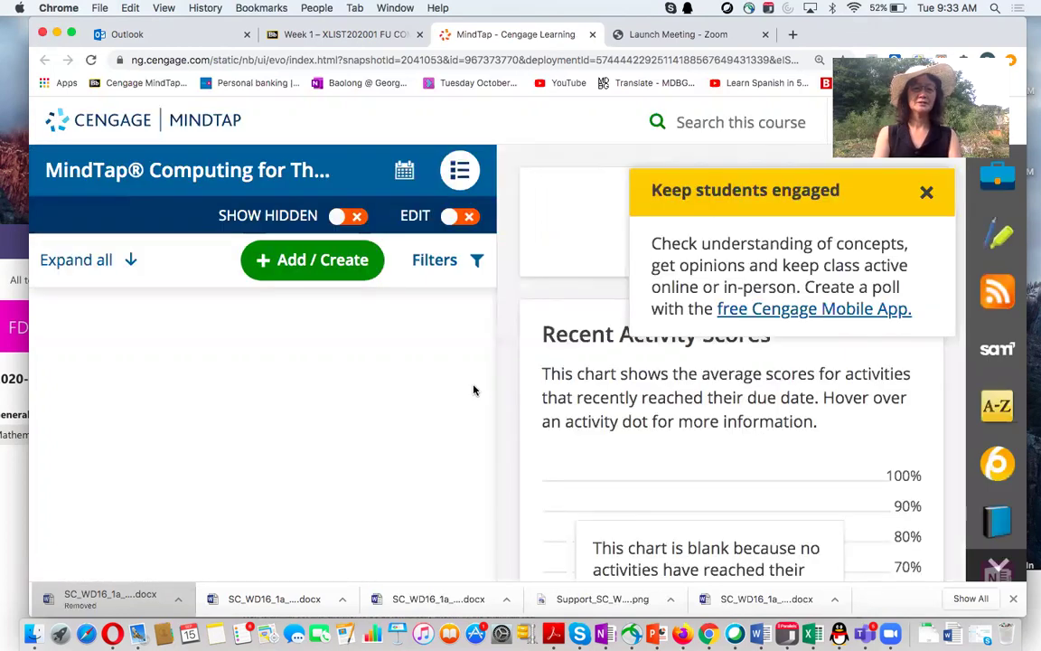
click(927, 195)
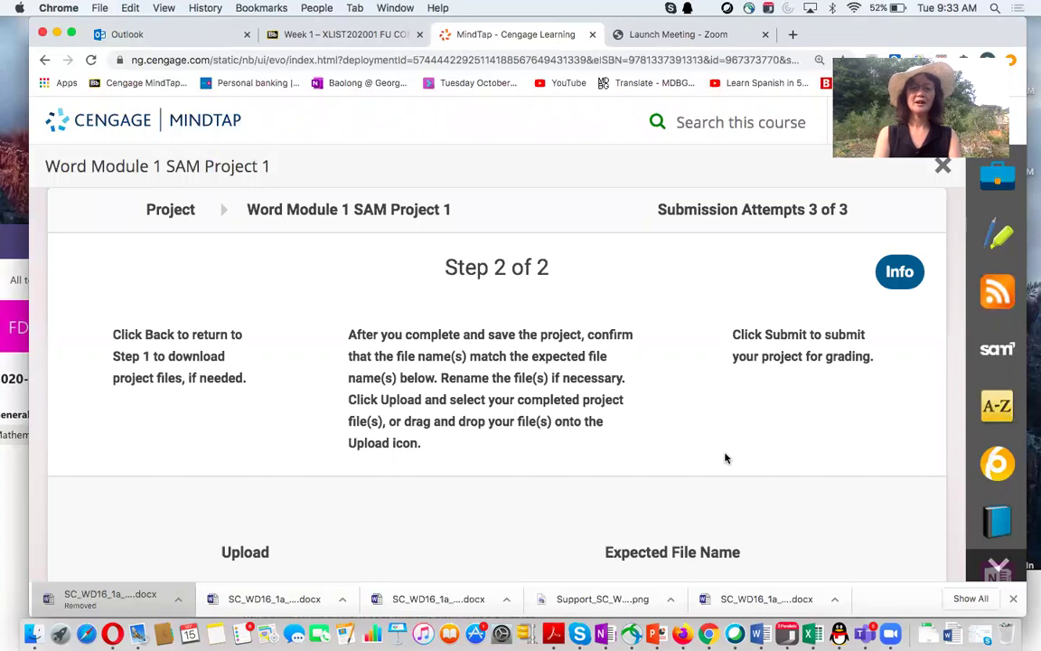
Step: Review the project's Step 2 upload page, including the expected file name, and go back to the Step 1 download page
scroll(725, 459, down, 1)
scroll(725, 459, up, 1)
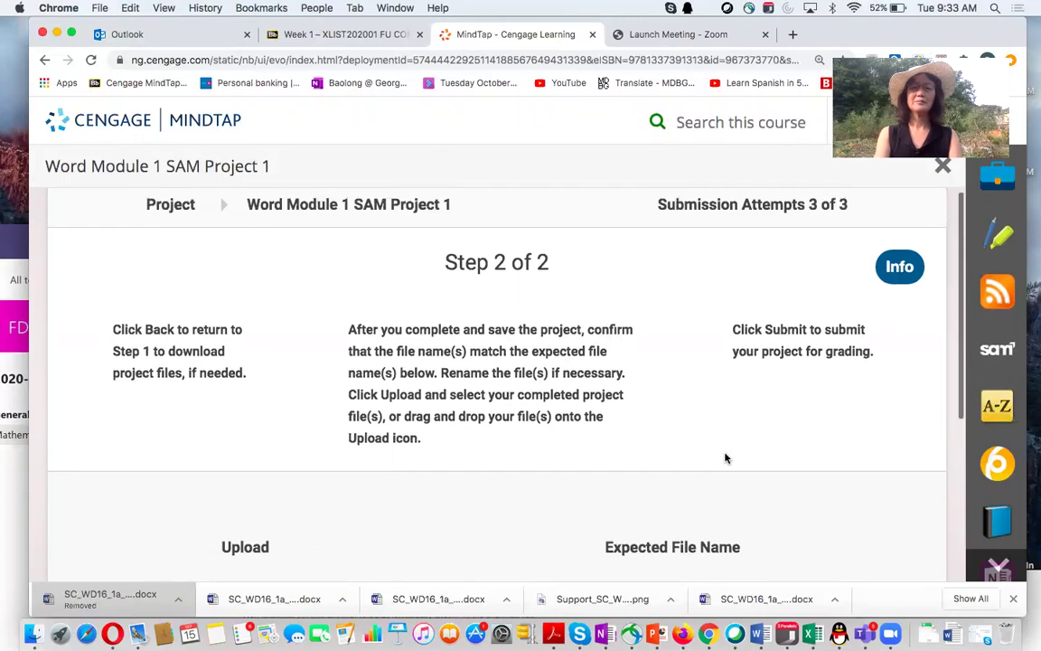
scroll(725, 458, down, 2)
scroll(725, 458, down, 2)
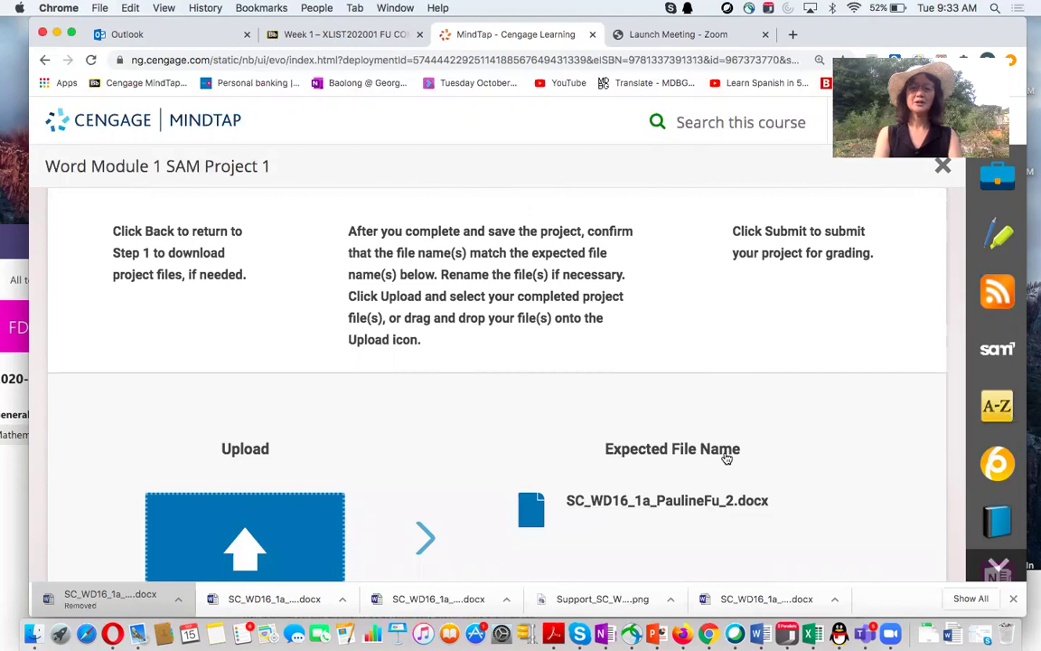
scroll(725, 458, down, 5)
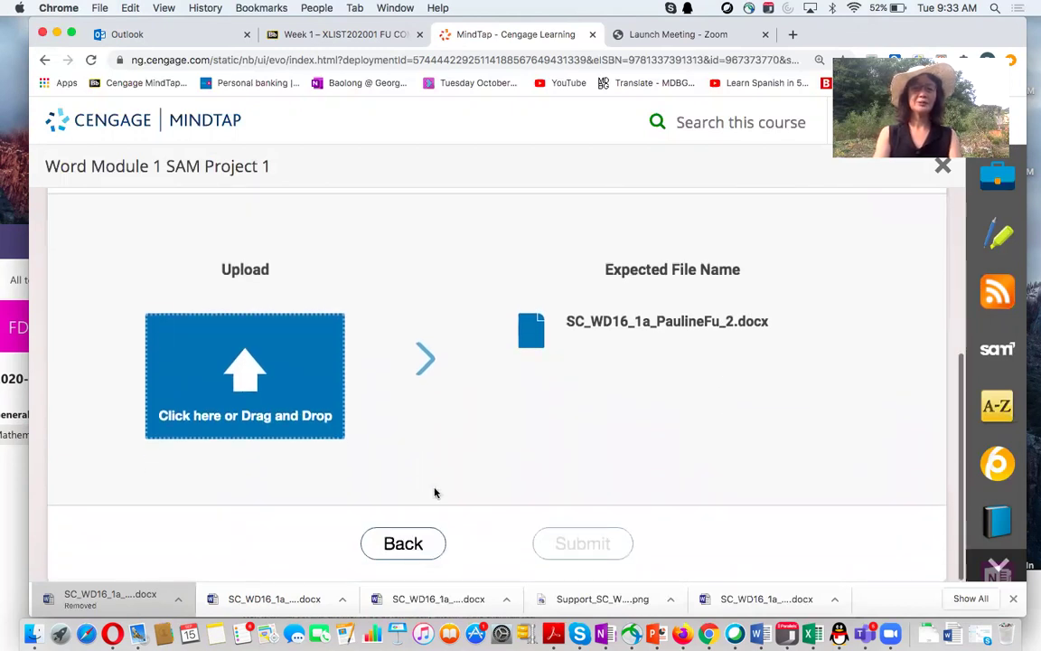
click(398, 546)
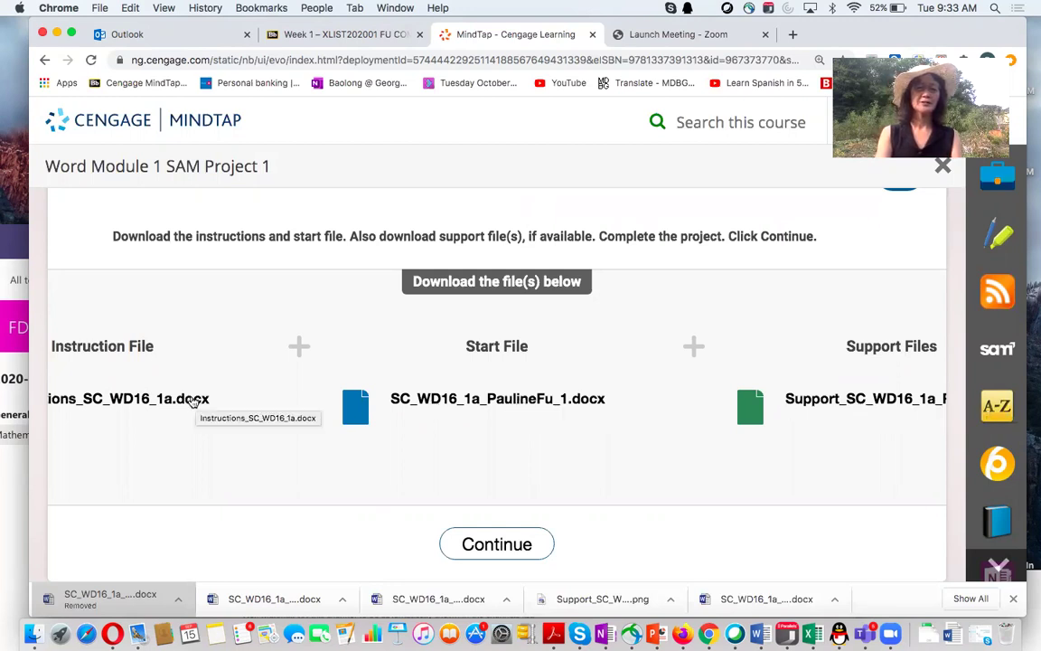
Step: Download the project's instruction file, start file and support file
click(125, 399)
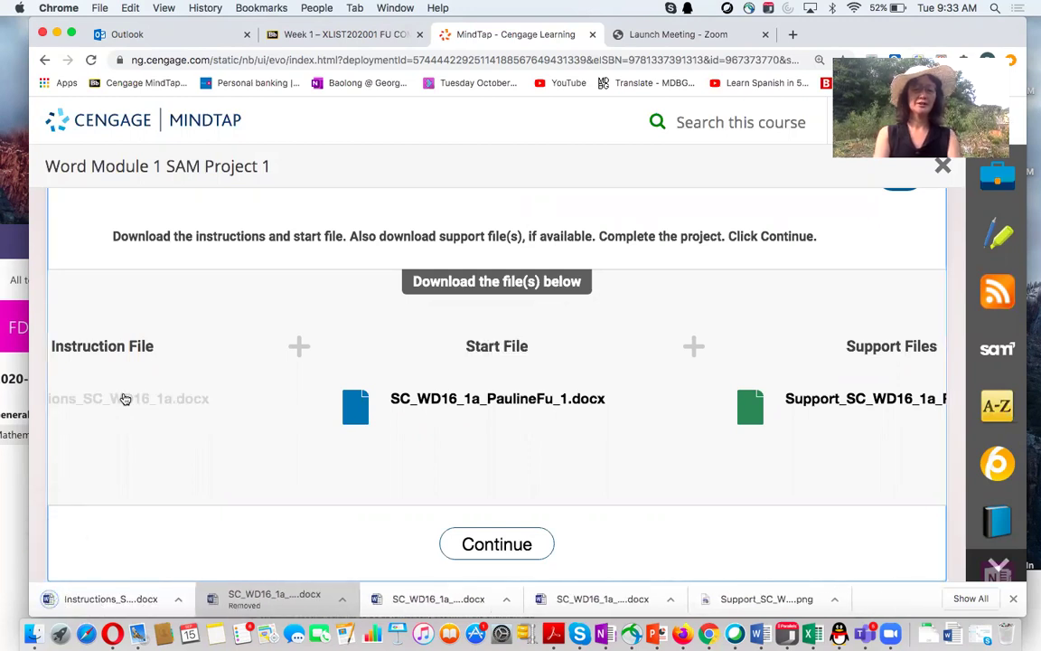
click(468, 399)
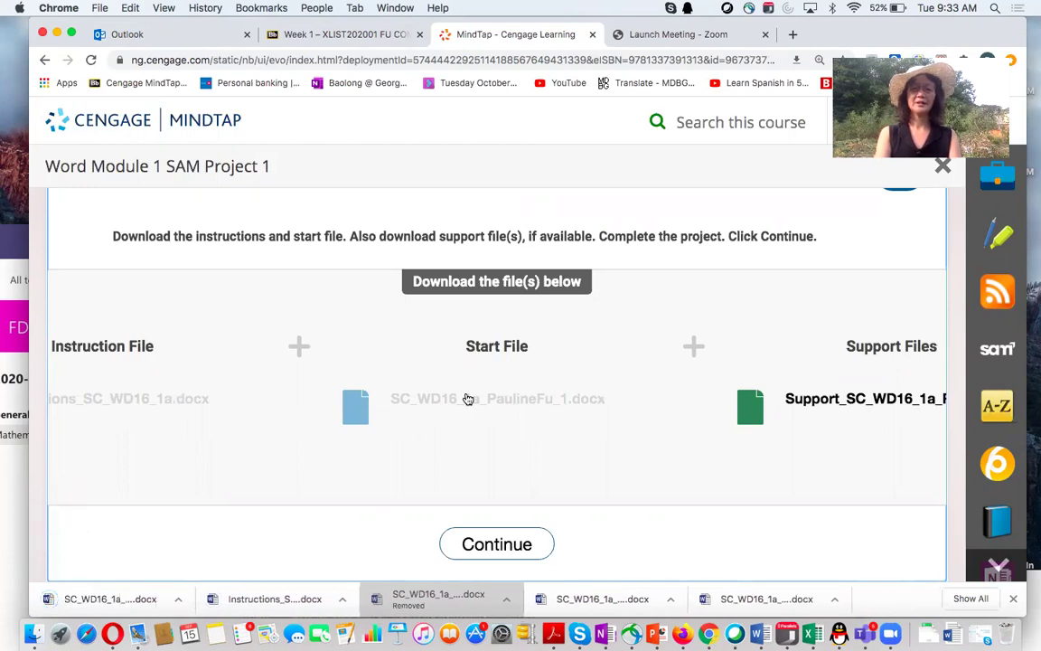
click(822, 400)
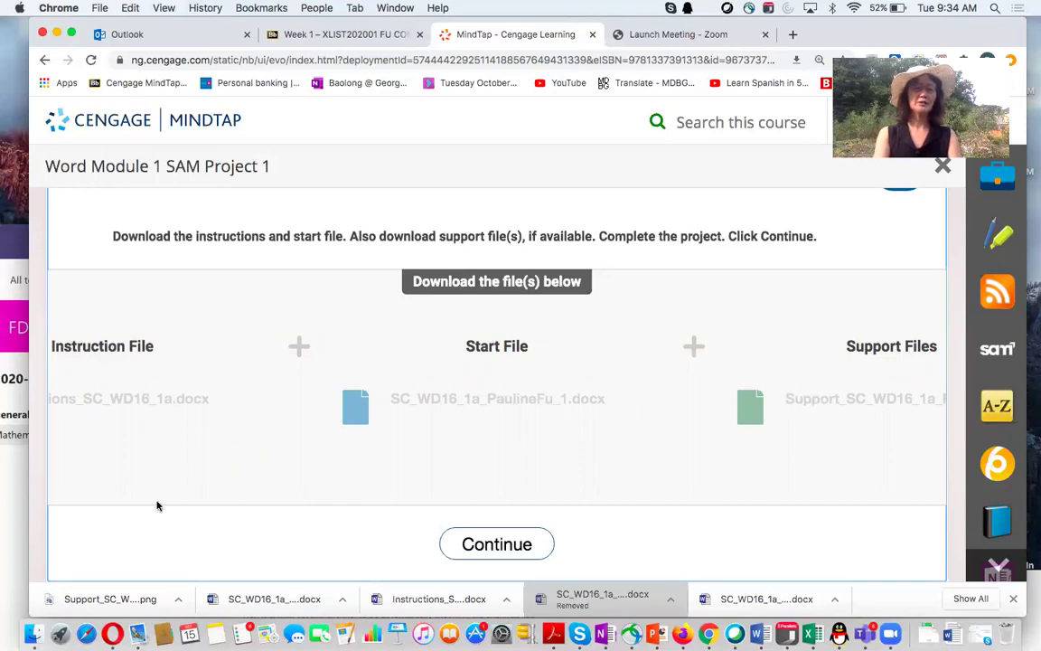
Step: Open Instructions_SC_WD16_1a (4).docx from the Downloads folder in Word, enlarge it to 190% and reposition its window
click(32, 635)
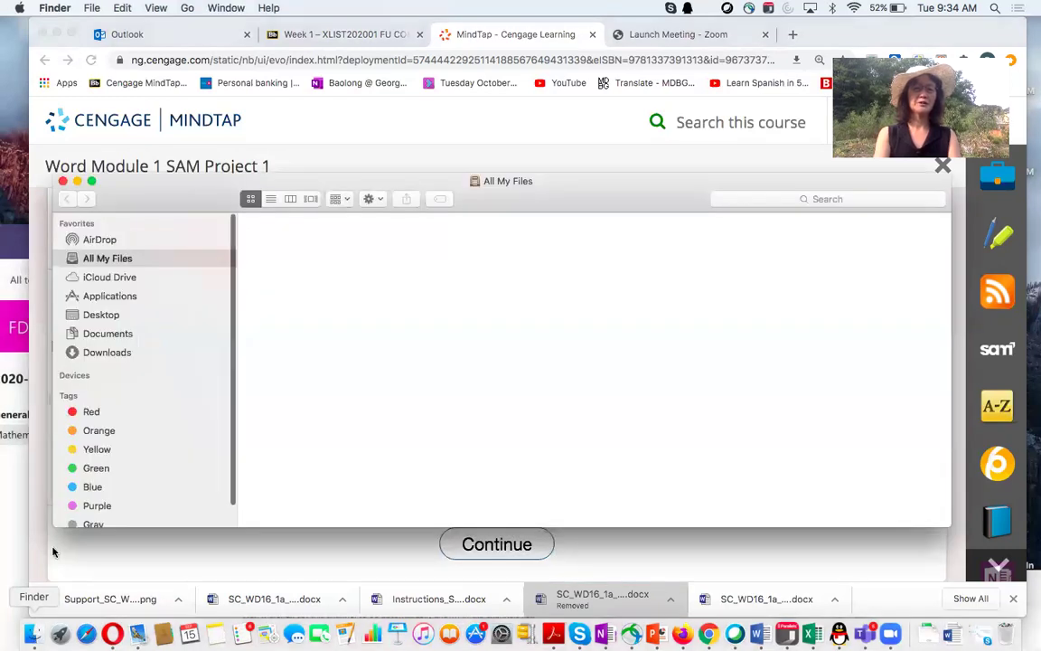
click(109, 353)
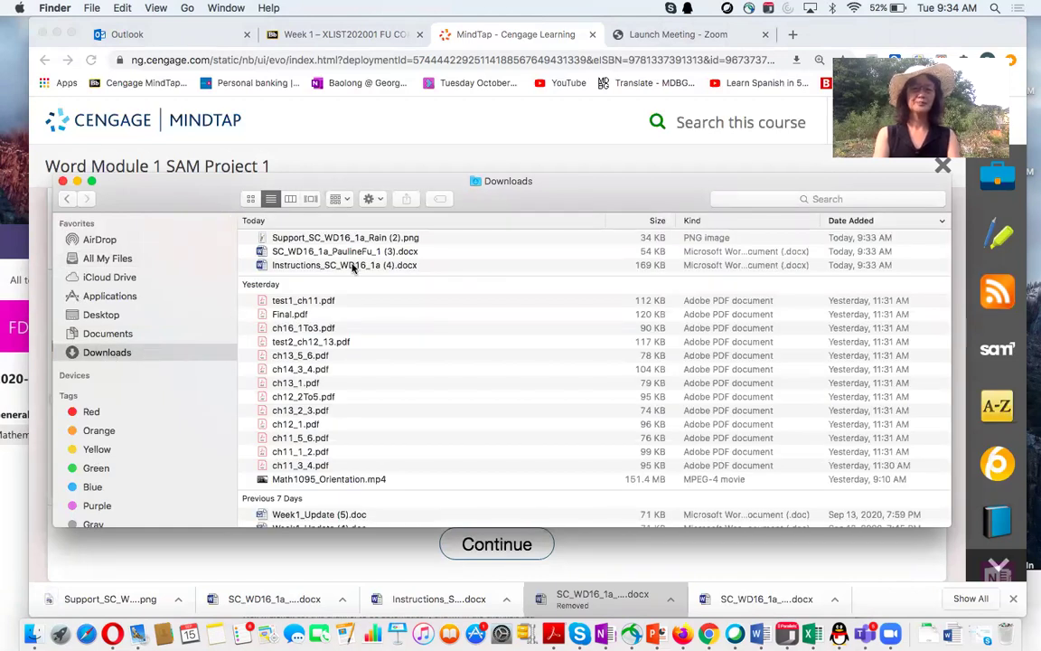
click(330, 267)
double_click(324, 266)
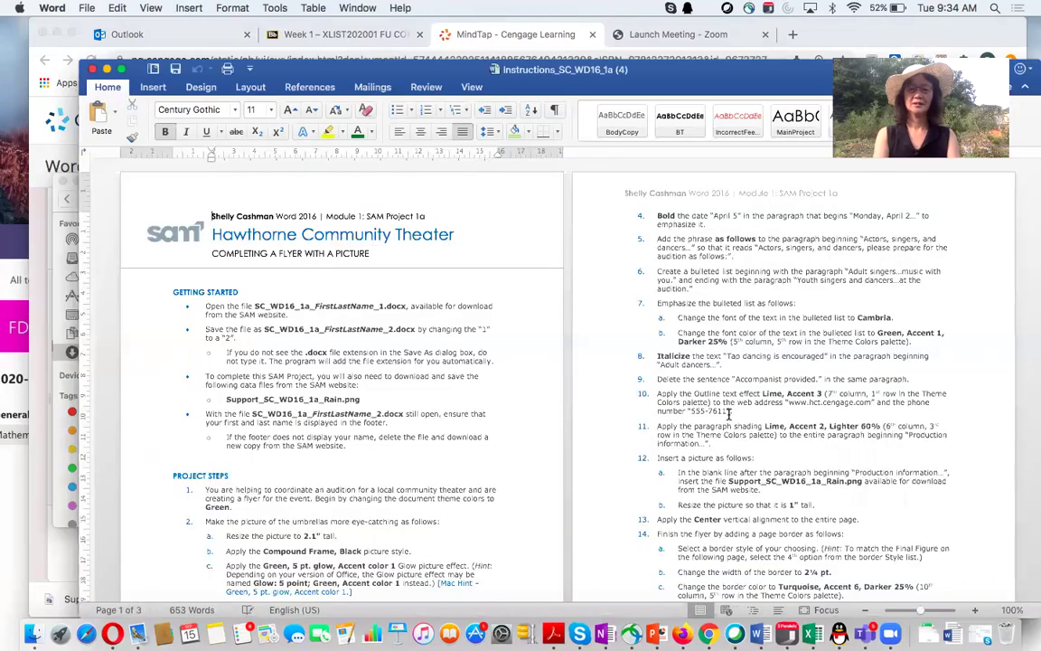
drag(920, 615, 928, 614)
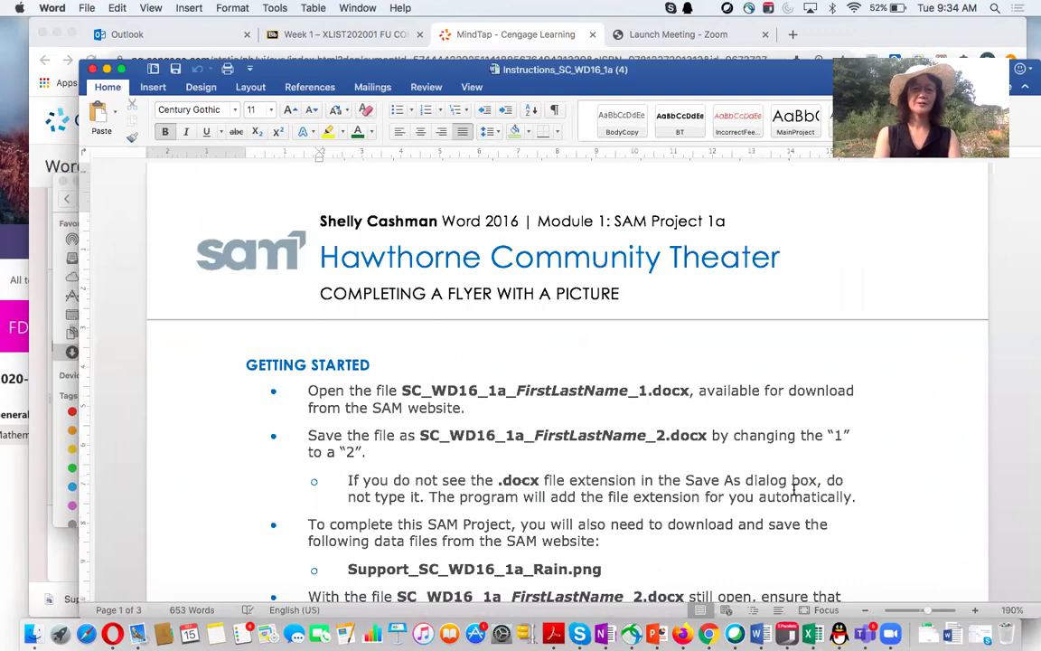
drag(616, 75, 547, 49)
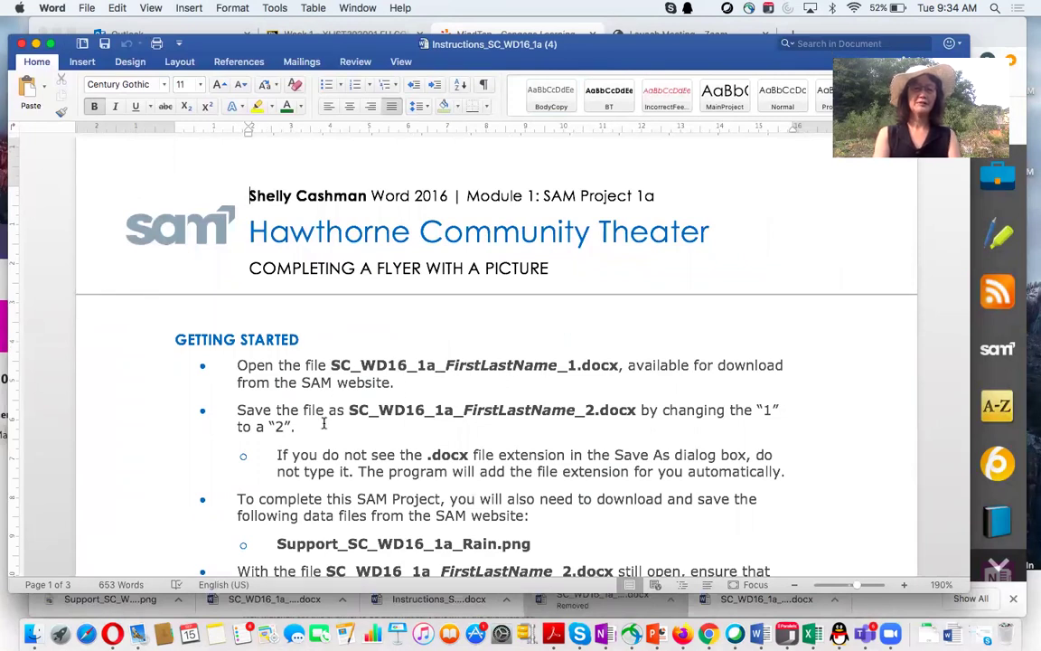
Step: Examine the Getting Started instructions for the start file name, the required save name and the support picture file
drag(350, 409, 541, 412)
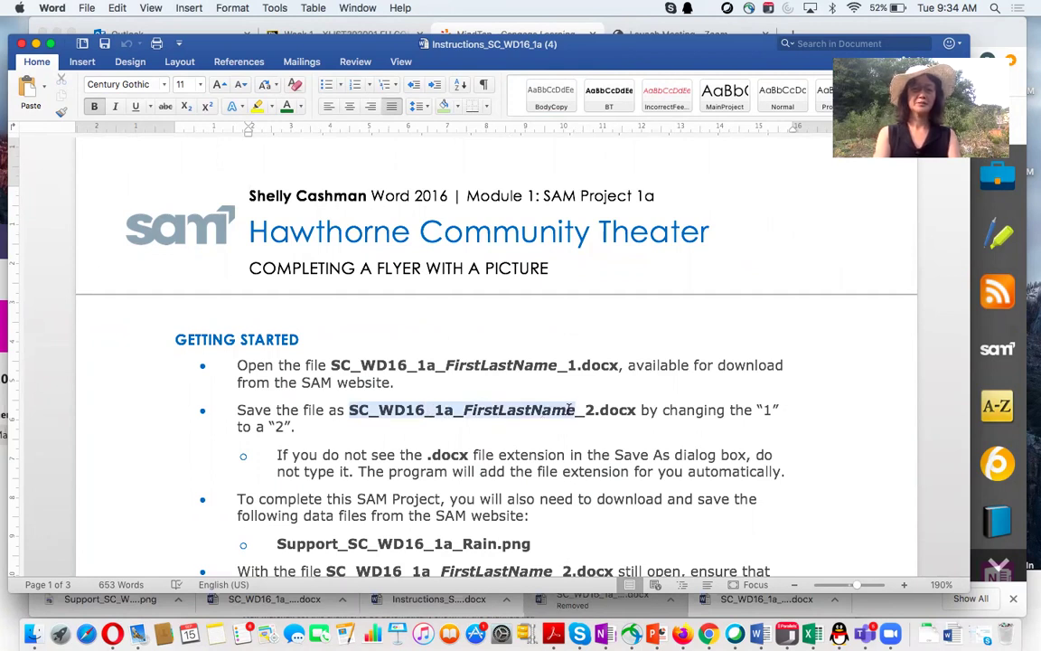
drag(572, 409, 574, 410)
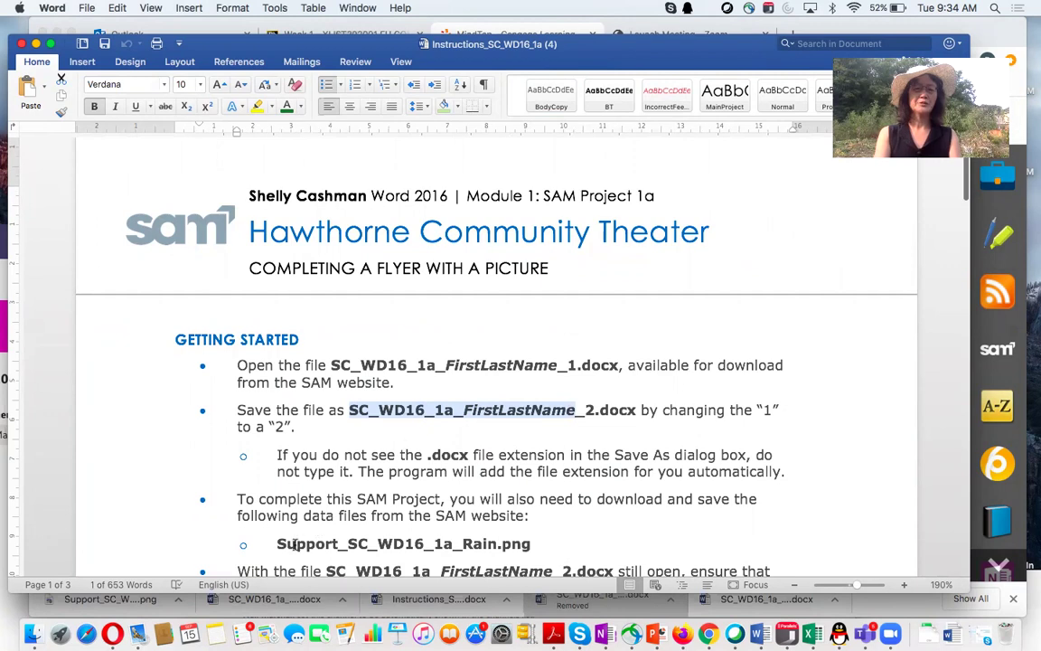
drag(278, 544, 529, 545)
scroll(517, 467, down, 3)
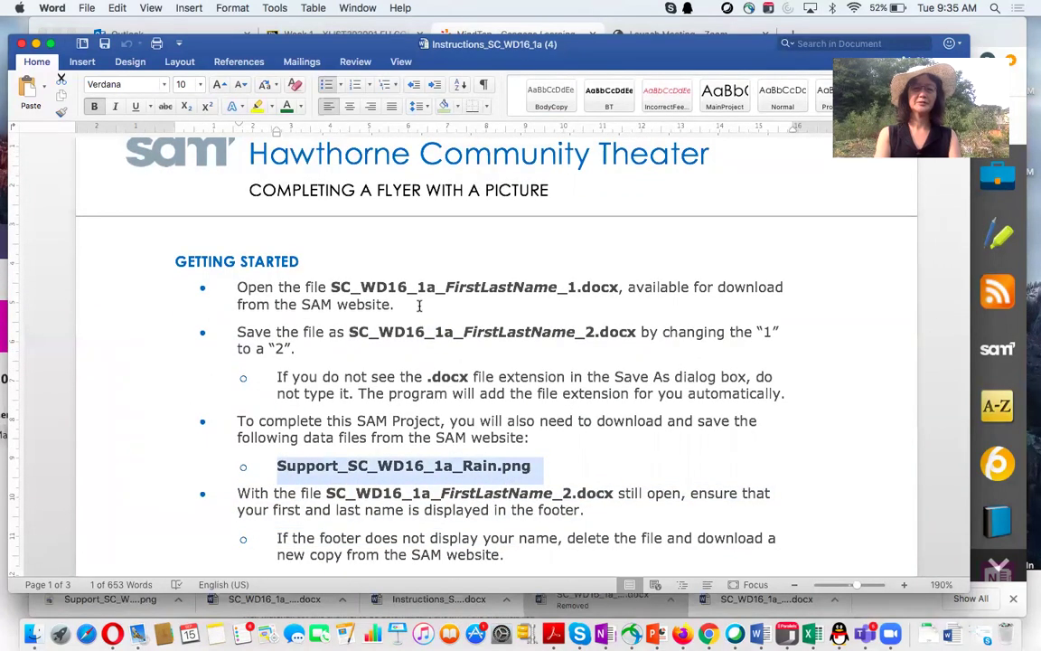
click(348, 332)
drag(349, 332, 439, 331)
click(334, 286)
drag(340, 287, 601, 293)
drag(349, 332, 604, 337)
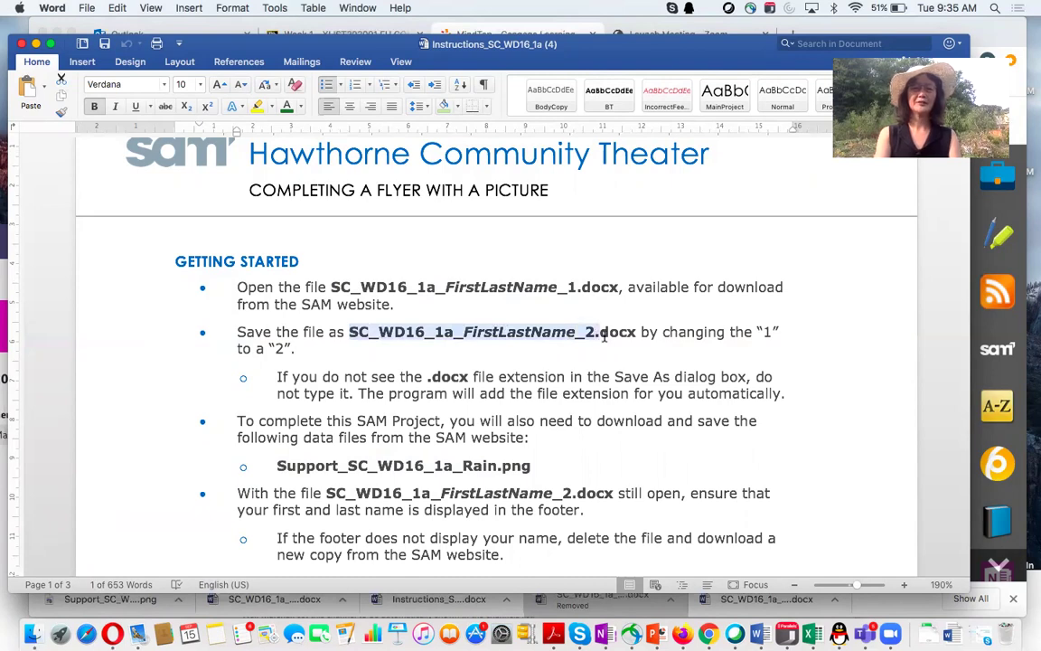
Step: Move the instructions window aside and open the downloaded SC_WD16_1a start document from the Downloads folder
drag(345, 51, 371, 139)
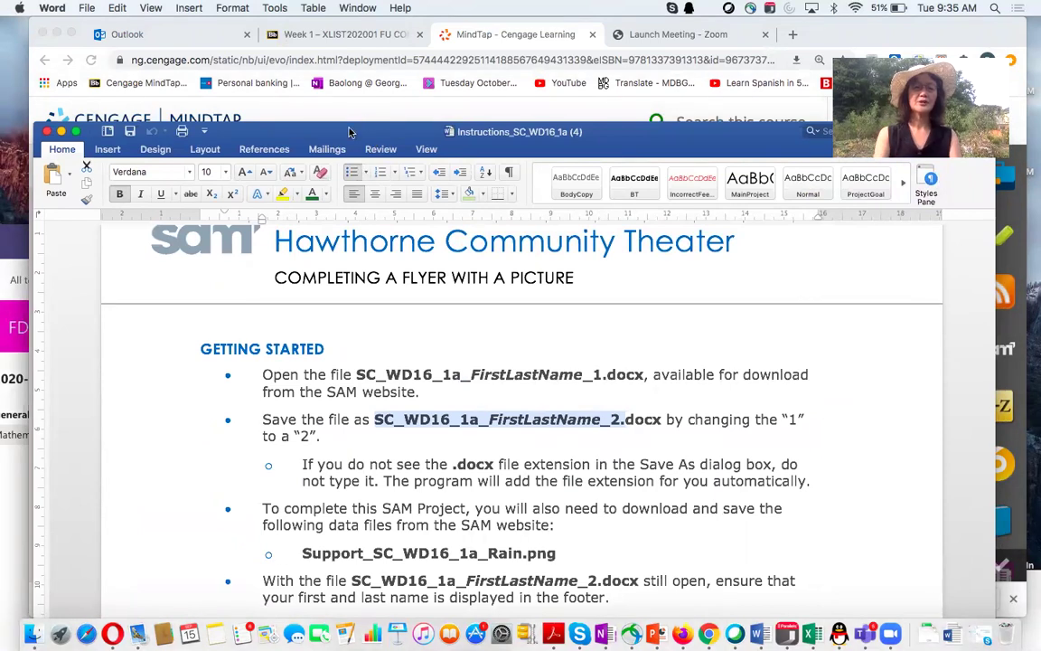
click(32, 633)
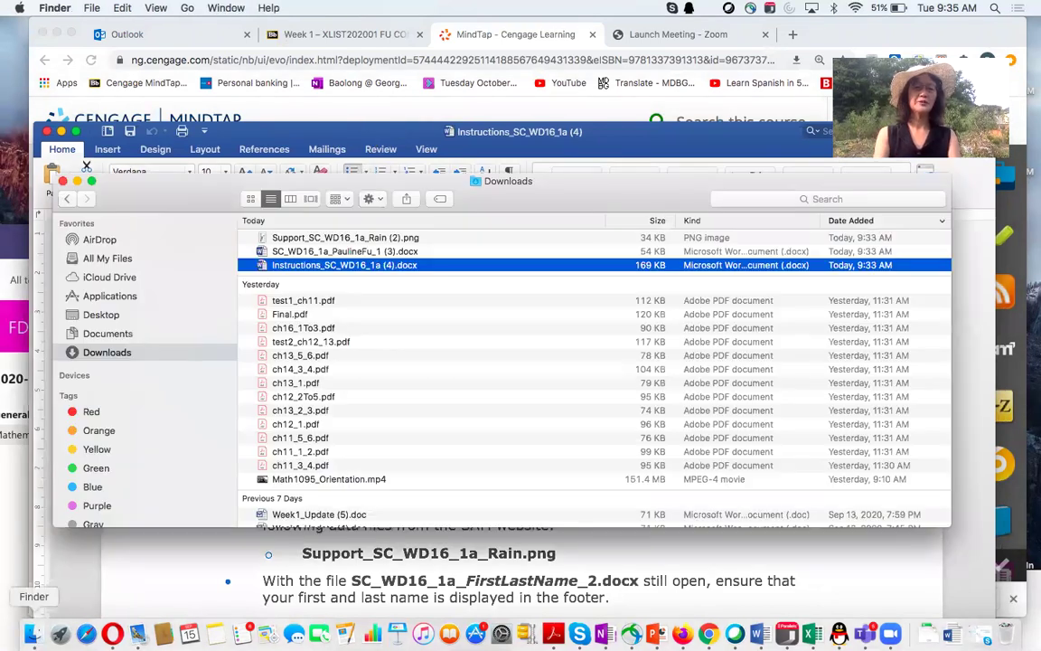
click(281, 252)
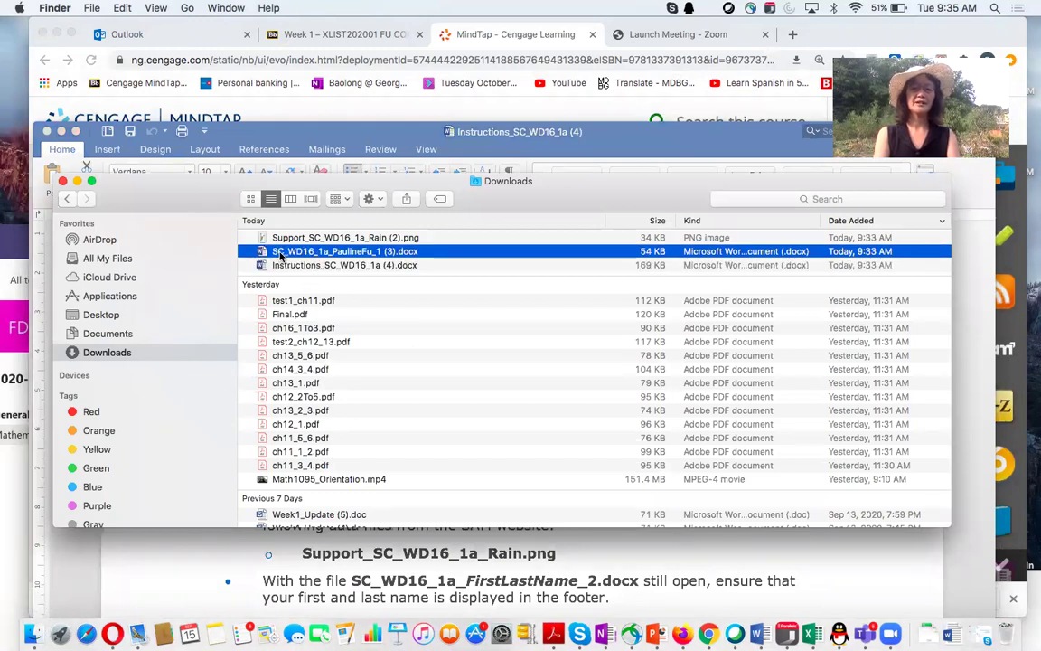
double_click(281, 252)
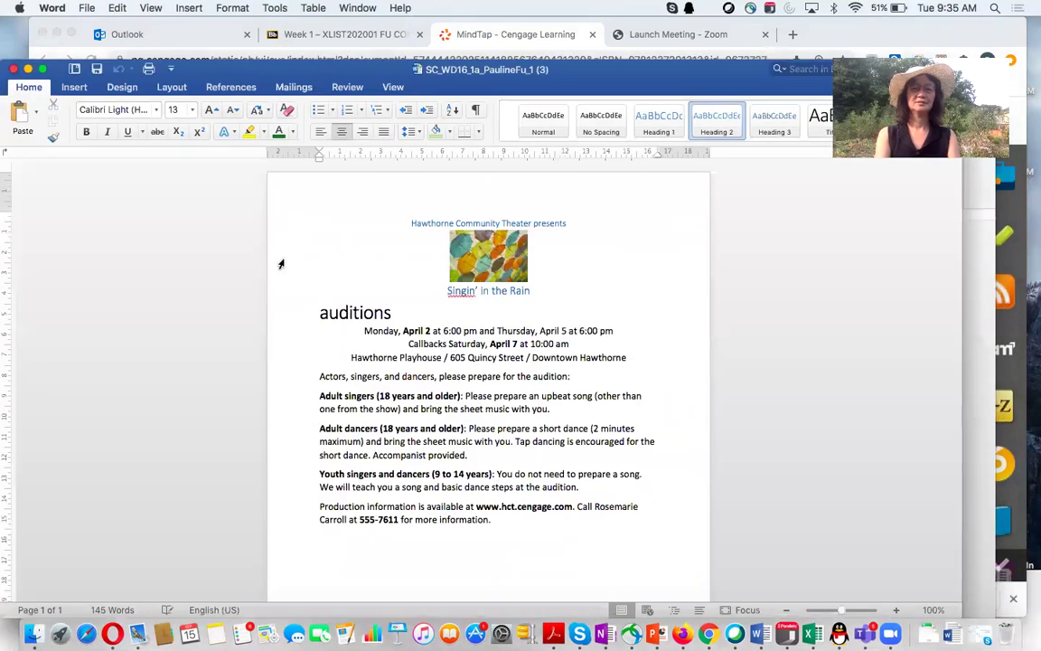
Step: Arrange the instructions and start document windows so both are visible, narrowing the instructions window
drag(258, 70, 542, 205)
drag(415, 135, 175, 38)
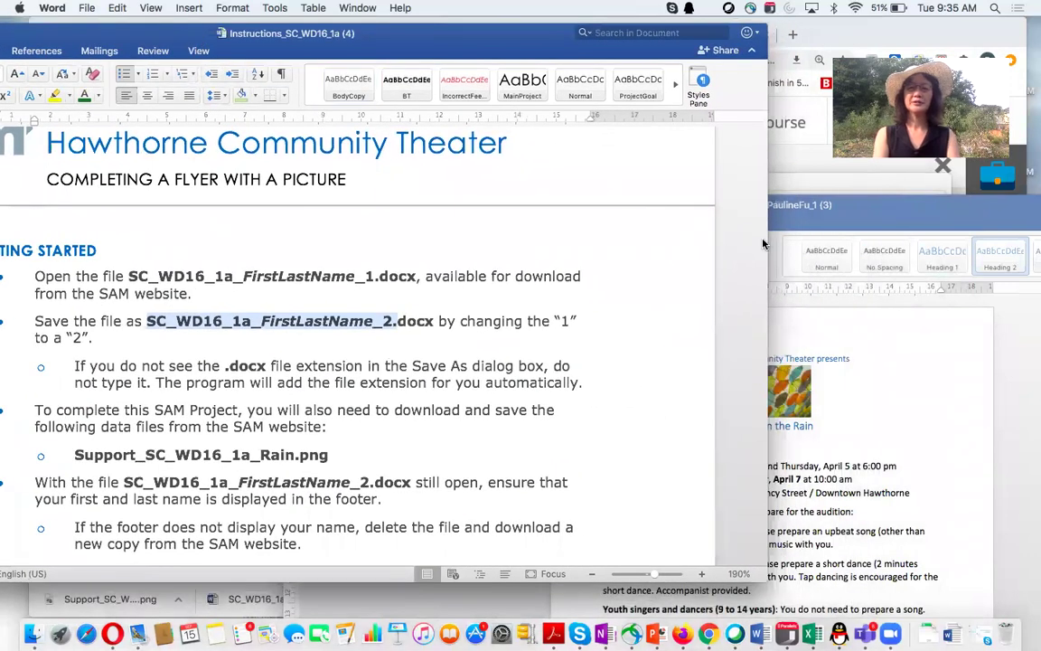
drag(768, 244, 650, 244)
double_click(788, 203)
drag(788, 202, 662, 178)
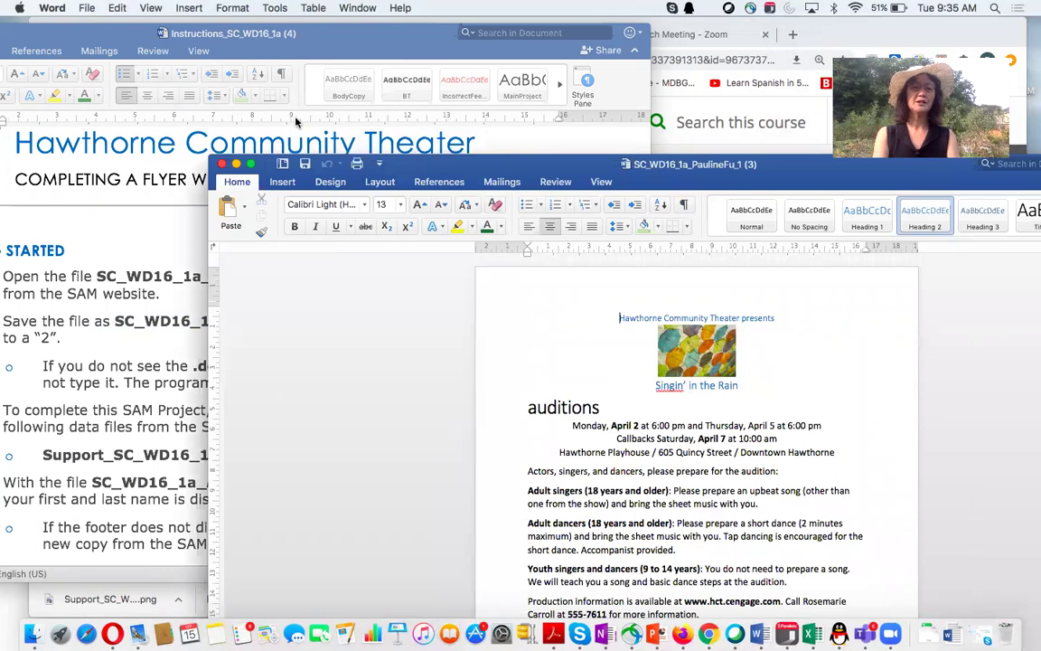
Step: Start saving a copy of the start document under a new name and switch the save location to the Documents folder
click(86, 8)
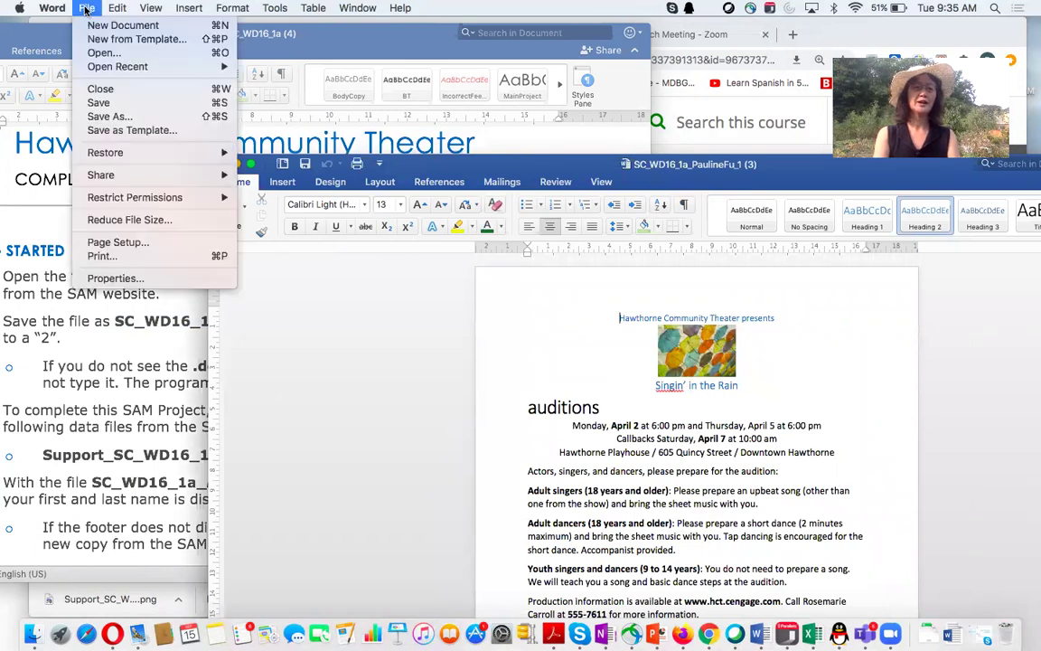
click(116, 118)
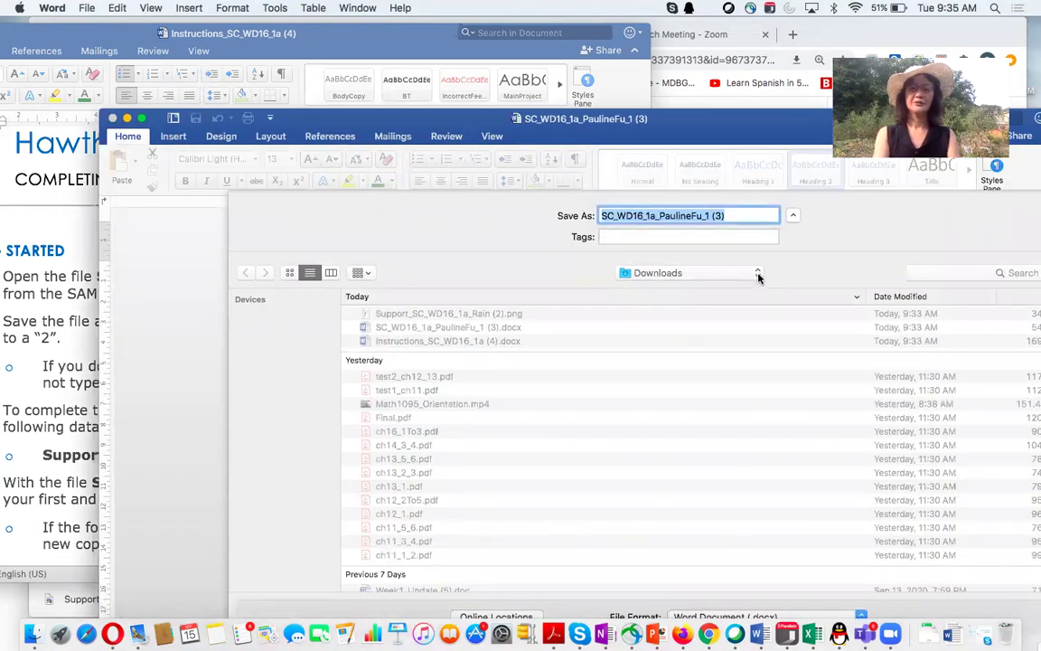
click(759, 278)
click(660, 284)
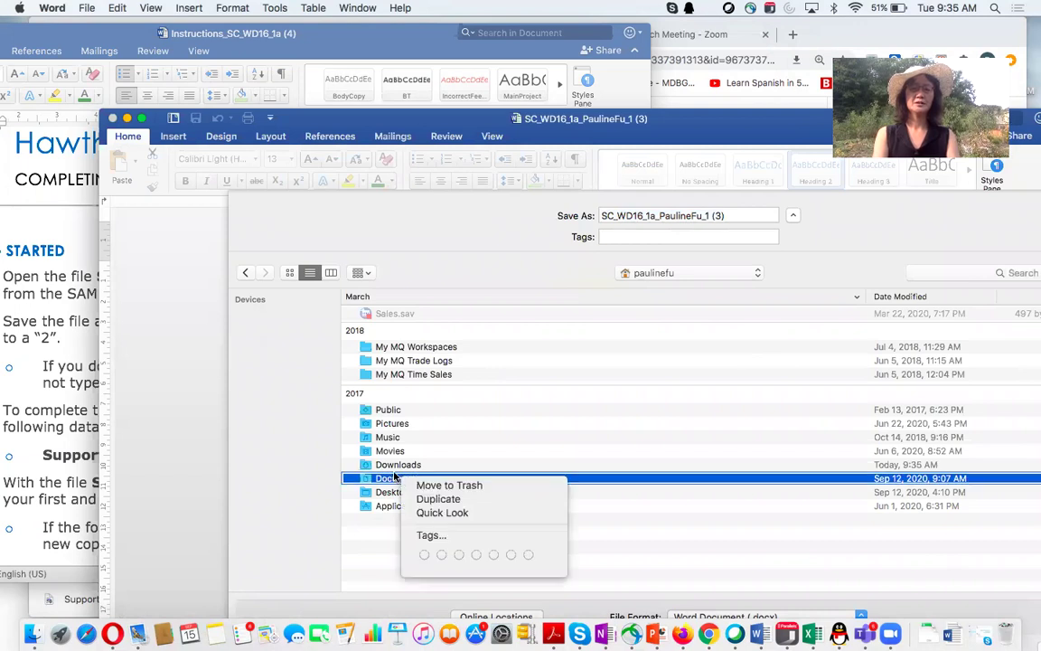
click(391, 478)
double_click(390, 478)
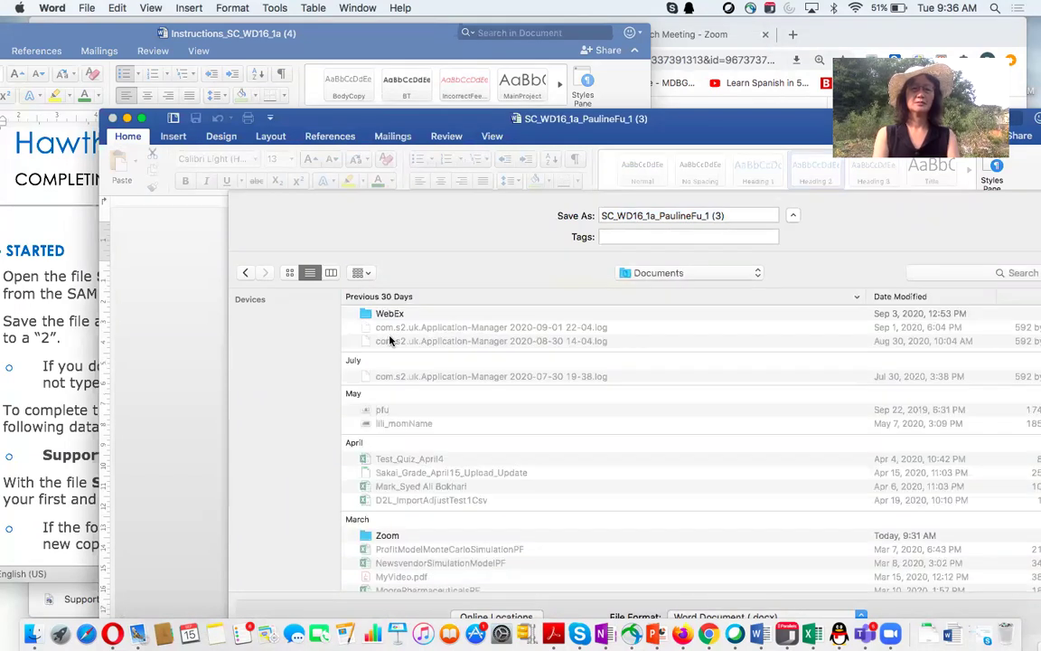
Step: Set the save location to the folder MyFirst > GBC > F20 > comp1010 > my inside Documents
scroll(372, 498, down, 8)
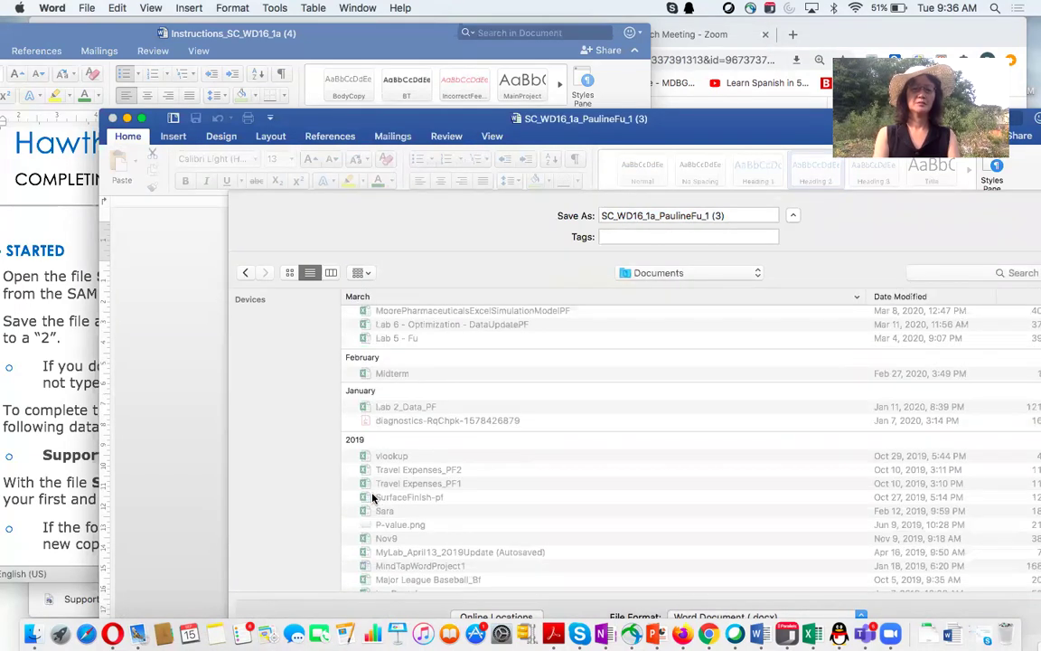
scroll(372, 497, down, 10)
scroll(372, 497, down, 5)
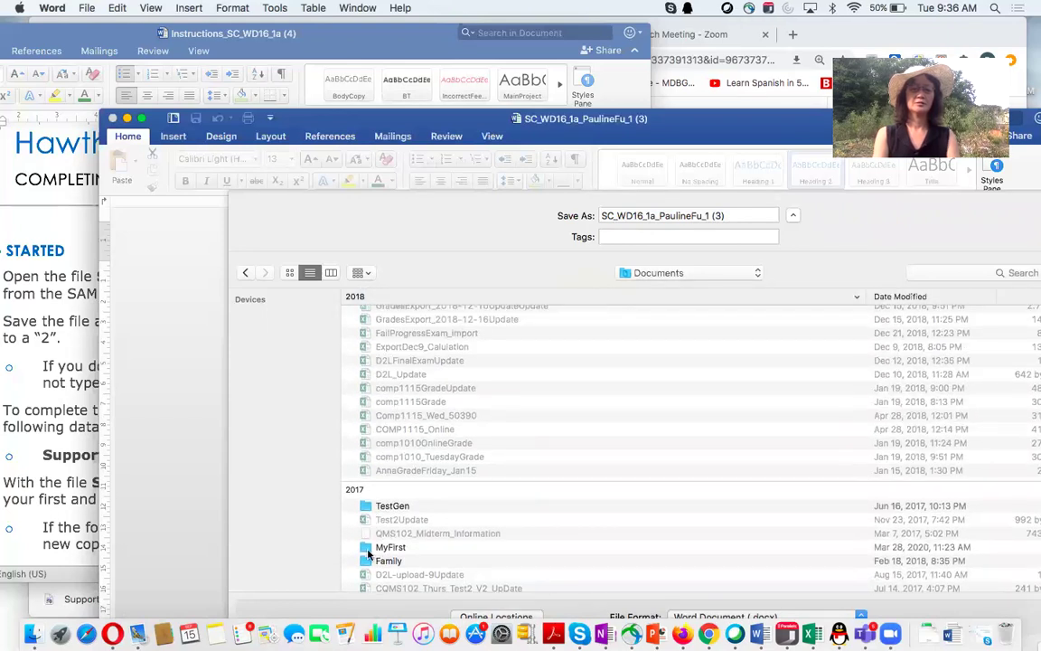
double_click(380, 548)
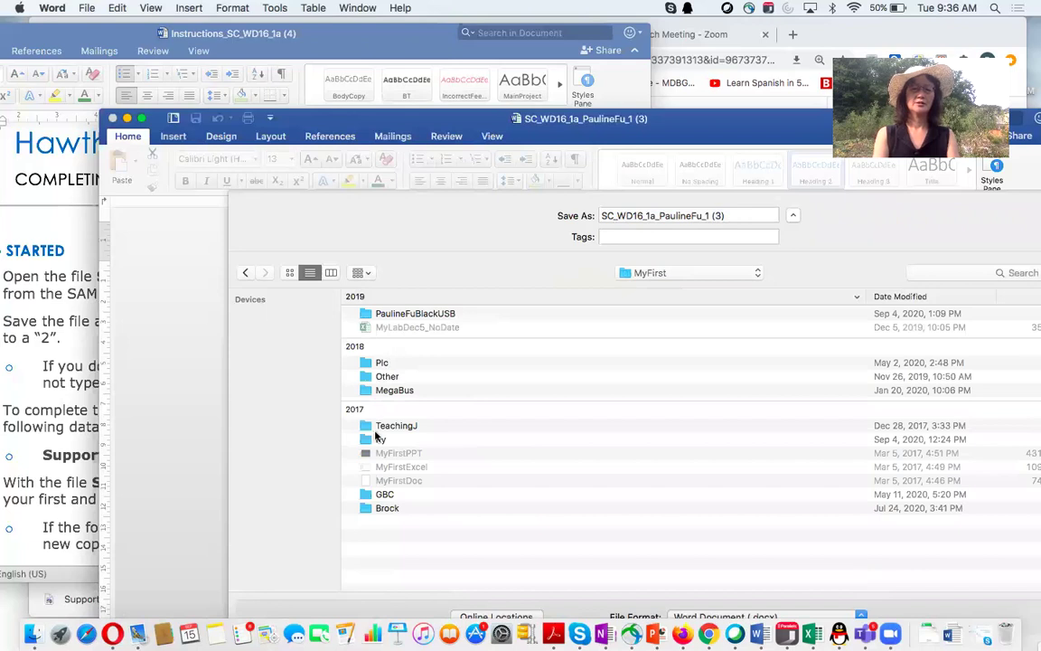
double_click(380, 494)
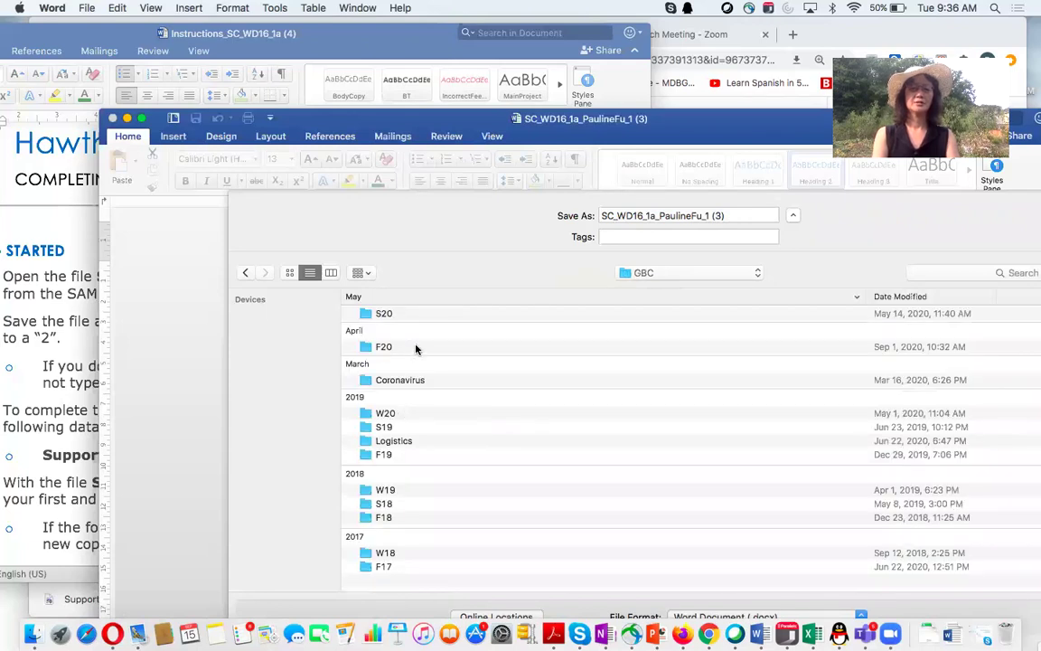
double_click(380, 348)
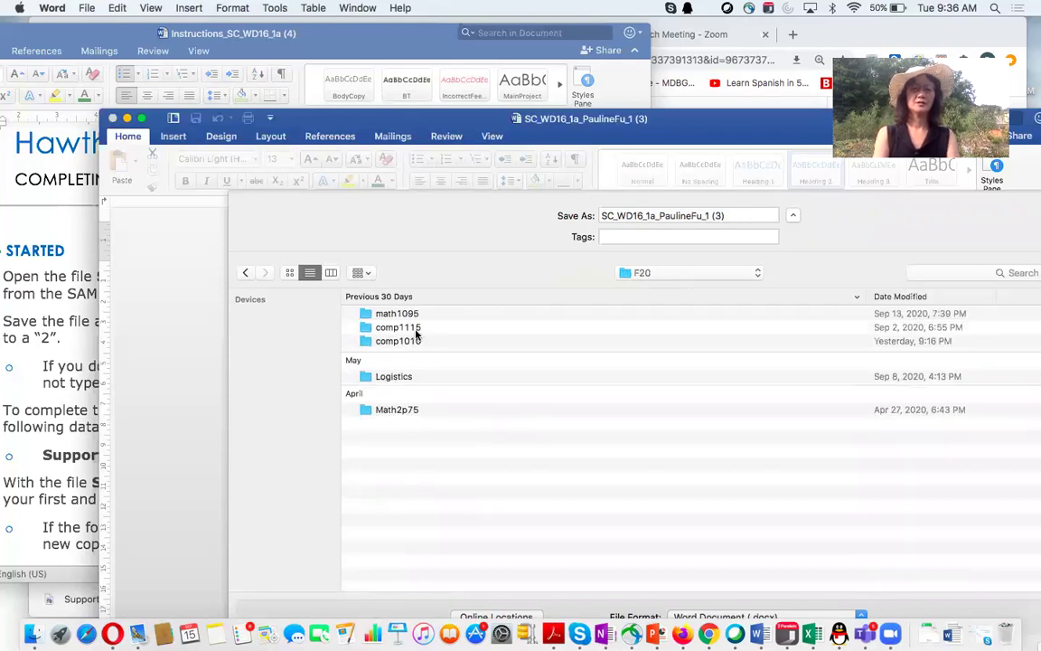
double_click(365, 343)
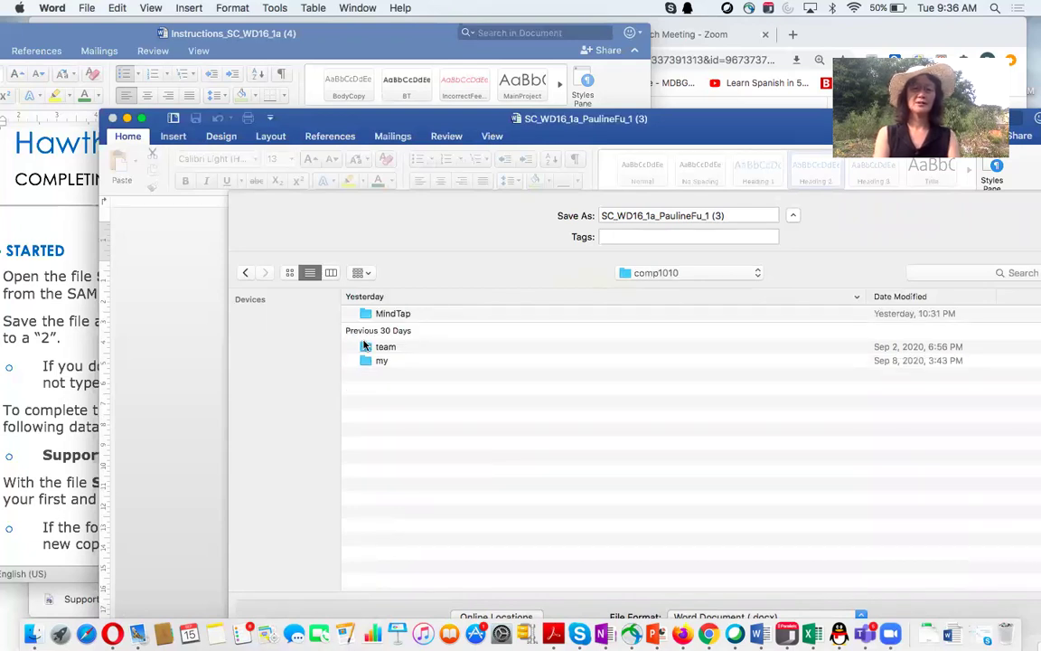
double_click(366, 314)
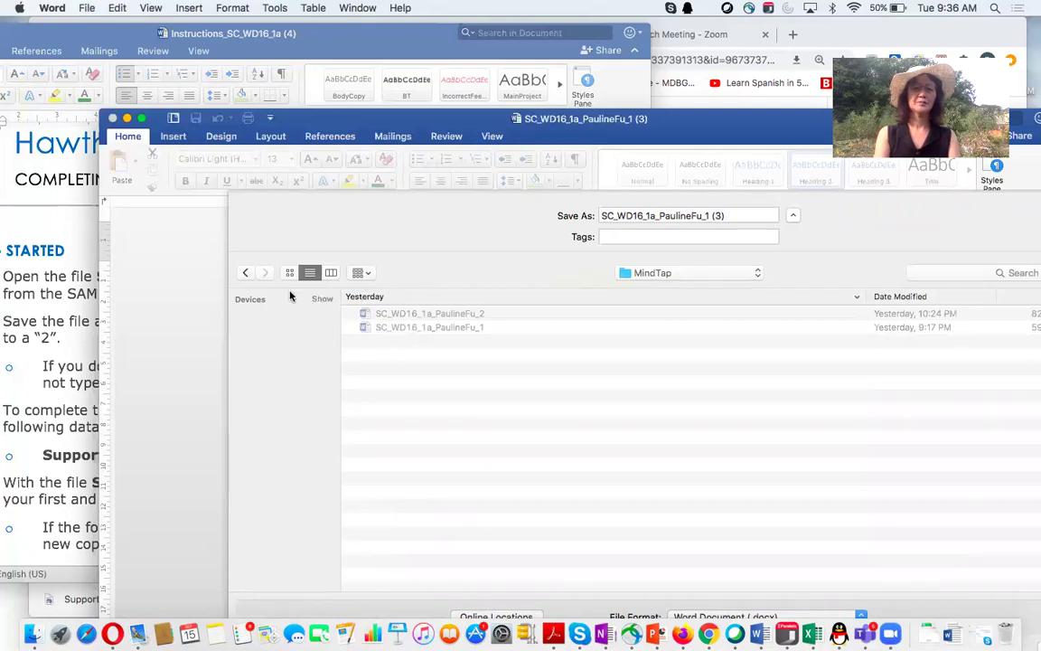
click(245, 273)
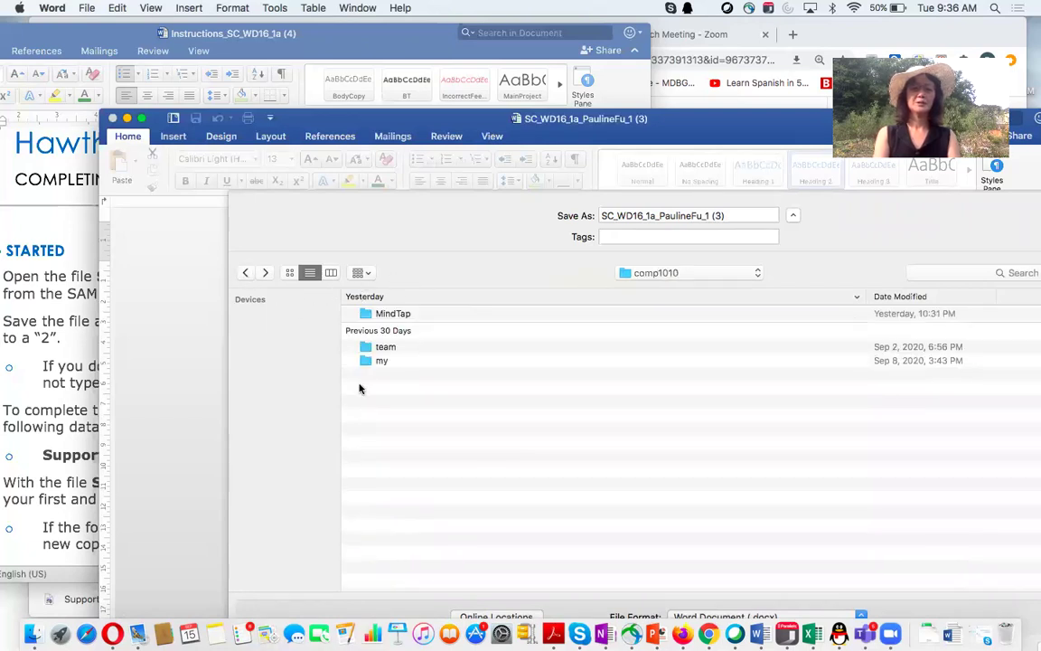
click(366, 361)
double_click(366, 362)
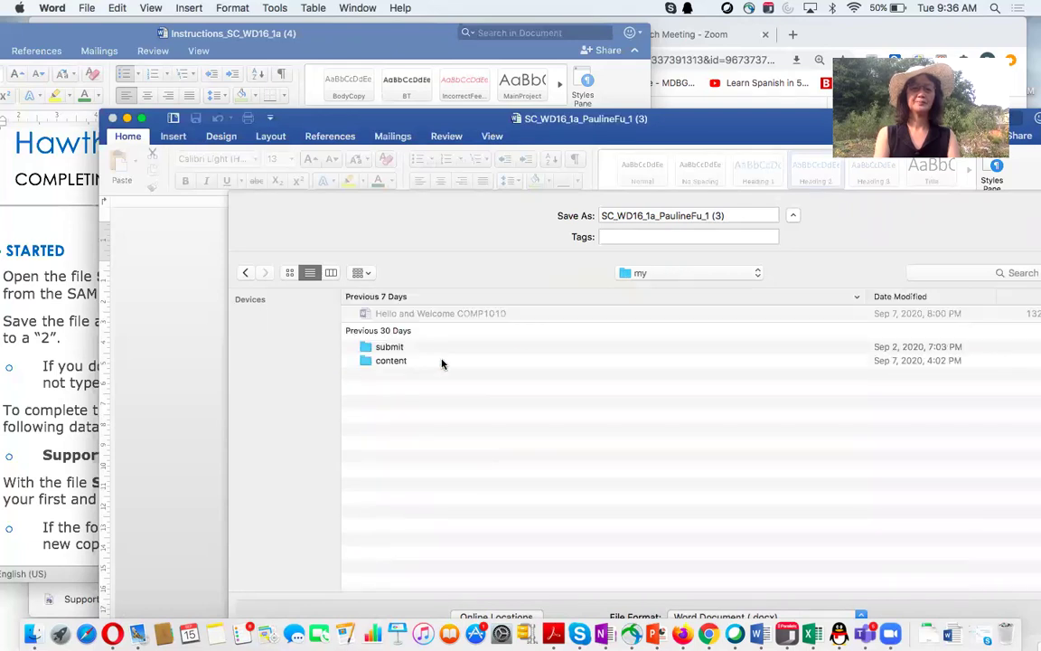
Step: Change the end of the file name from "_1 (3)" to "_2" and save the document in Word Document (.docx) format
click(735, 214)
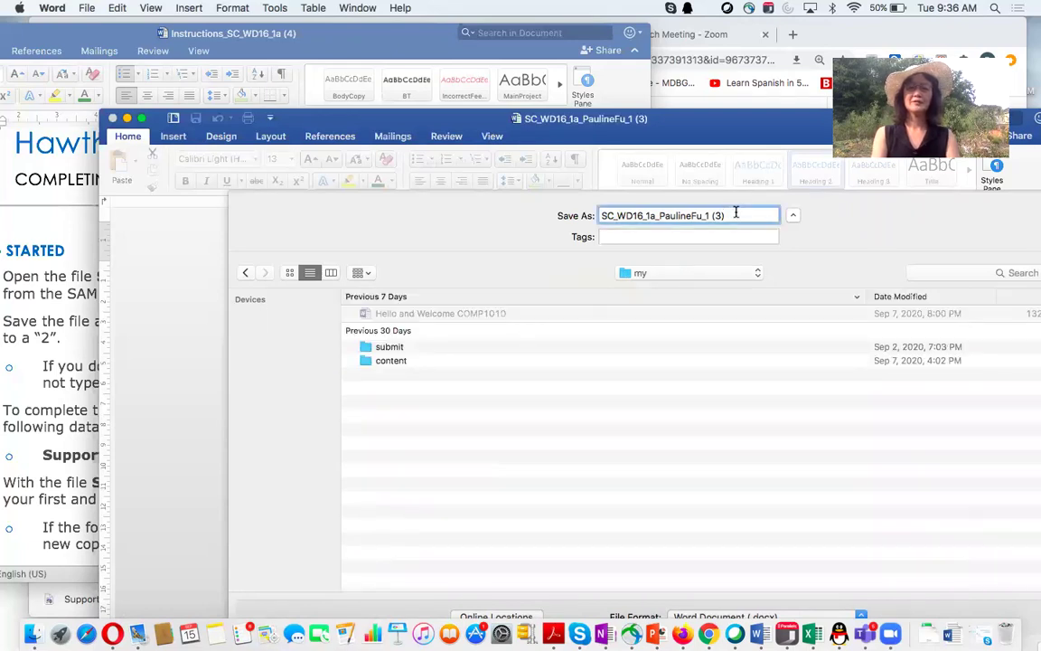
key(BackSpace)
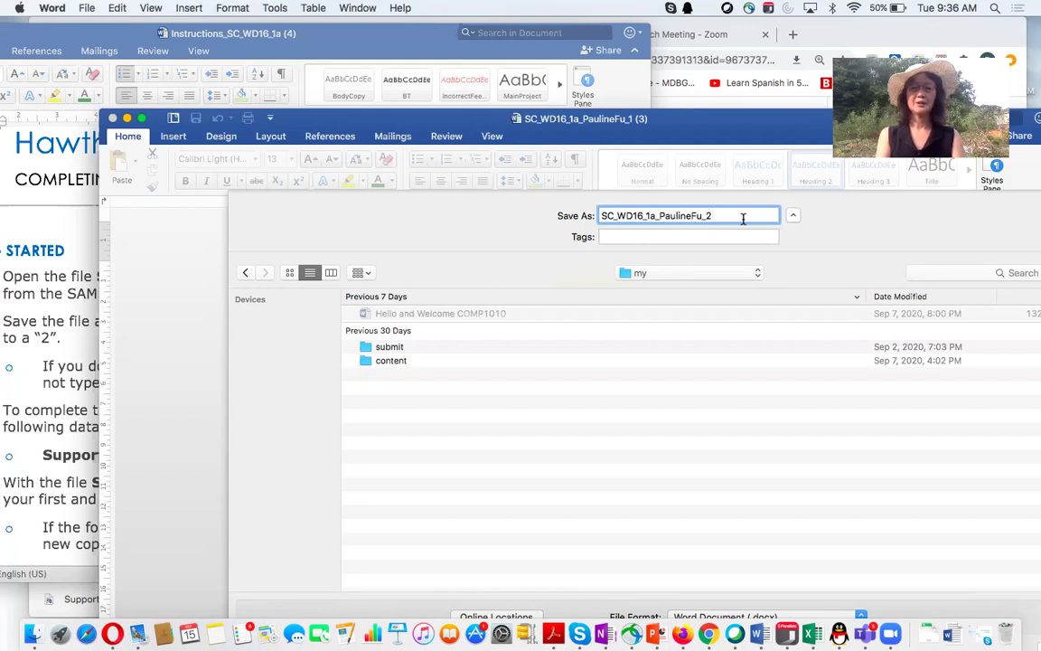
drag(728, 122, 600, 74)
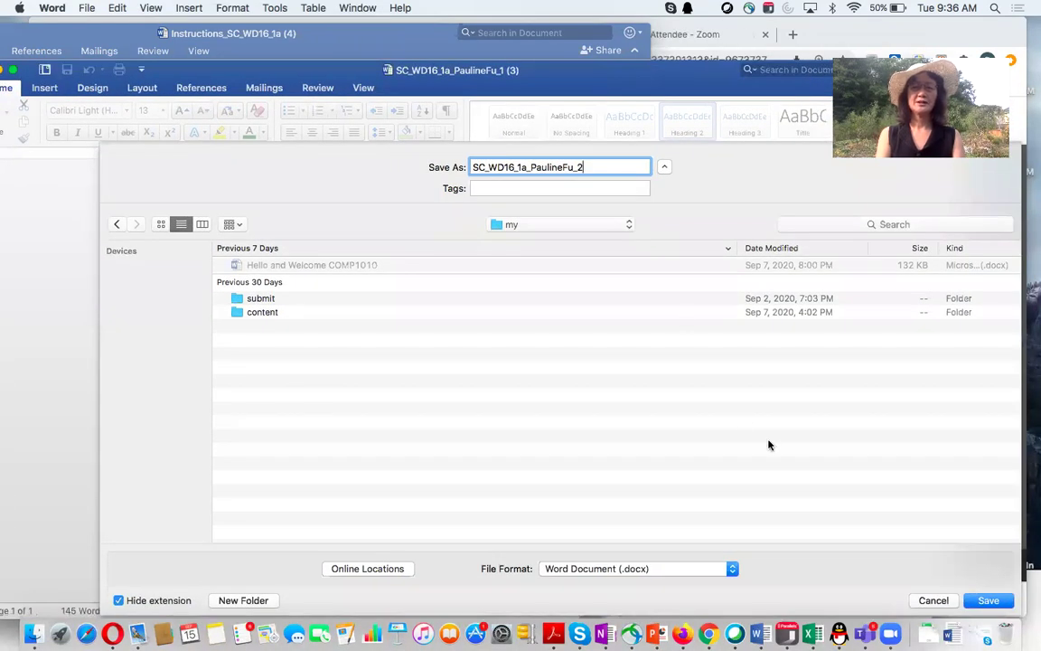
click(989, 601)
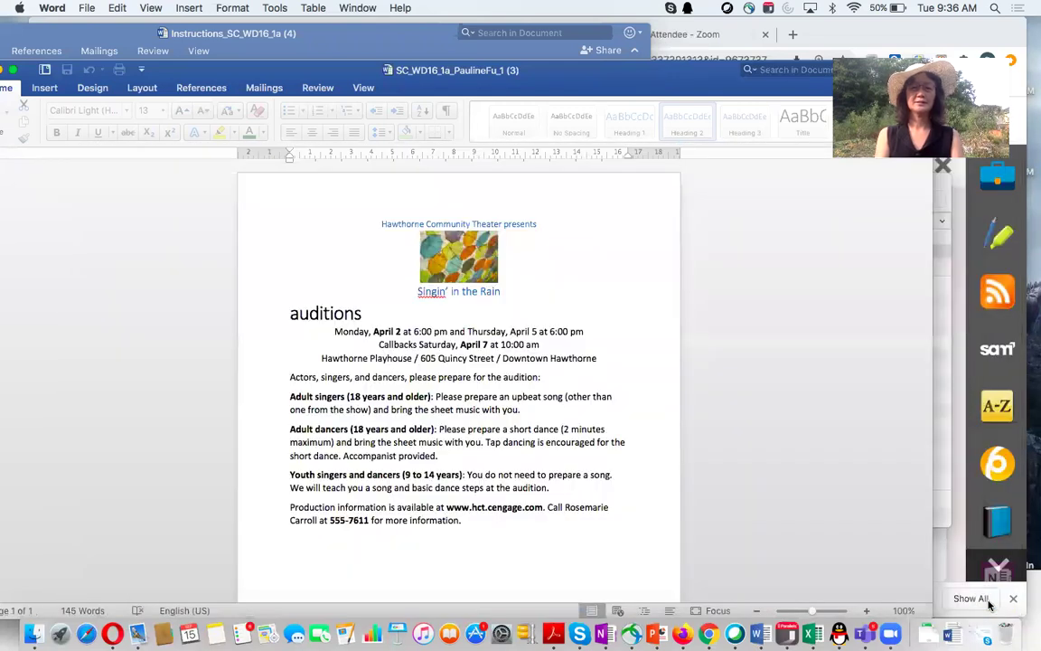
Step: Place the flyer beside the instructions and review the start and save file names under Getting Started
drag(312, 72, 634, 127)
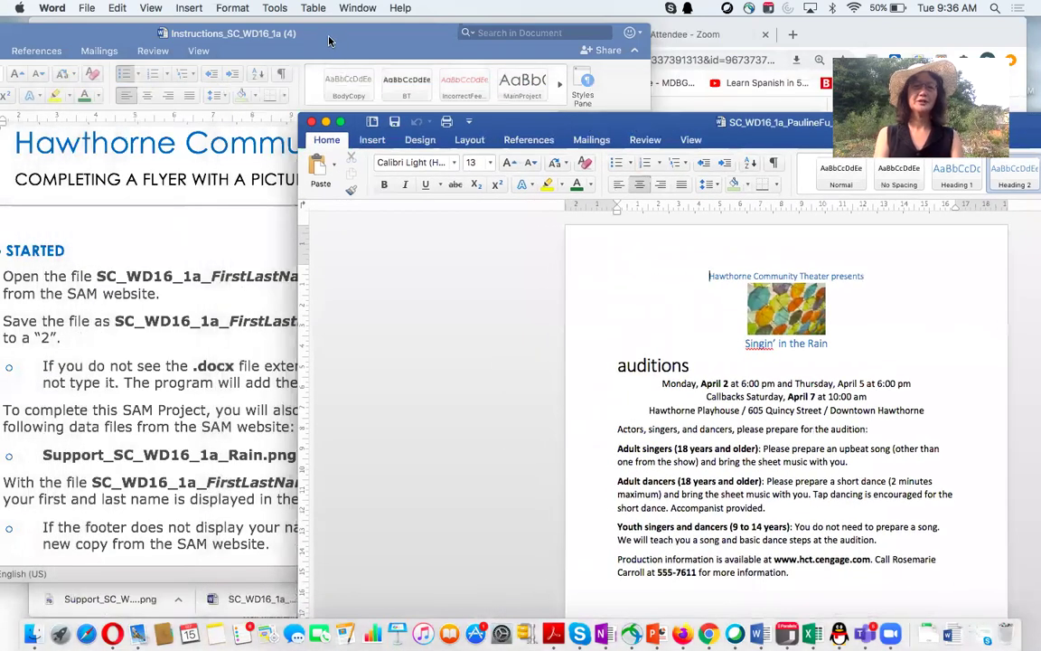
click(353, 37)
drag(354, 37, 395, 37)
click(105, 337)
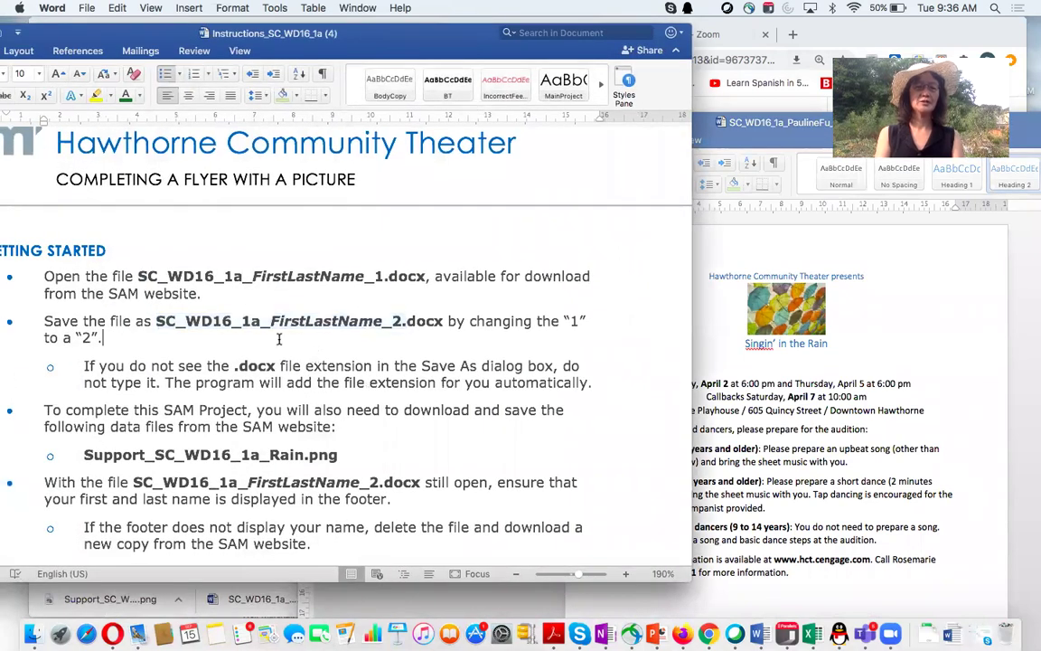
drag(137, 277, 405, 282)
drag(156, 322, 425, 321)
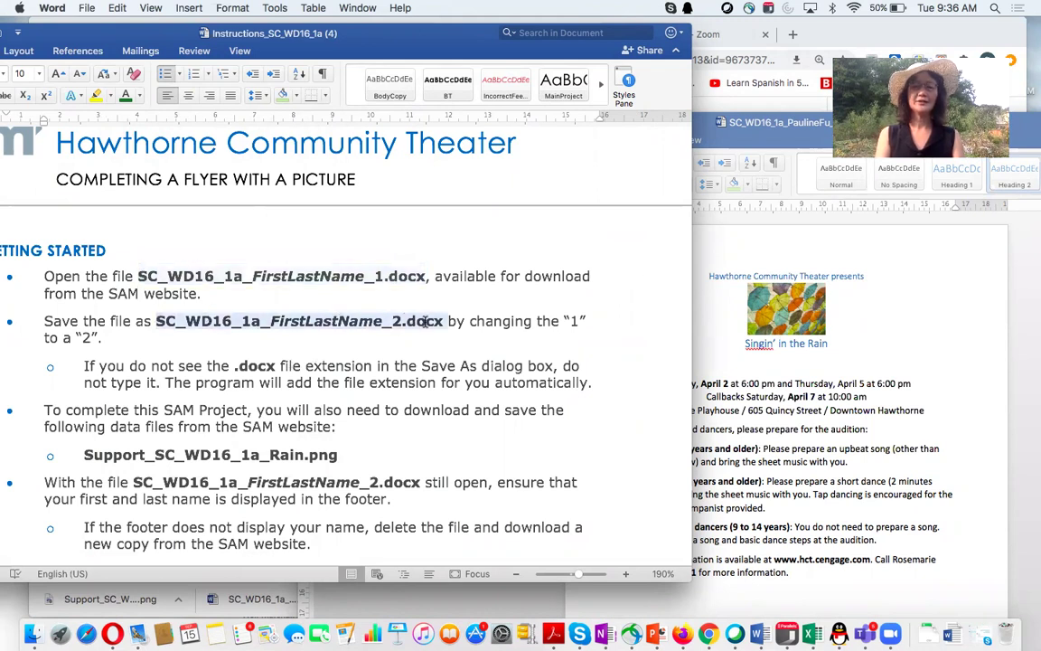
click(344, 314)
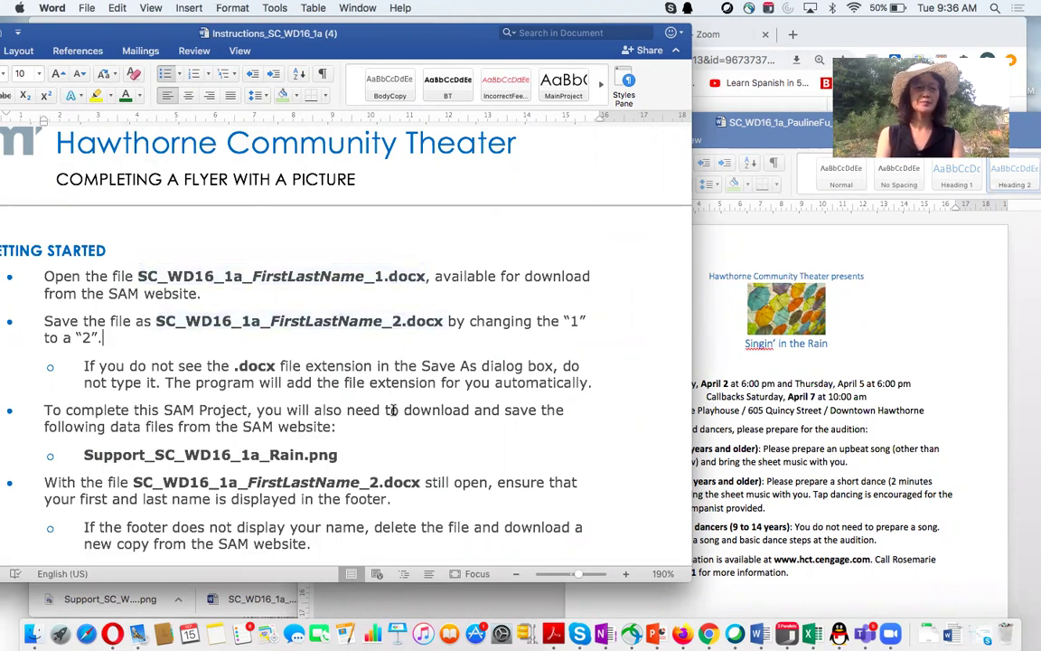
Step: Read the Project Steps in the instructions and highlight the sentence in step 1 about the document theme colors
scroll(396, 408, down, 1)
scroll(395, 409, down, 10)
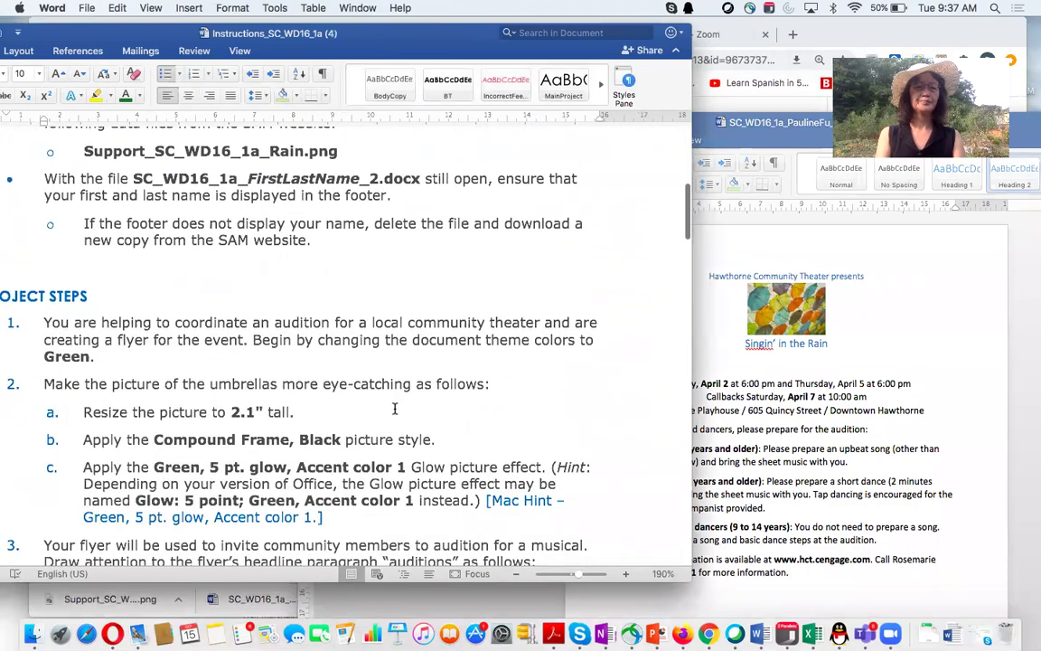
scroll(395, 409, down, 5)
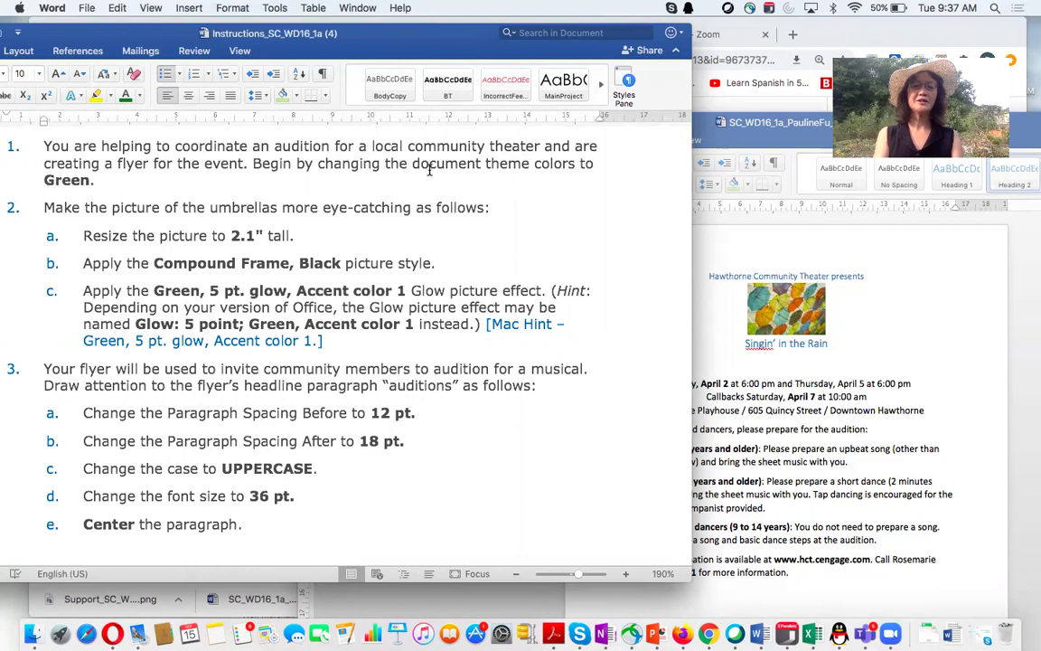
super+click(253, 172)
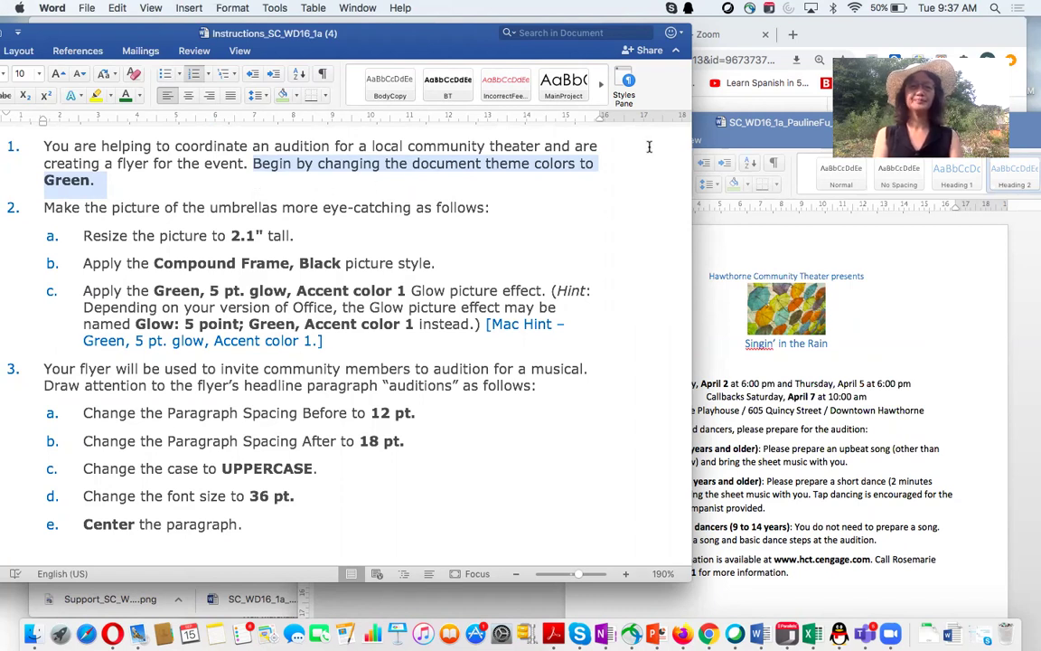
Step: Bring the flyer document forward and change its theme colors to Green
double_click(676, 127)
drag(503, 106, 509, 77)
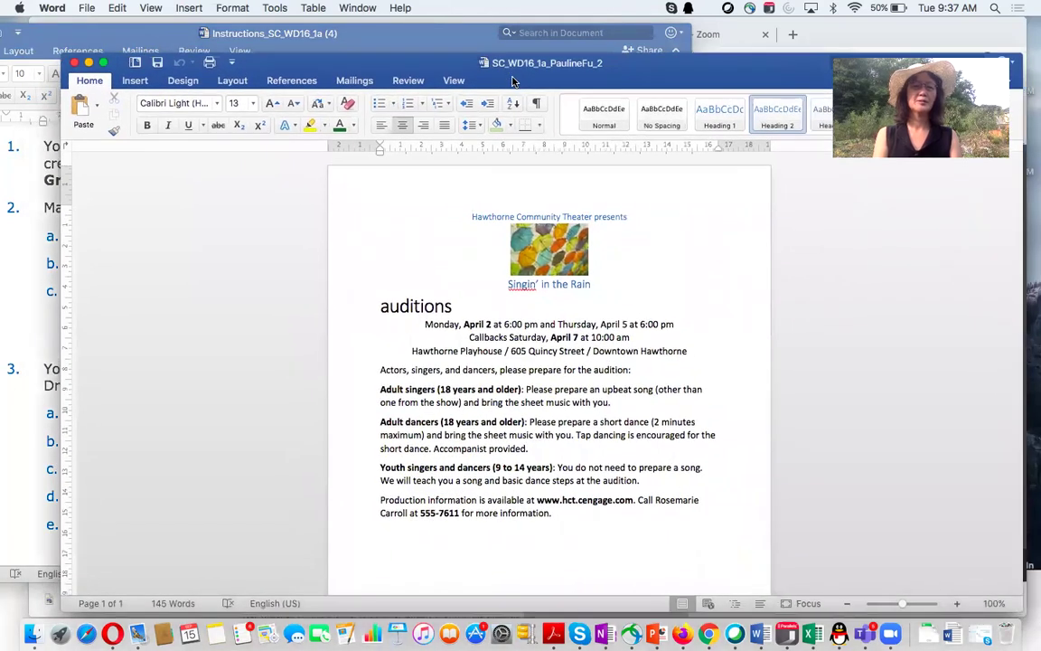
click(184, 81)
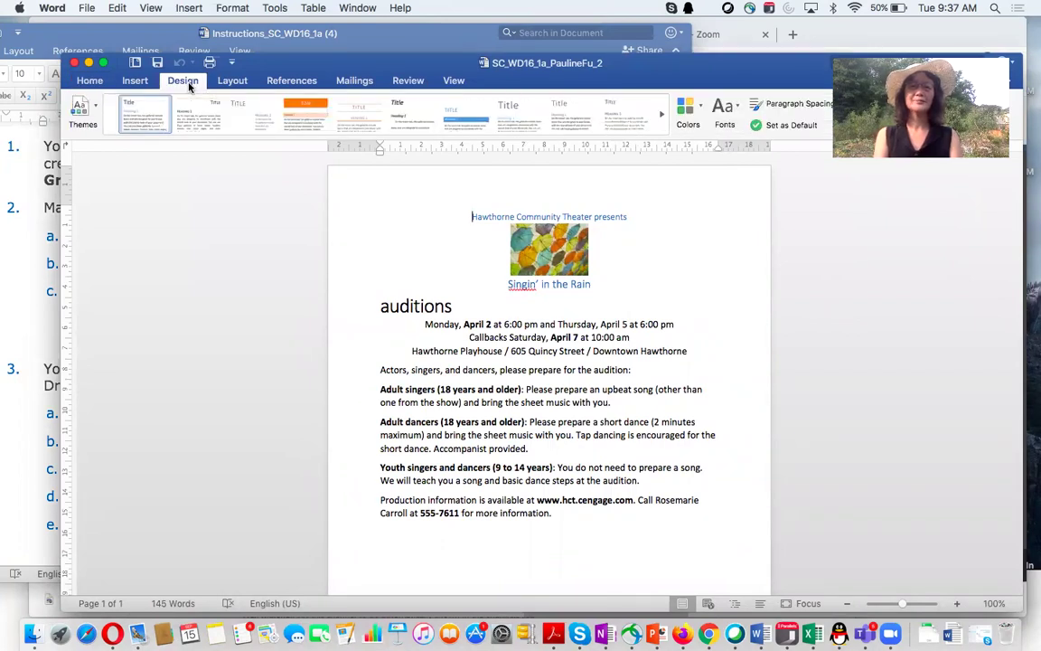
click(700, 109)
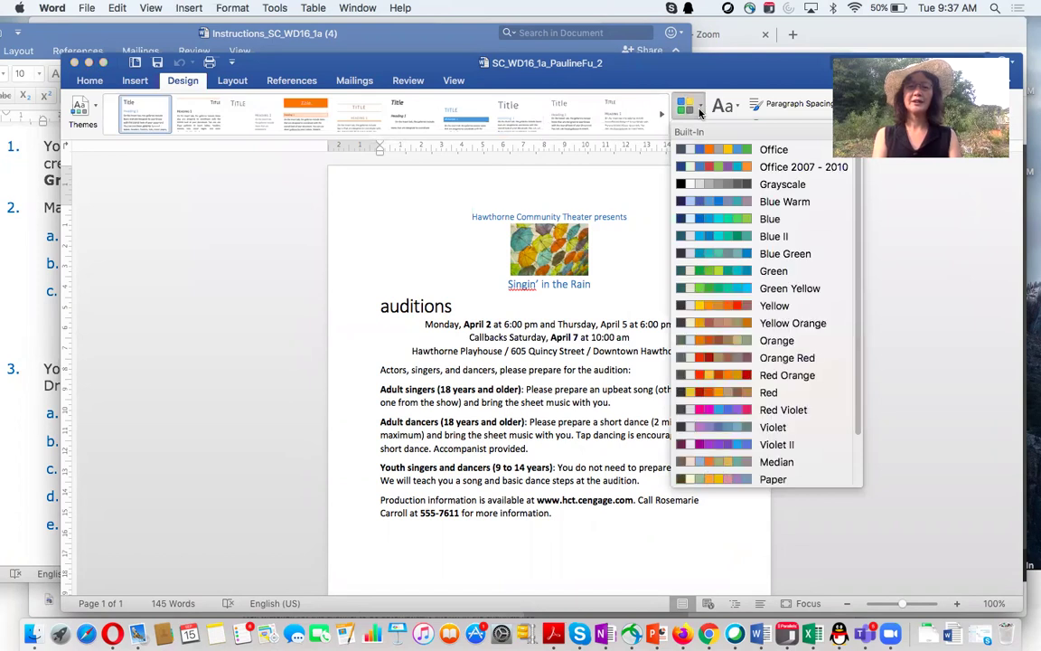
click(749, 271)
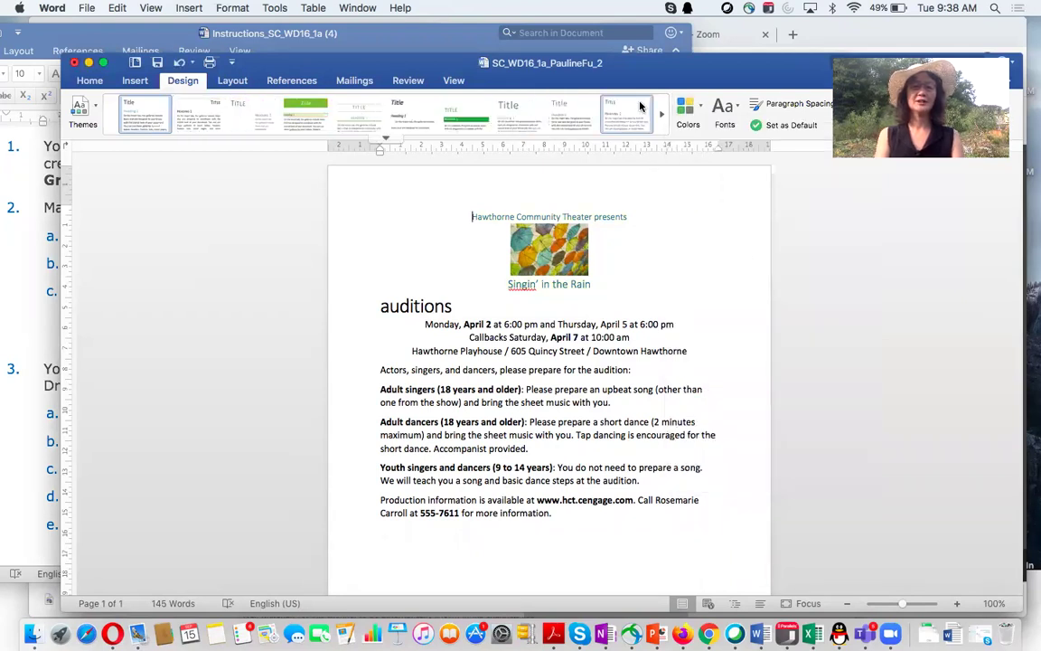
Step: Move the flyer aside and examine step 2 of the instructions for the umbrella picture's required size, style and effect
drag(403, 69, 753, 134)
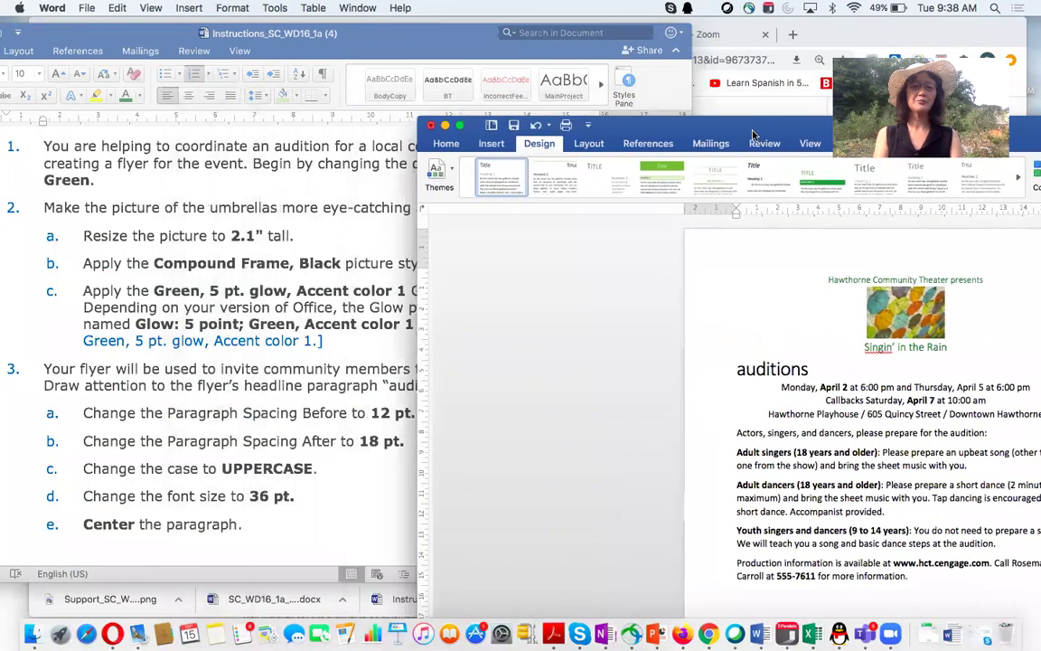
drag(375, 49, 381, 42)
scroll(393, 288, down, 3)
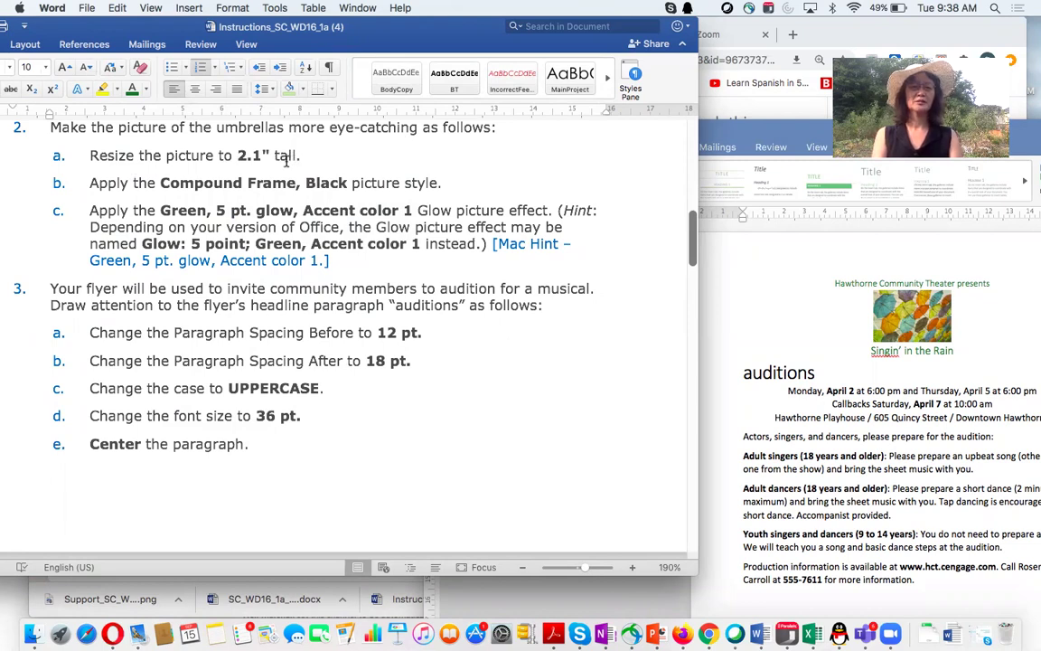
Step: Bring the flyer document forward, select the umbrella picture and show its picture formatting options
double_click(724, 129)
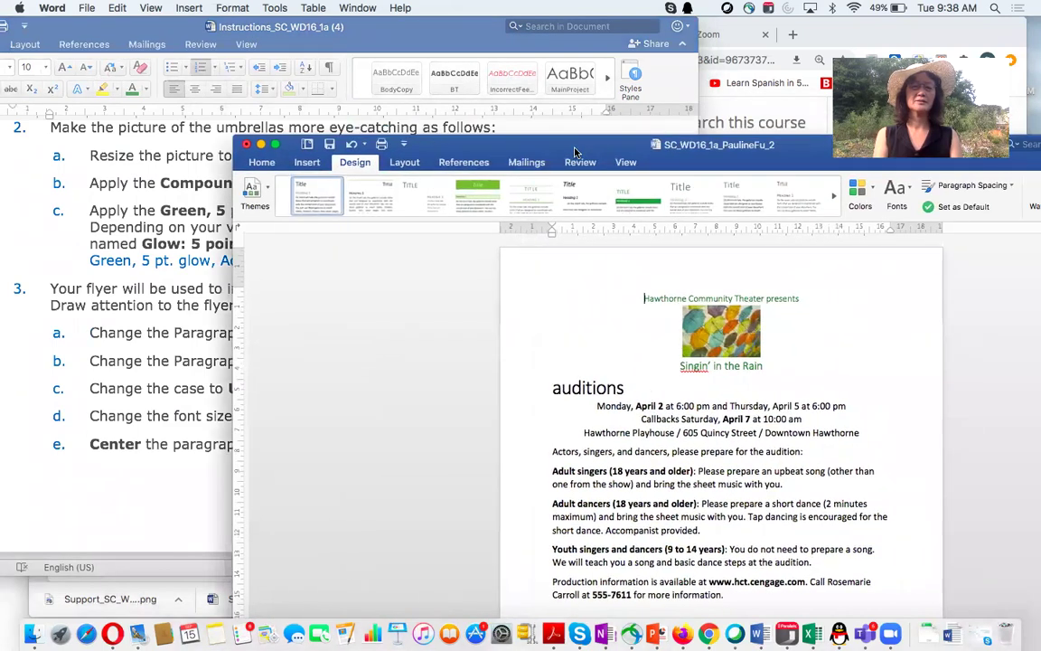
drag(395, 154, 364, 156)
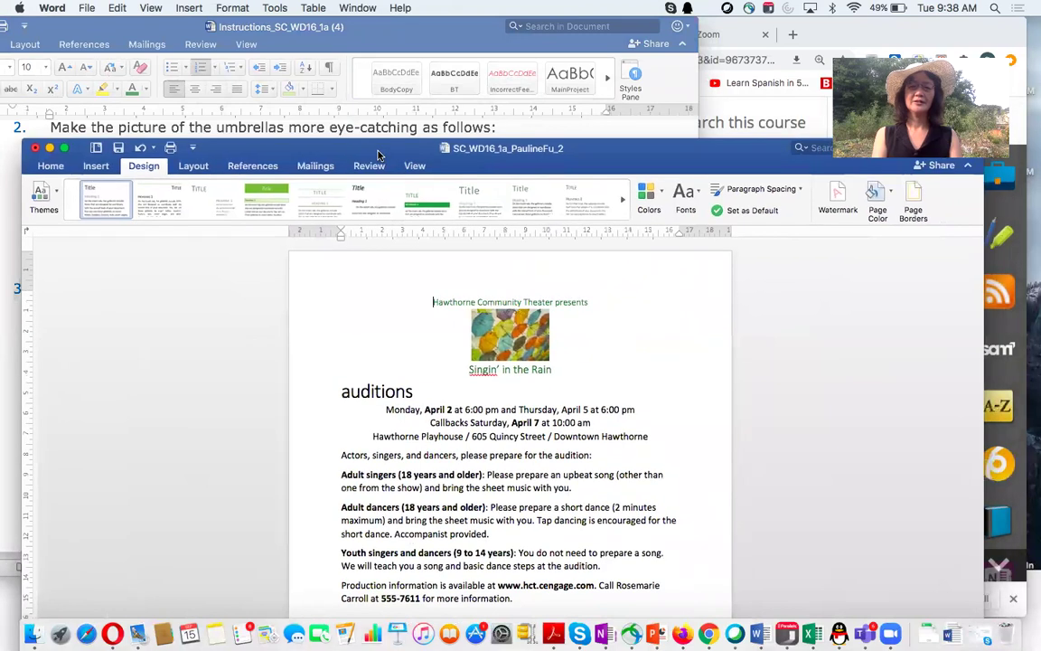
click(524, 341)
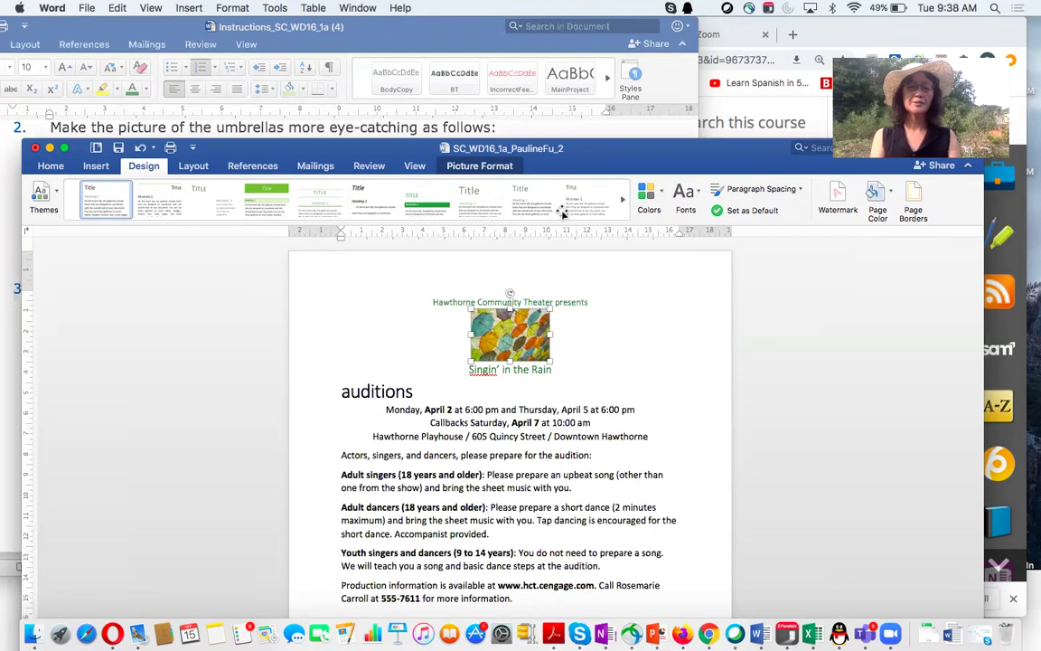
click(489, 166)
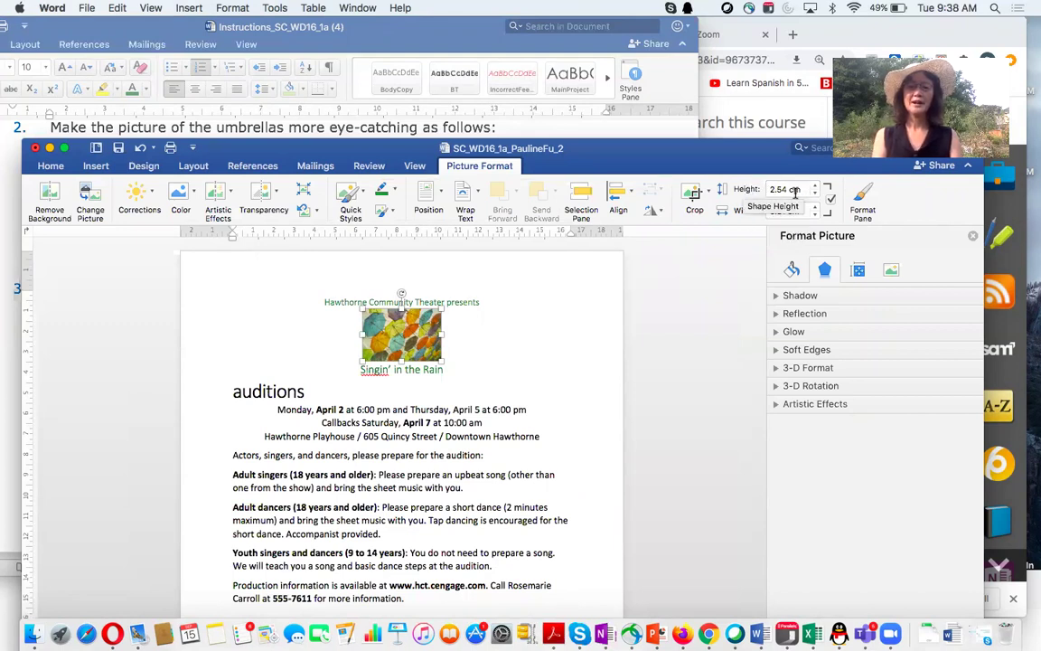
drag(598, 149, 601, 189)
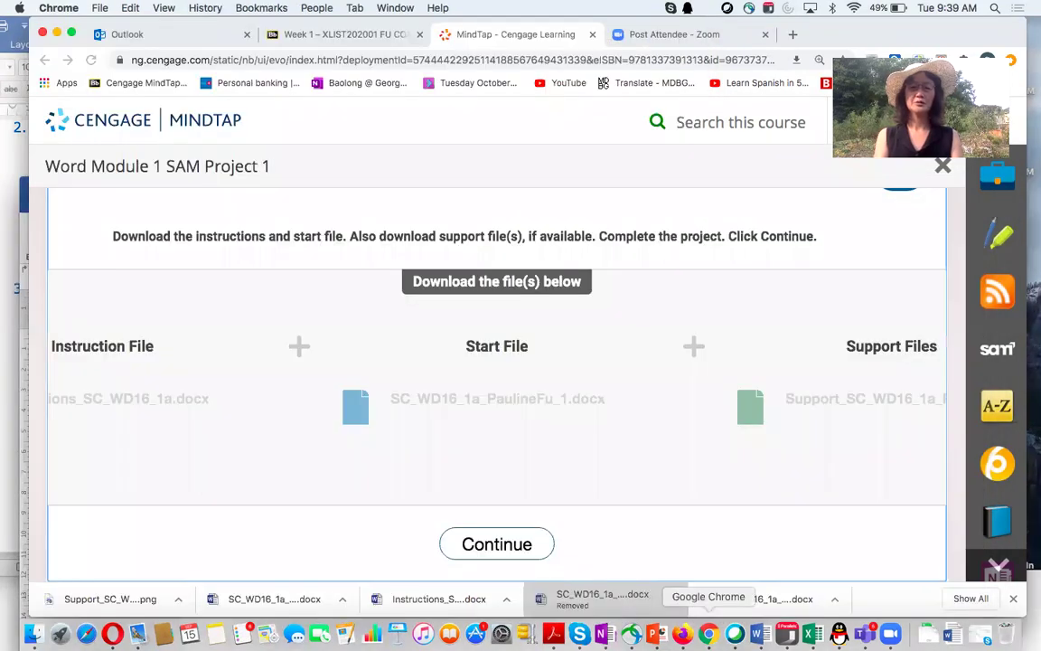
key(super+Tab)
drag(241, 35, 150, 261)
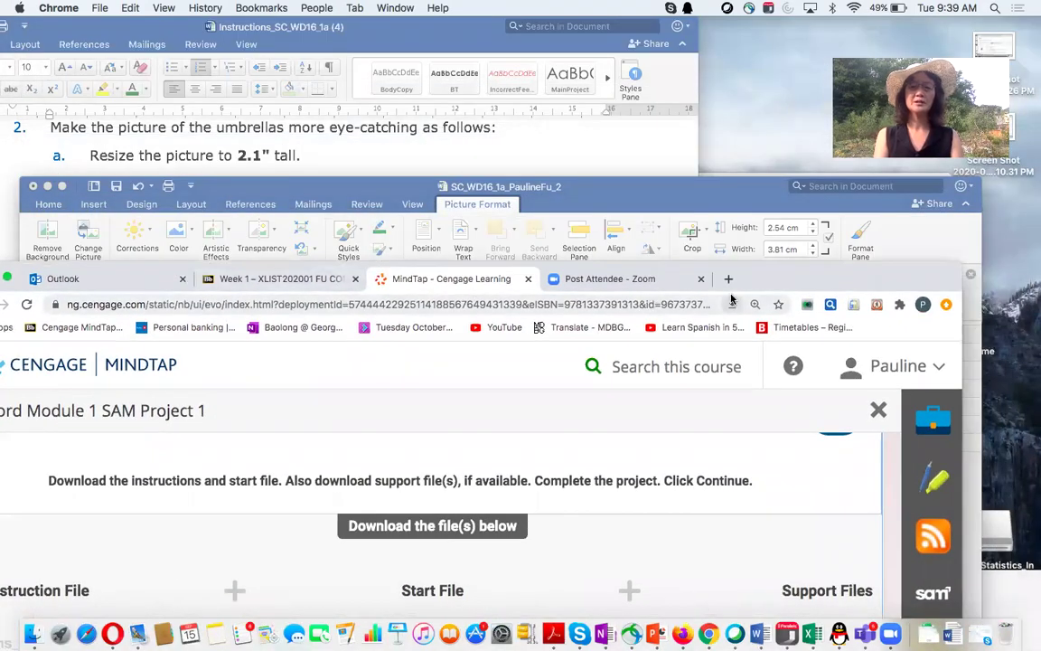
click(728, 281)
drag(916, 272, 1040, 241)
click(599, 276)
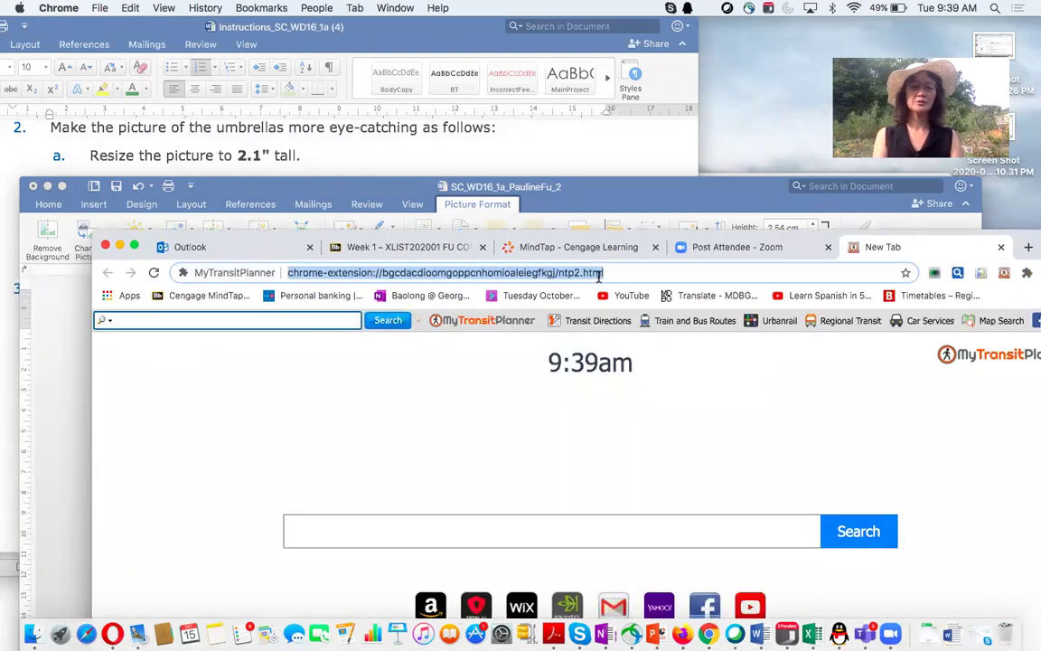
text(www.g)
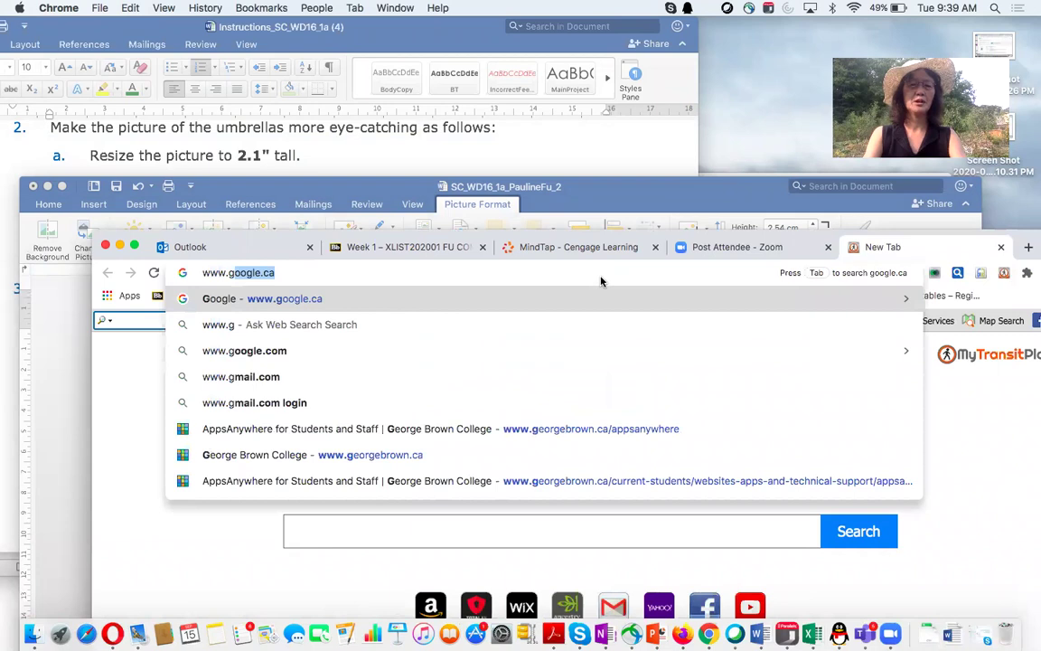
key(Return)
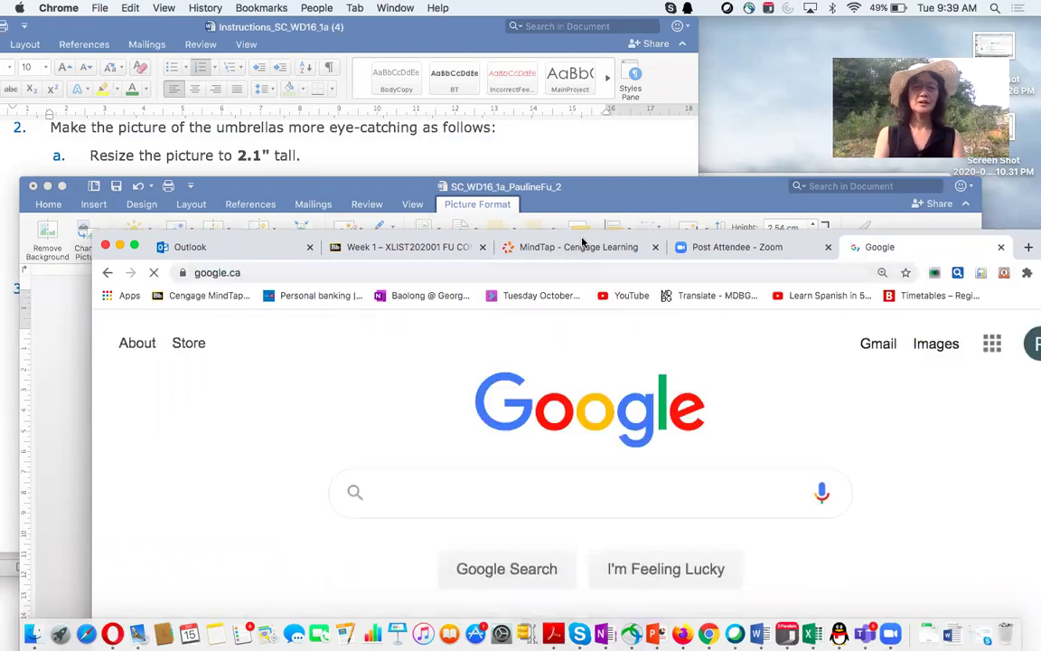
drag(559, 239, 570, 207)
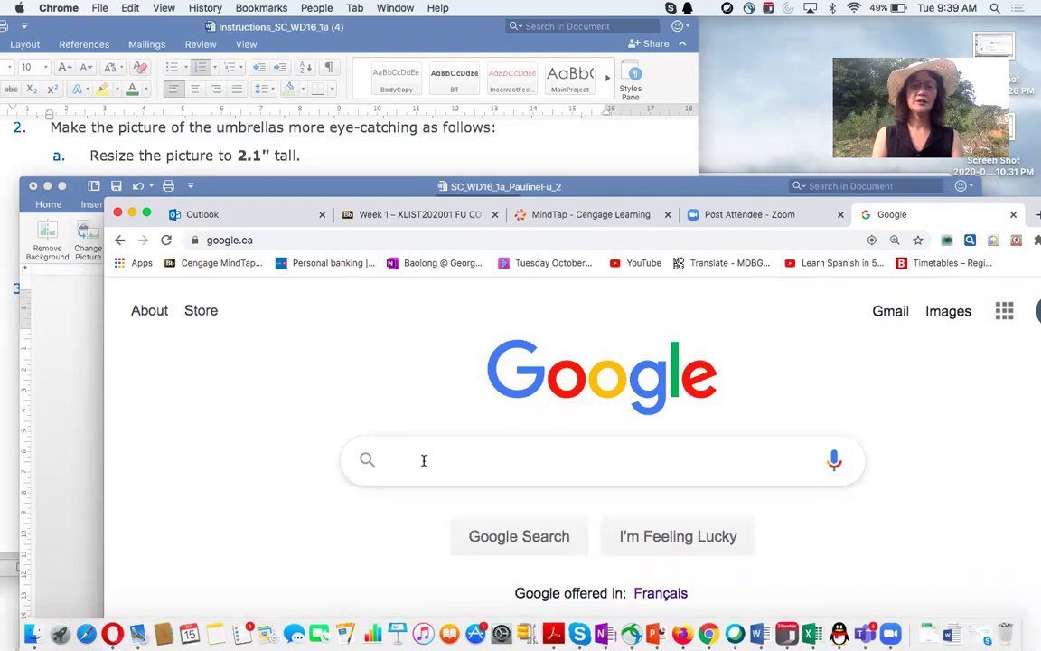
Step: Search Google for "2.1 is how many inches" and look through the conversion results
text(2)
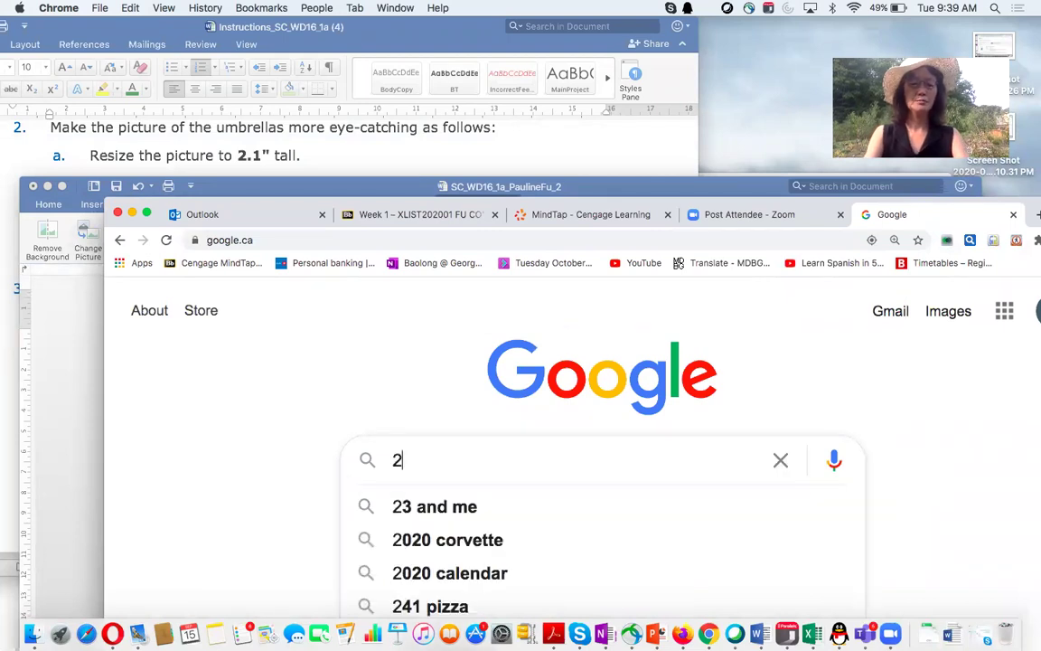
text(.1" is how)
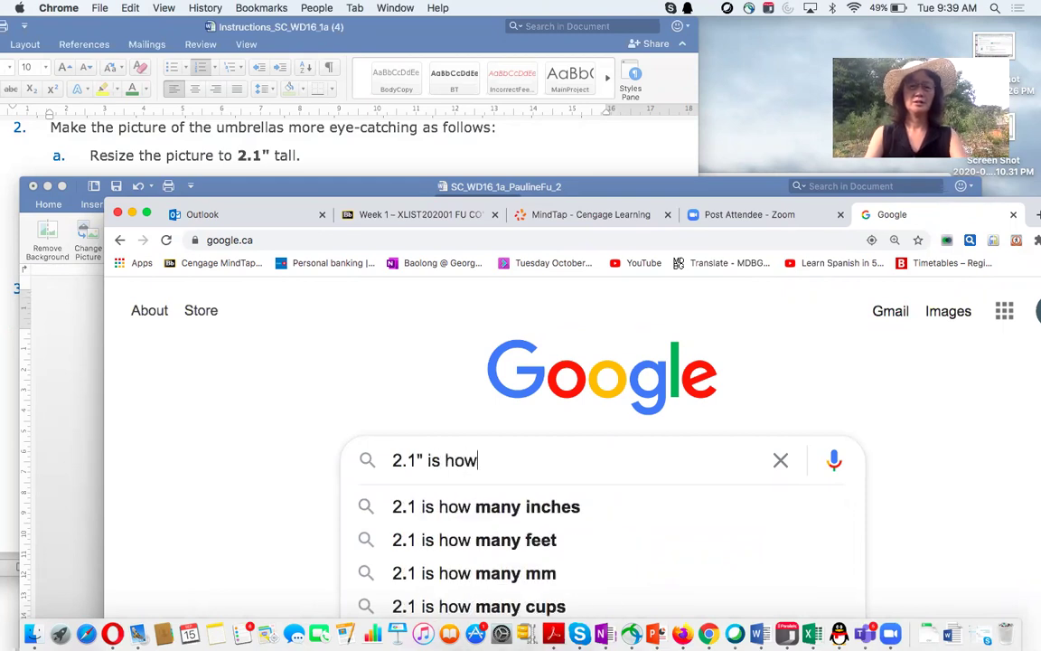
click(443, 508)
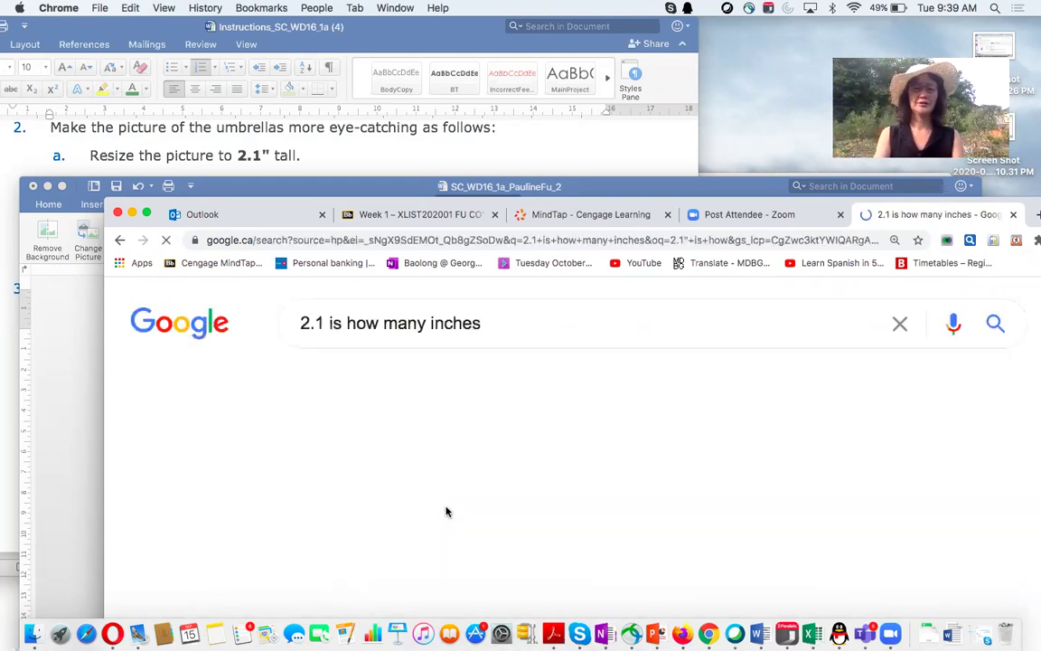
scroll(461, 535, down, 1)
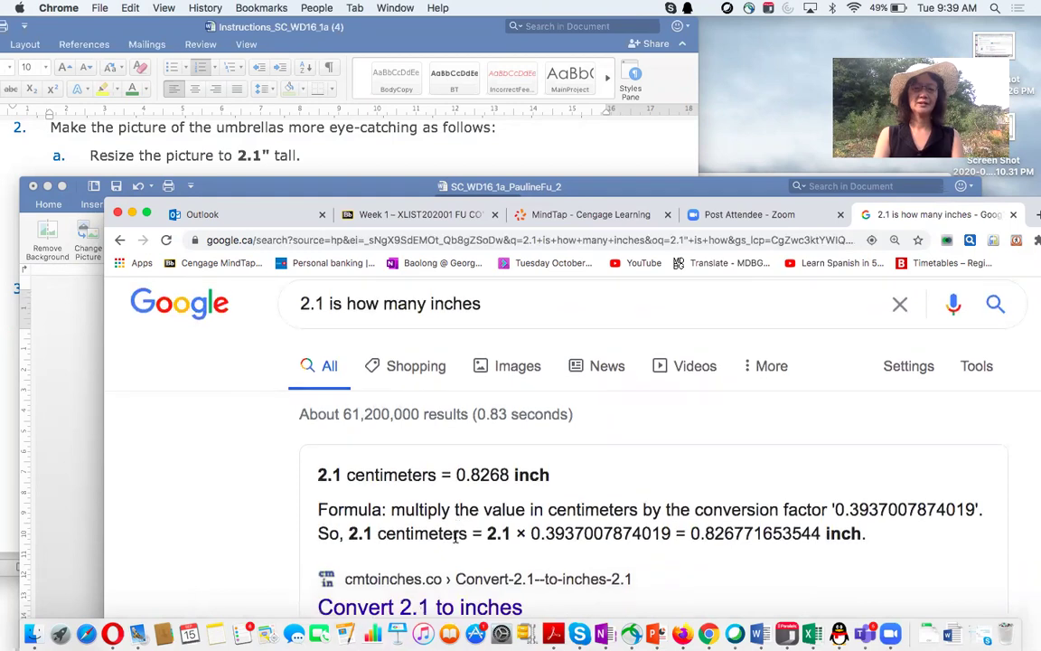
scroll(456, 535, down, 5)
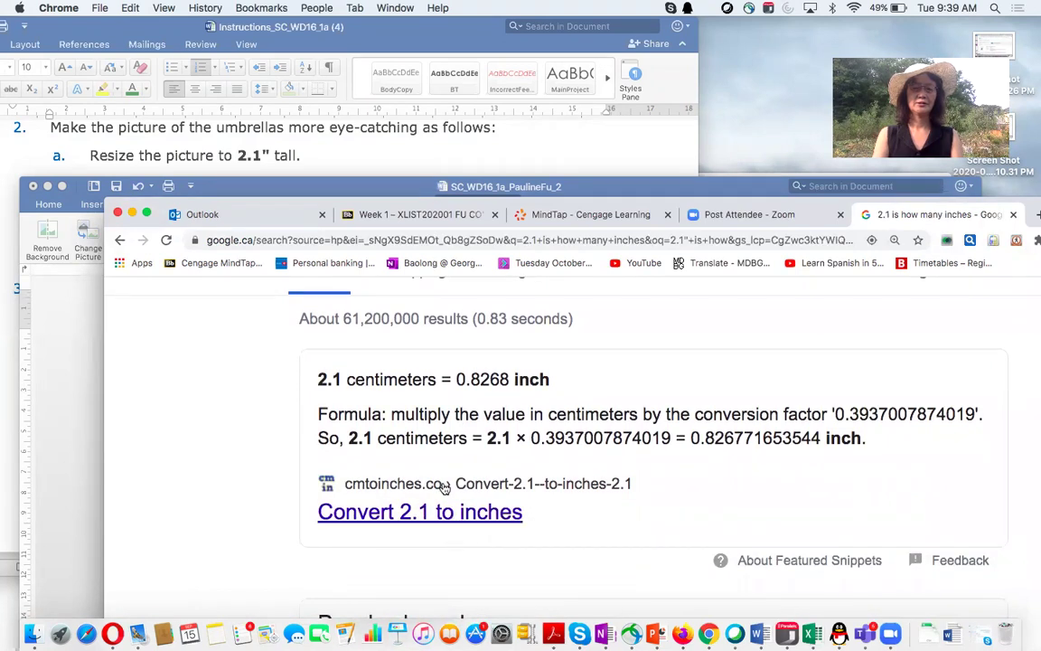
scroll(444, 487, down, 4)
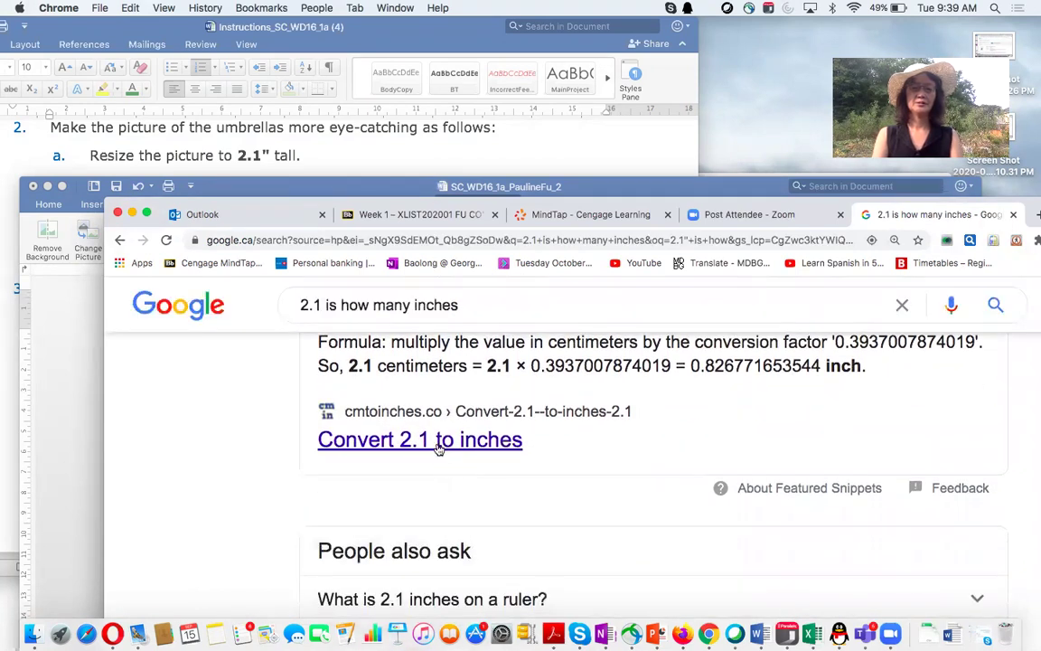
scroll(443, 461, down, 5)
scroll(453, 488, up, 10)
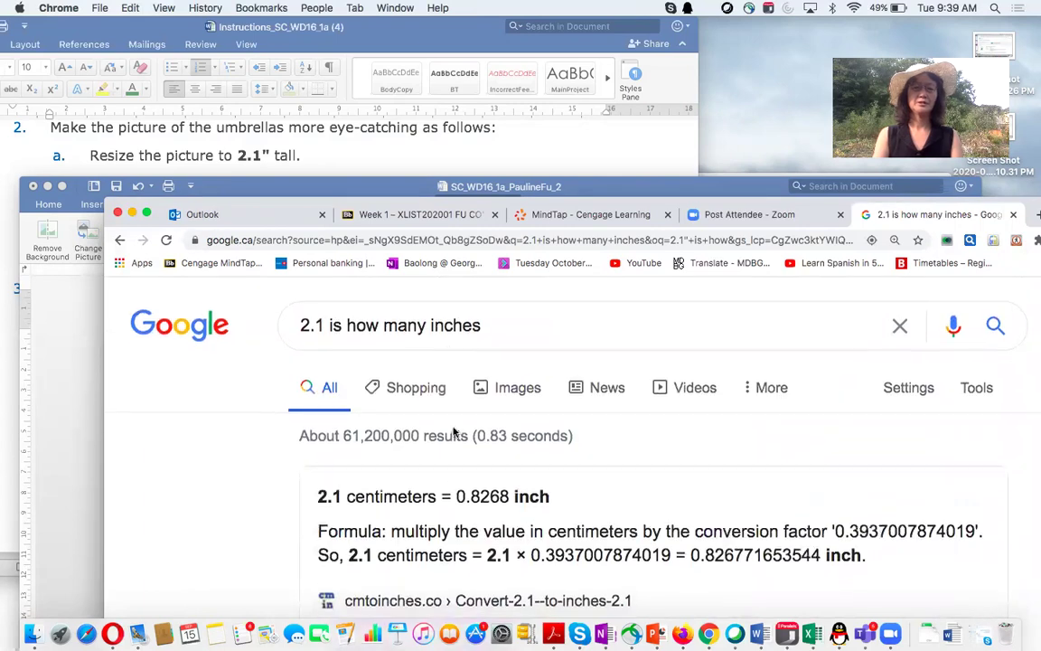
Step: Revise the Google search to "2.1 is how many cm" to convert the required picture height to centimetres
click(488, 323)
drag(488, 323, 427, 323)
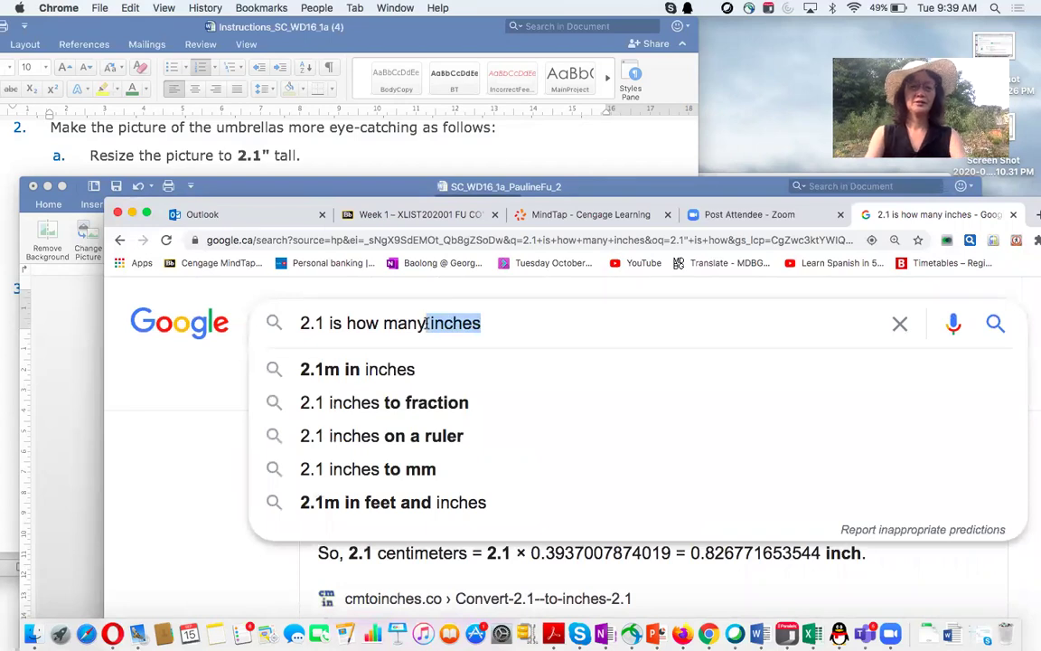
text(cm)
key(BackSpace)
key(BackSpace)
key(BackSpace)
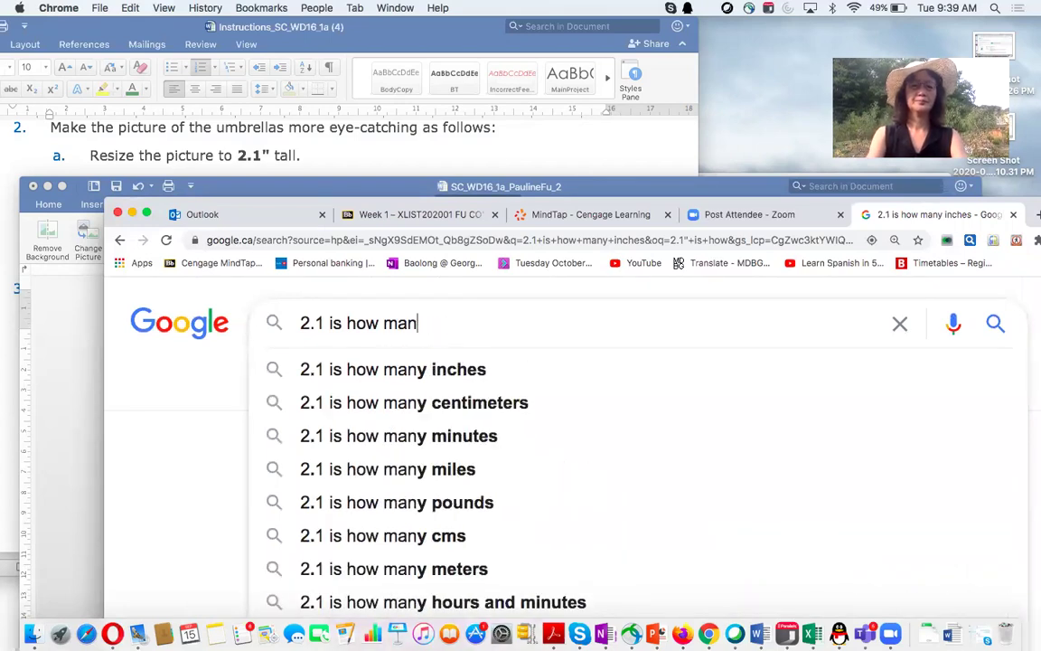
text(y cm)
key(BackSpace)
text(m)
key(Return)
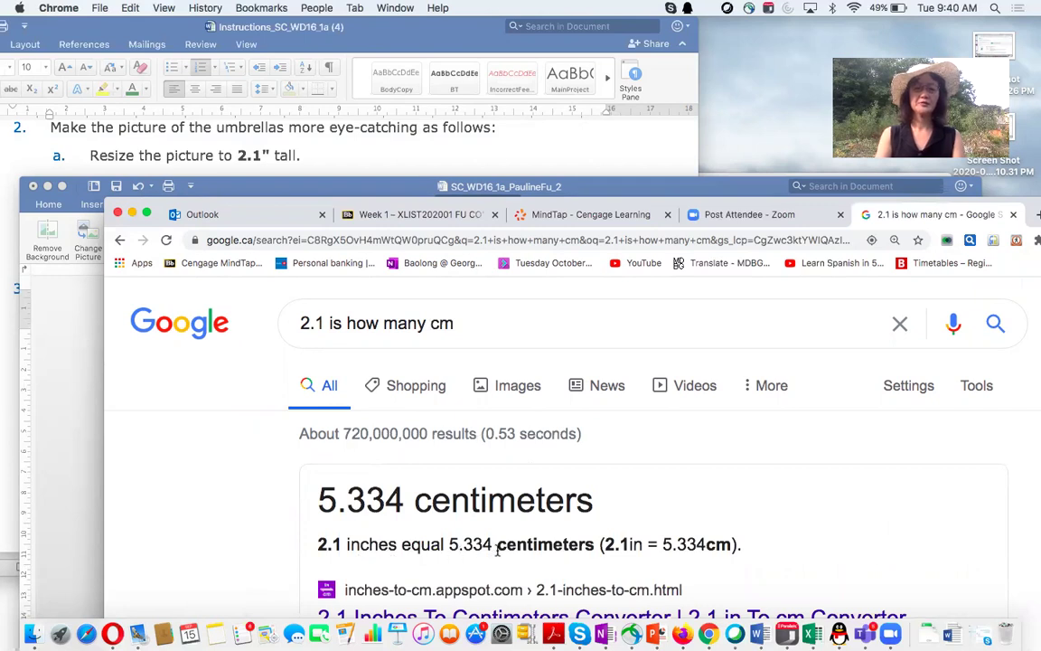
Step: Return to the flyer in Word and set the umbrella picture's height to 5.334 cm
click(561, 144)
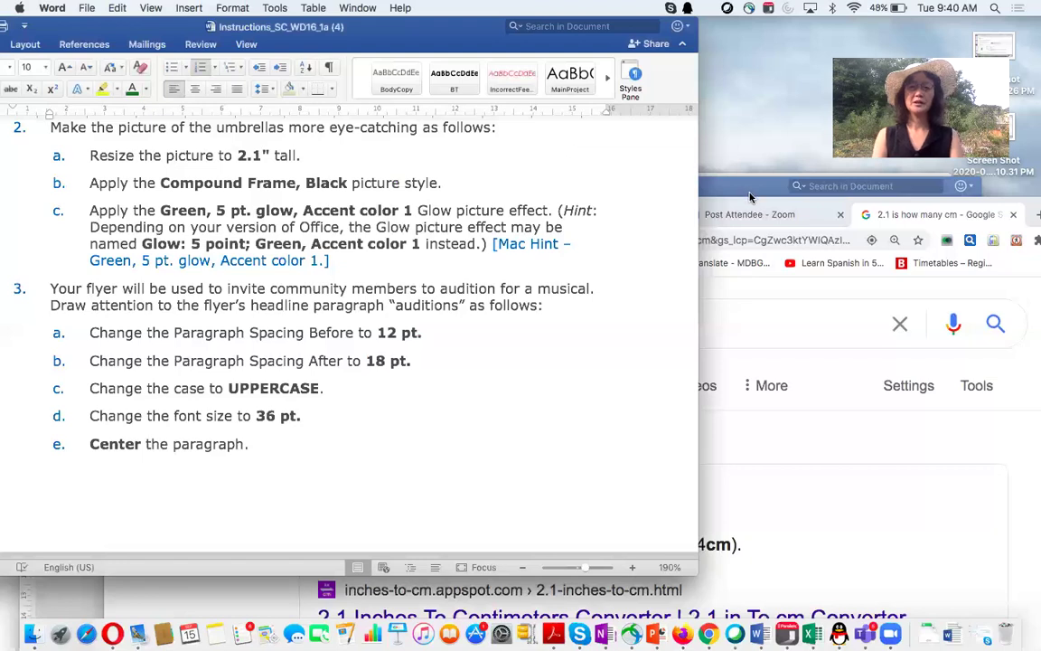
click(749, 194)
drag(783, 211, 740, 212)
text(5.334)
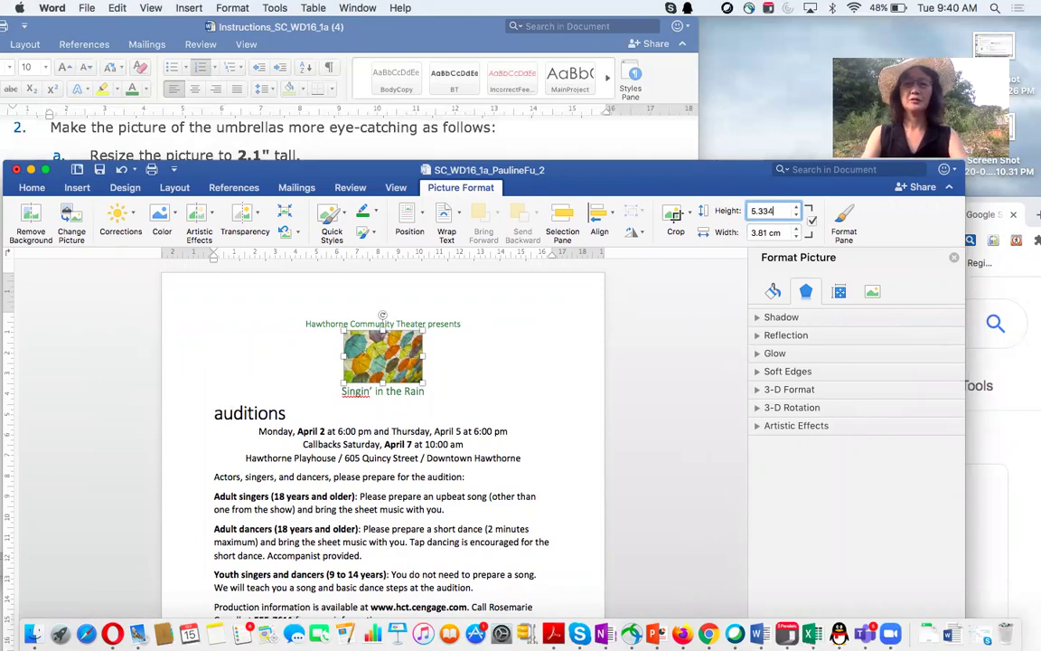
key(Return)
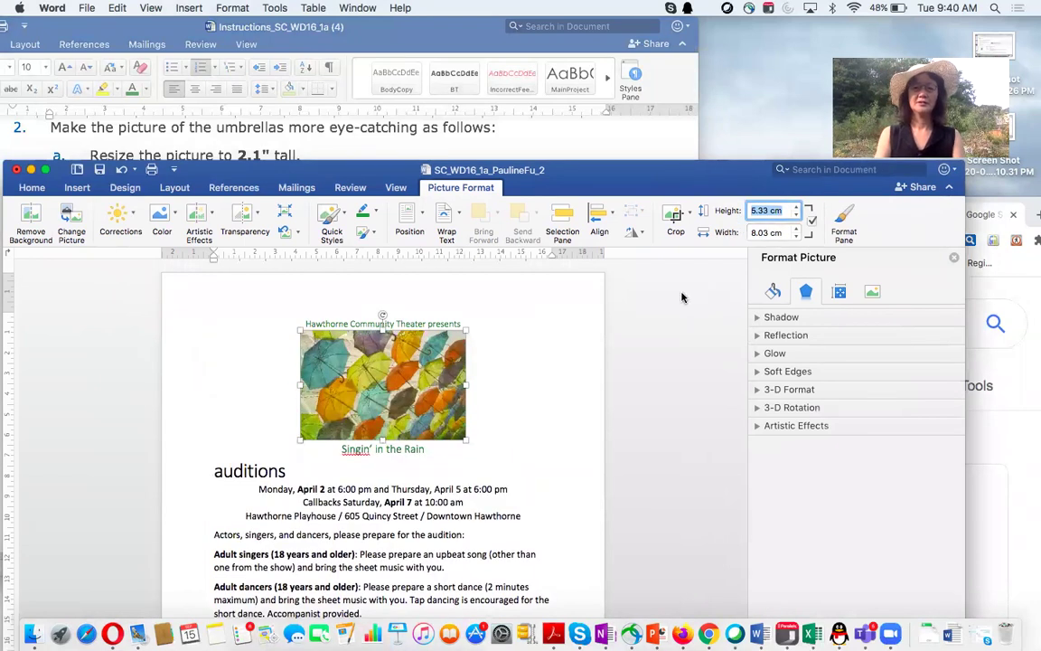
Step: Apply the Compound Frame, Black picture style and the Green, 5 pt. glow, Accent color 1 effect to the umbrella picture
drag(614, 189, 789, 238)
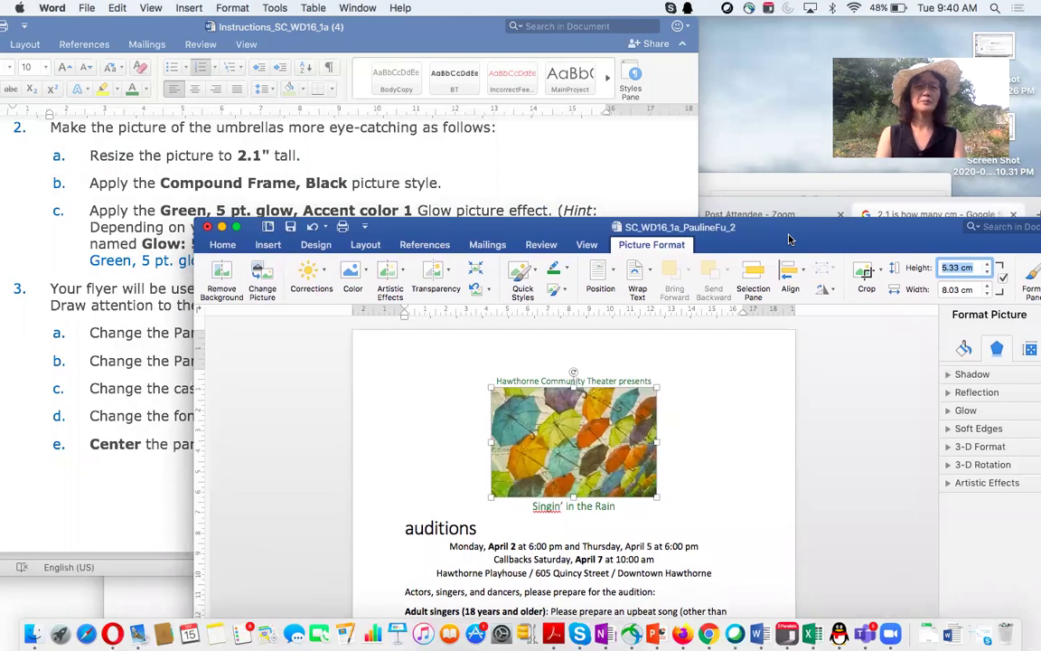
drag(789, 239, 781, 209)
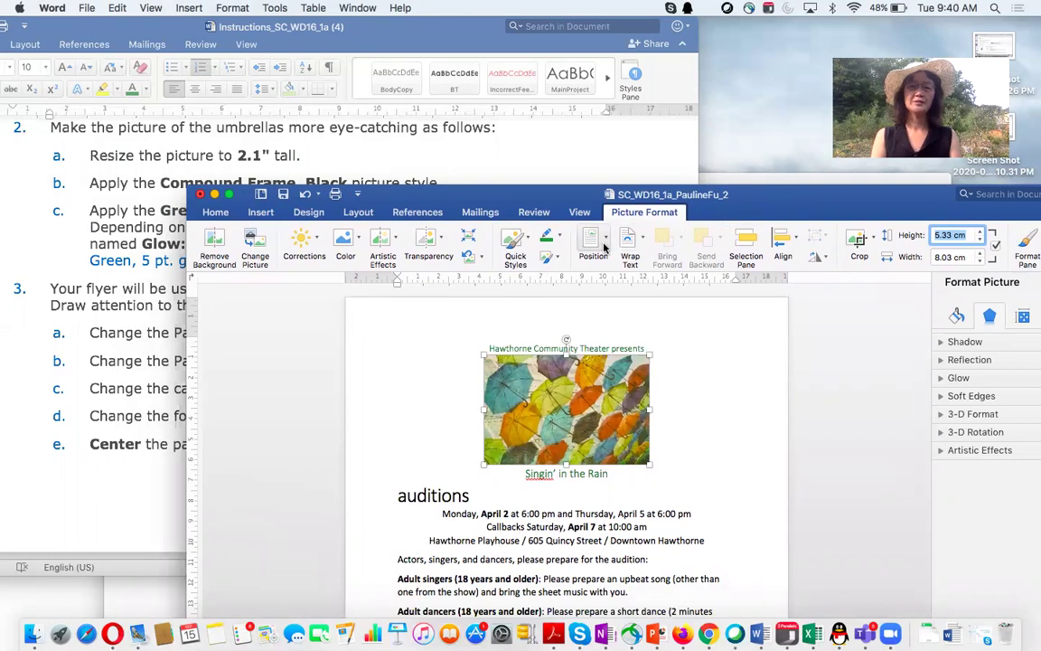
click(528, 242)
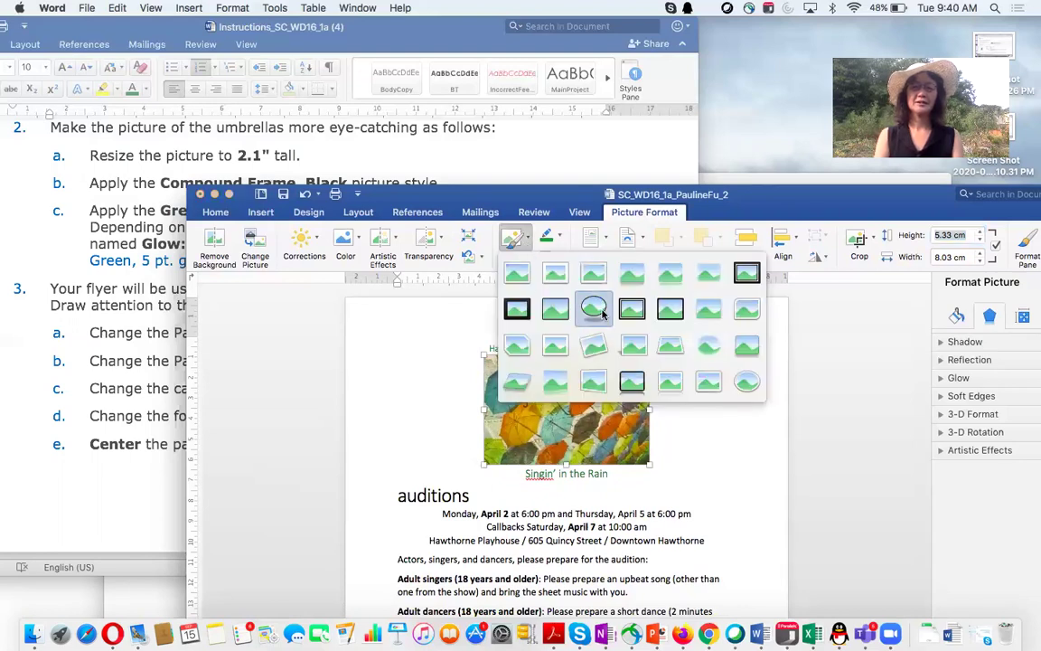
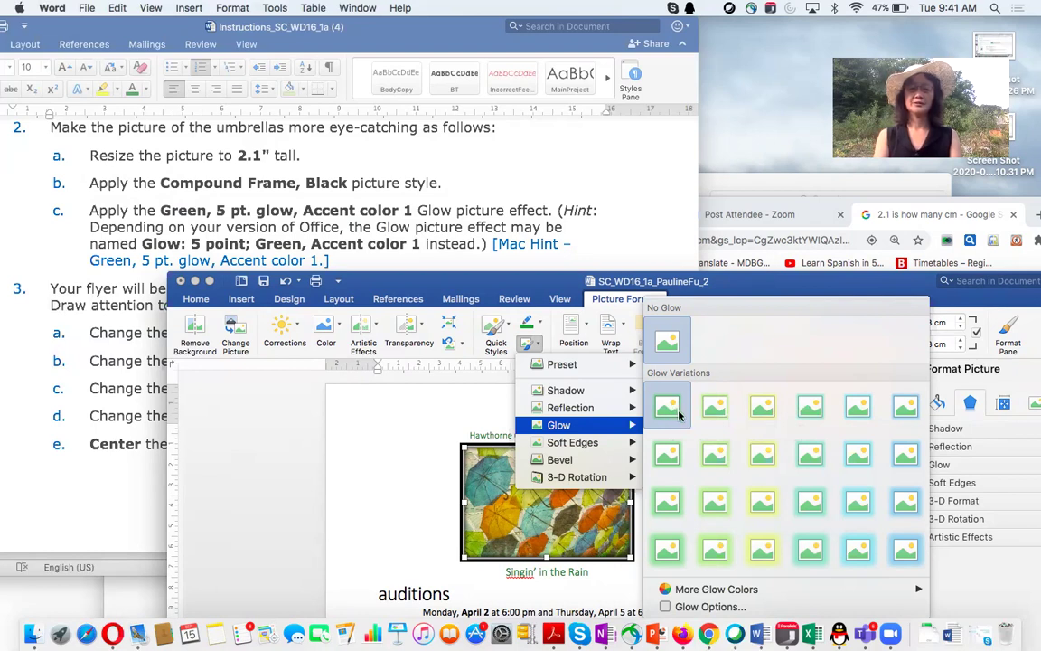
click(669, 403)
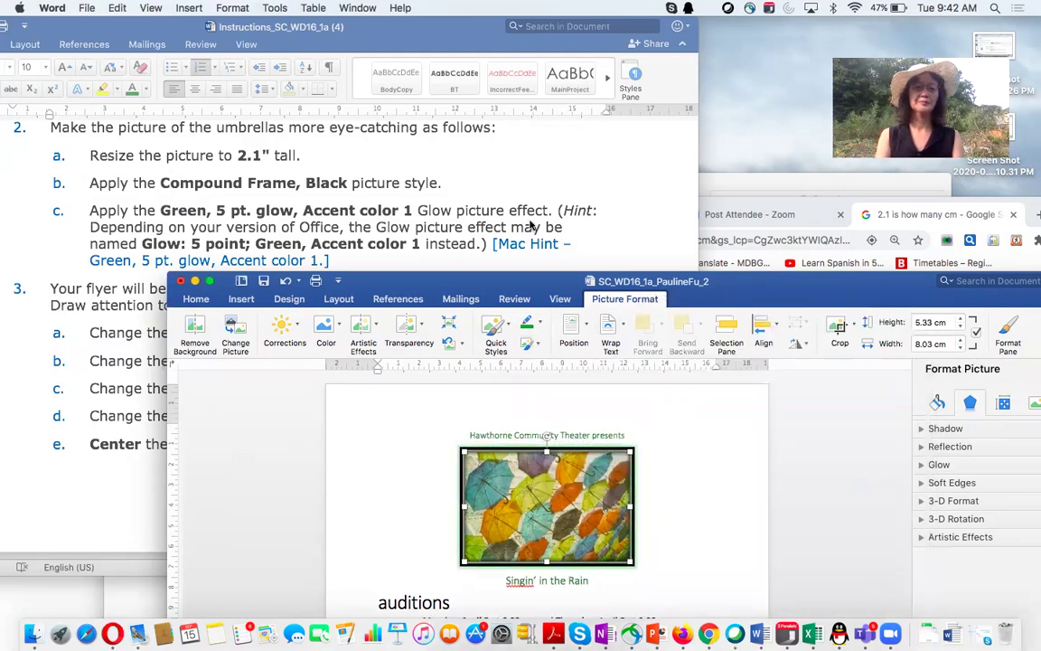
Step: Set the paragraph spacing before the flyer's headline "auditions" to 12 pt
scroll(522, 210, down, 5)
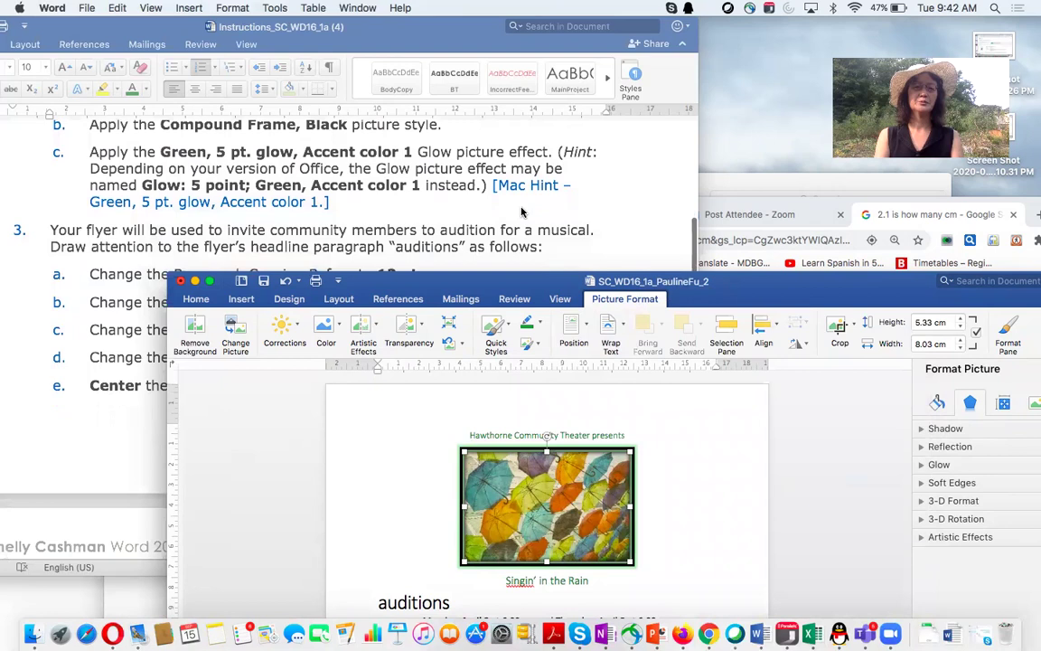
scroll(521, 212, down, 2)
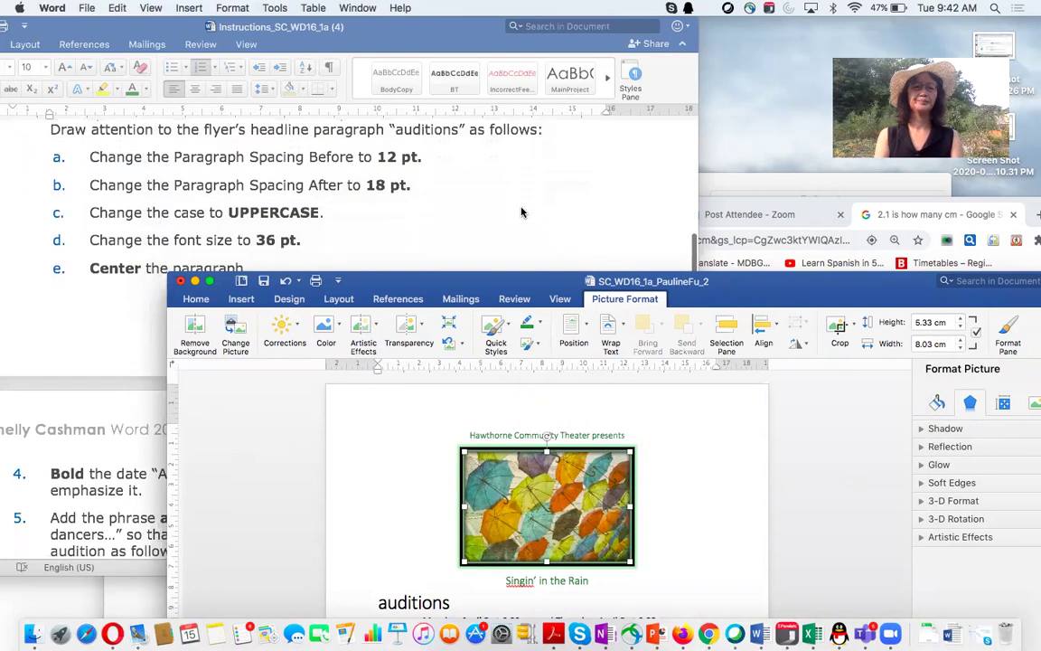
scroll(522, 212, up, 1)
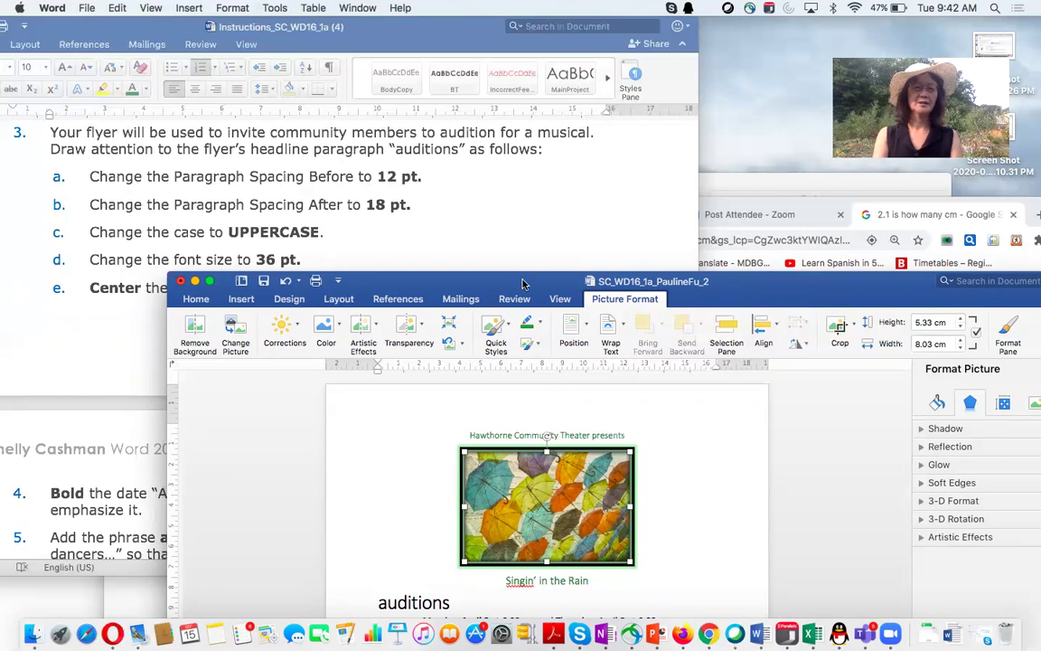
drag(522, 283, 529, 268)
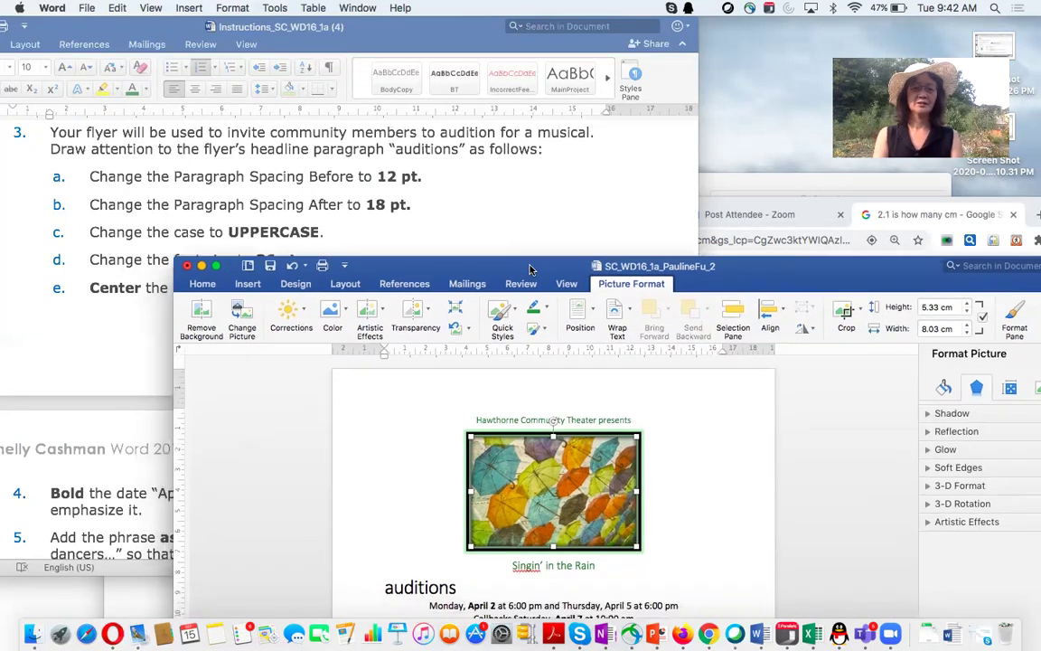
click(382, 587)
drag(382, 587, 455, 585)
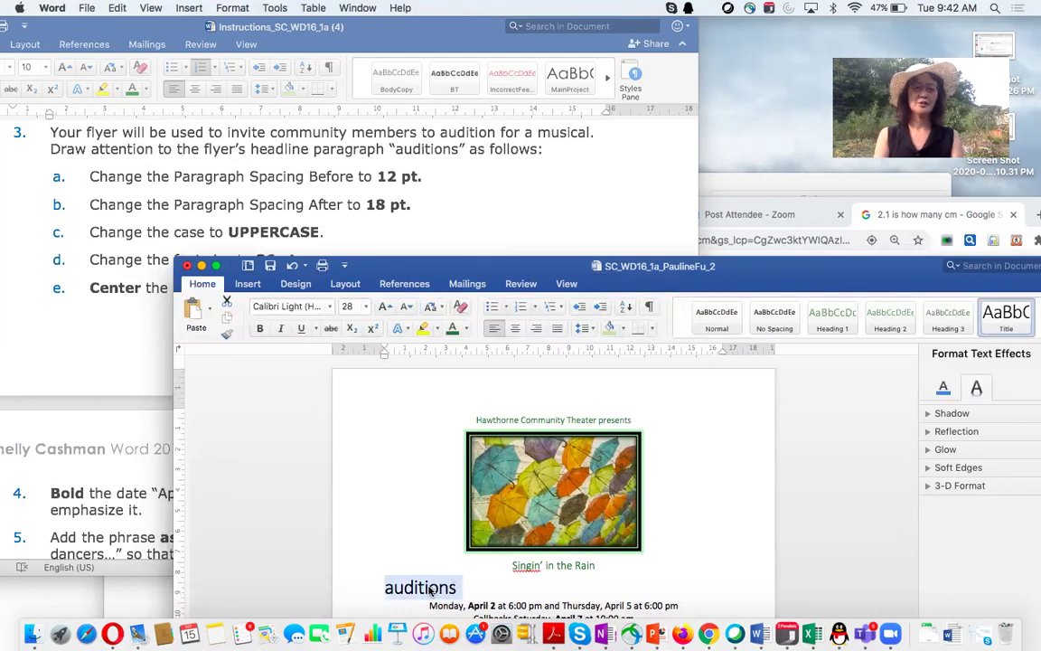
right_click(430, 587)
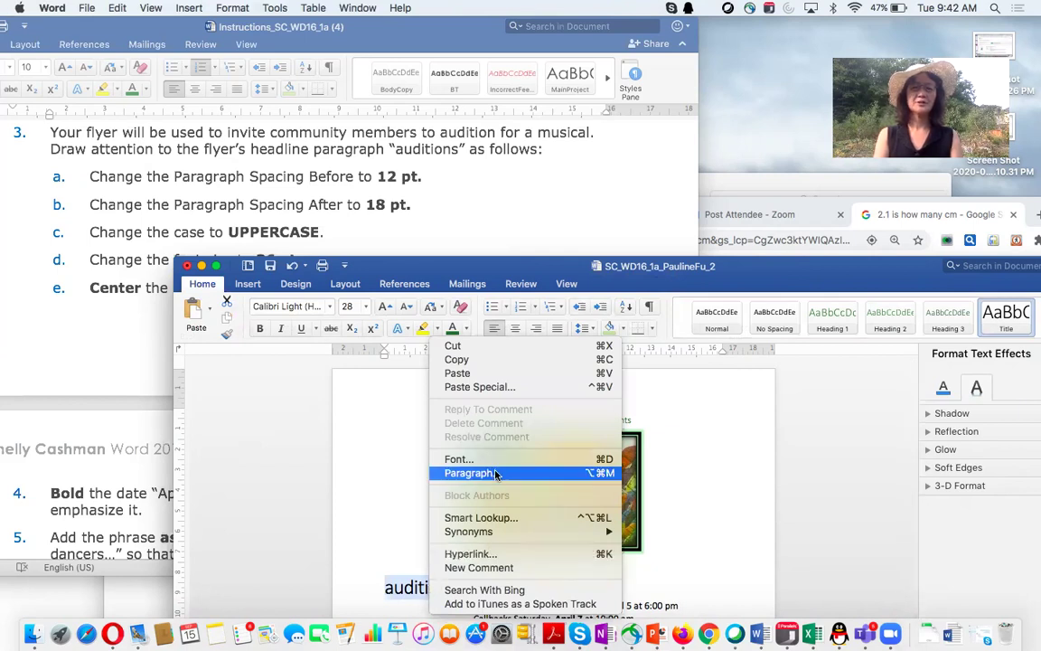
click(468, 473)
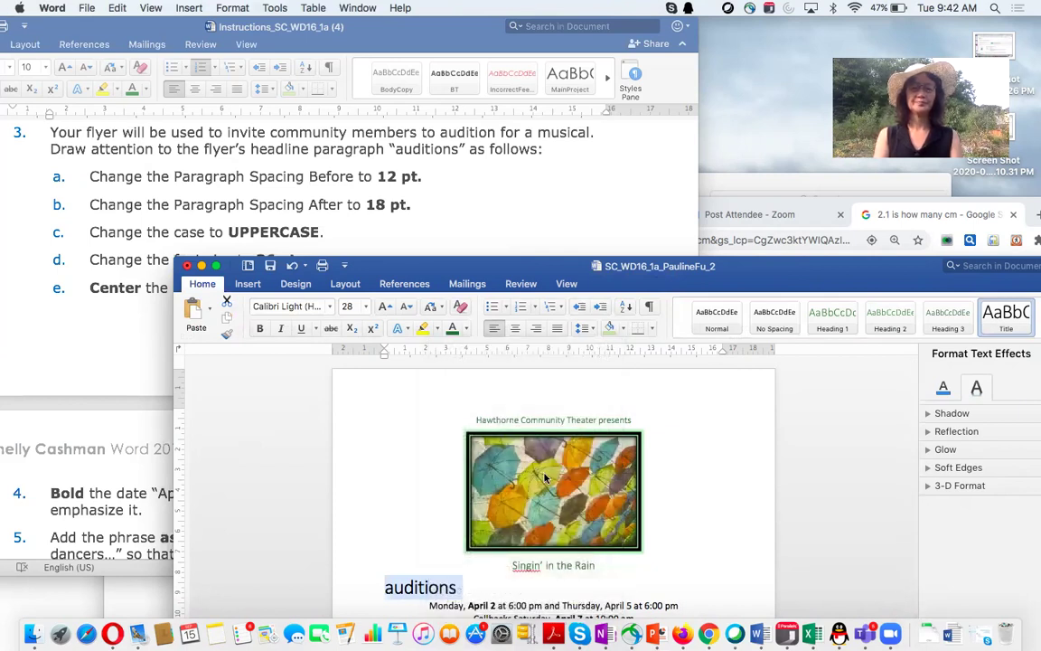
drag(380, 65, 569, 132)
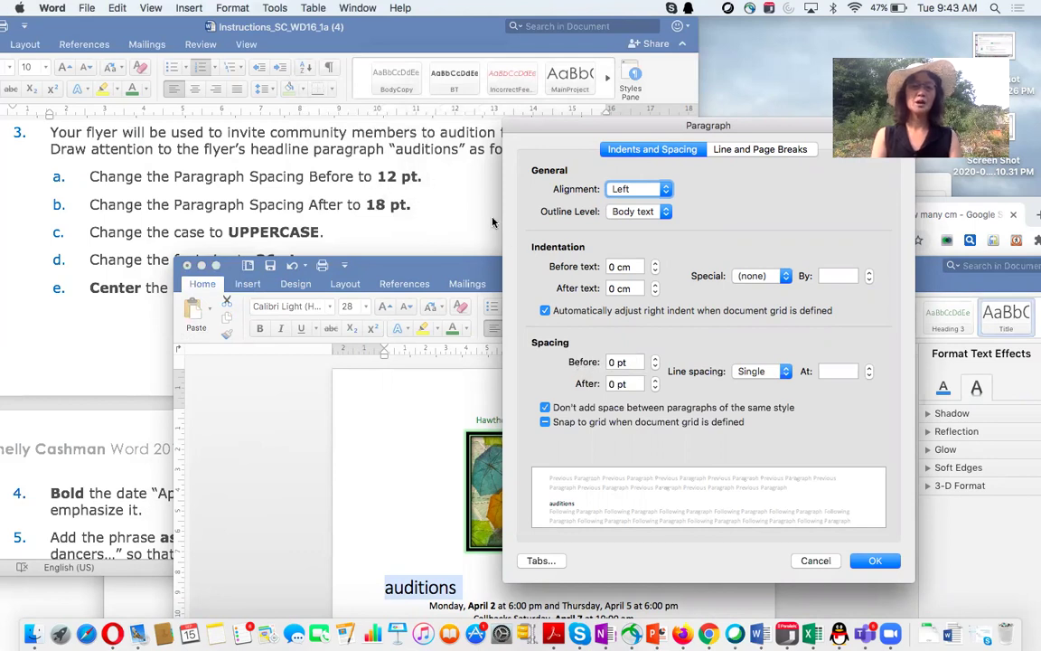
click(656, 360)
click(656, 360)
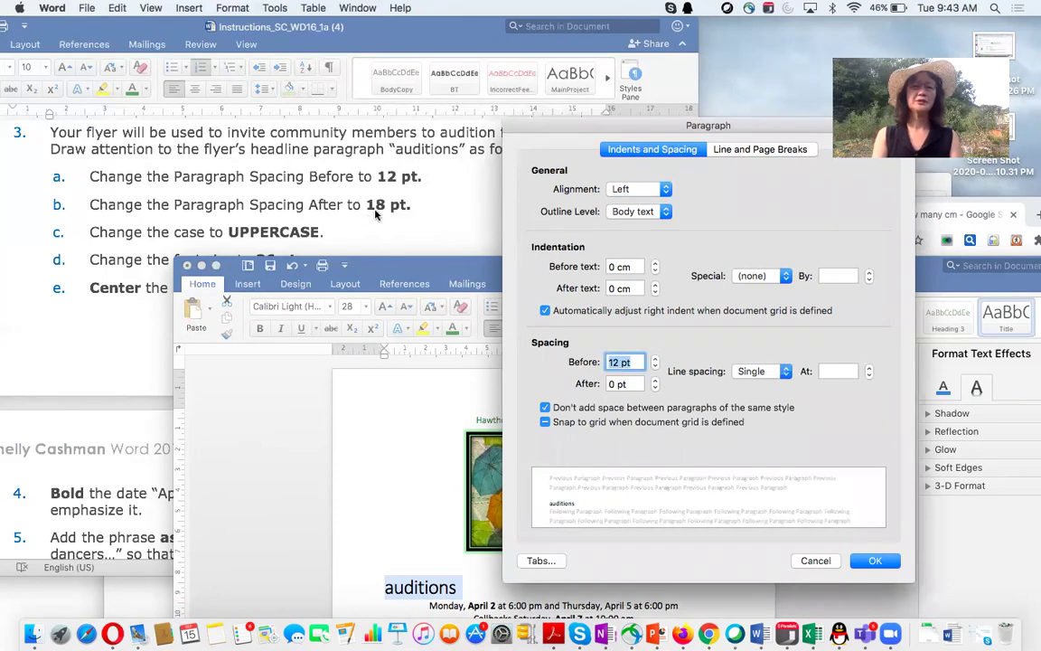
Step: Set the headline paragraph's spacing after to 18 pt and apply the paragraph settings
click(655, 382)
click(656, 381)
click(655, 382)
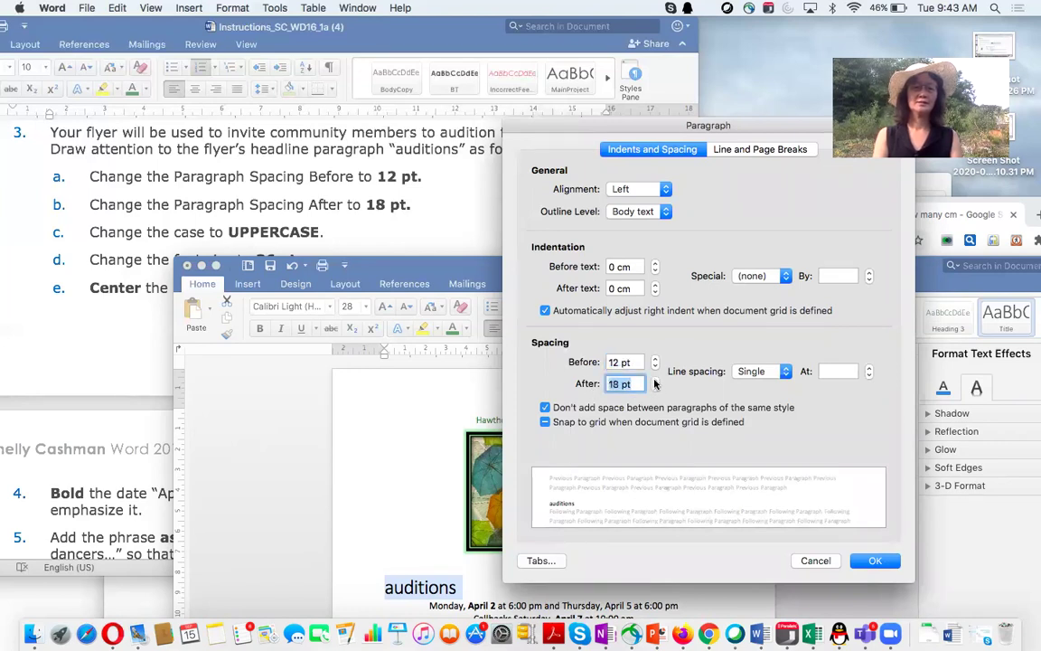
click(876, 561)
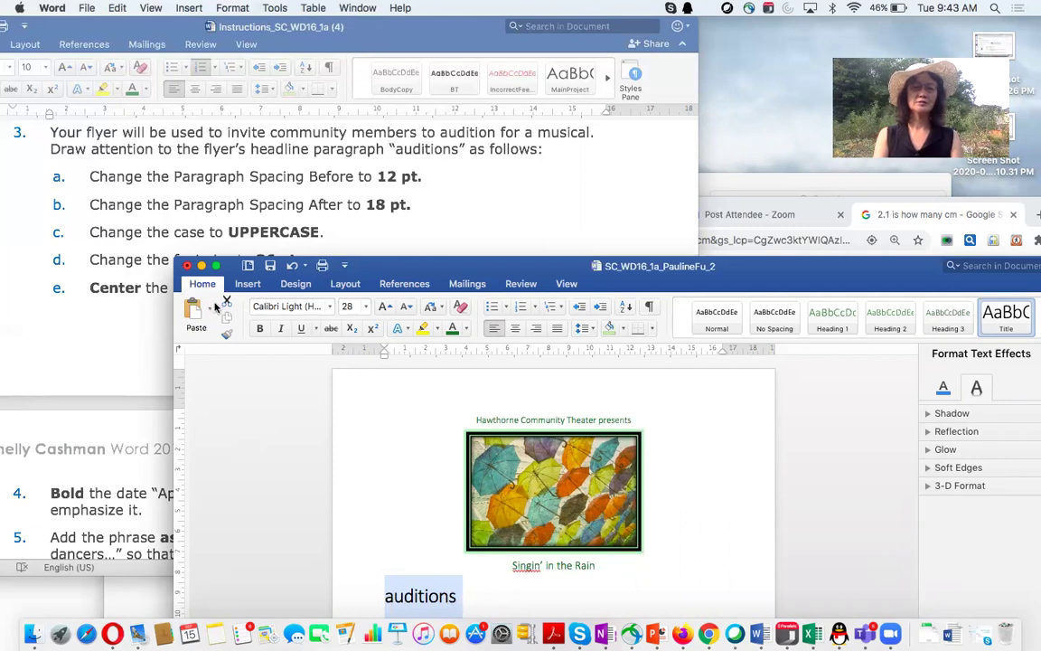
Step: Change the case of the headline "auditions" to UPPERCASE
click(440, 308)
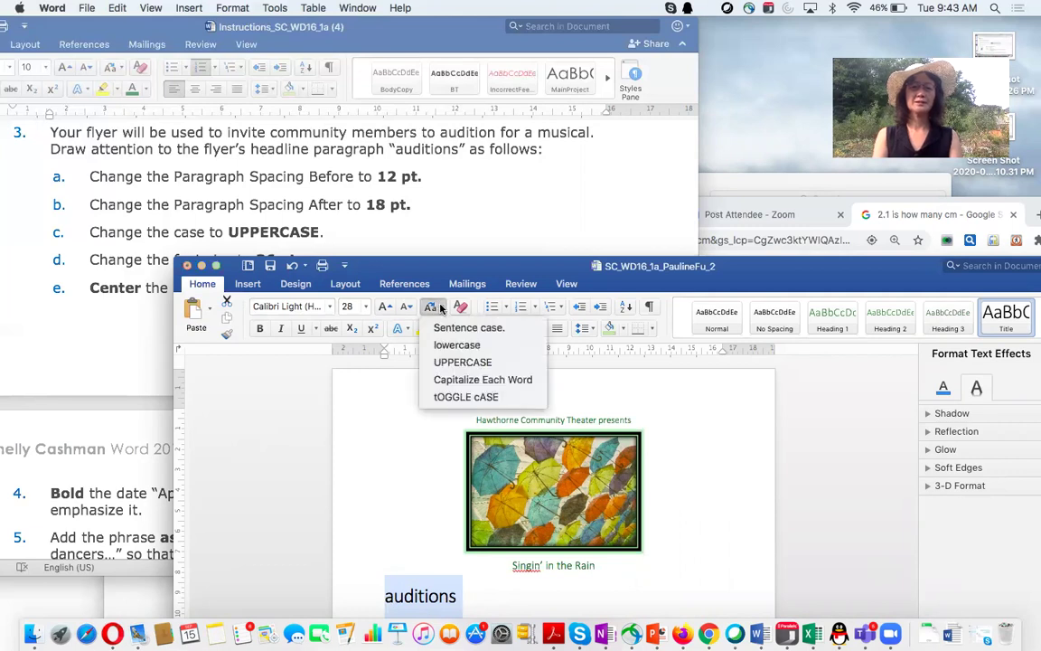
click(458, 365)
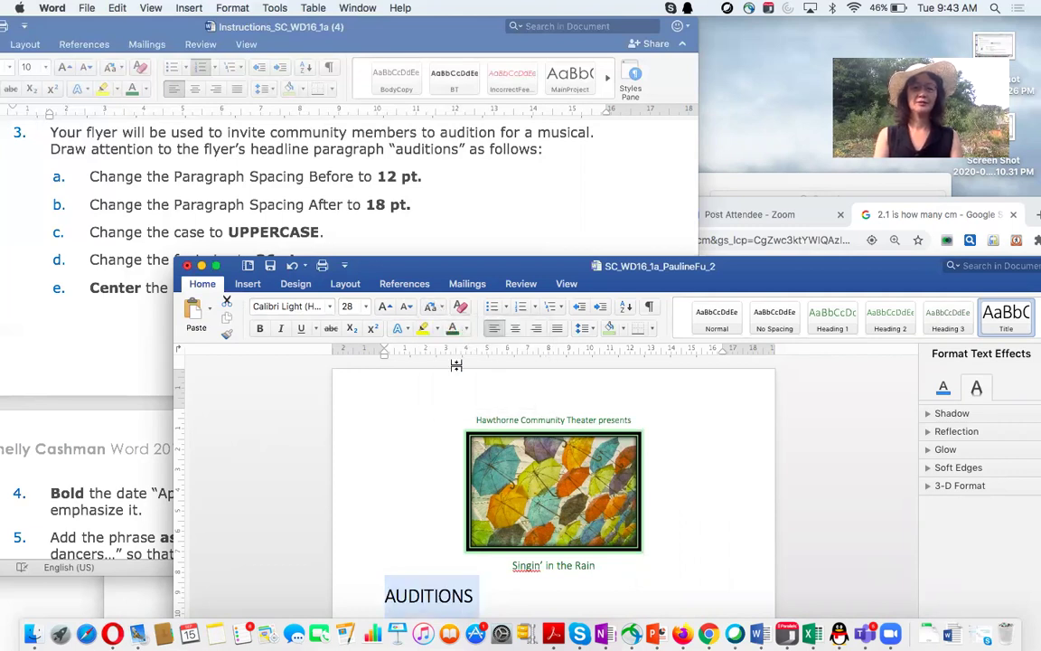
Step: Set the font size of the headline "AUDITIONS" to 36 pt and center the paragraph
drag(504, 273, 504, 290)
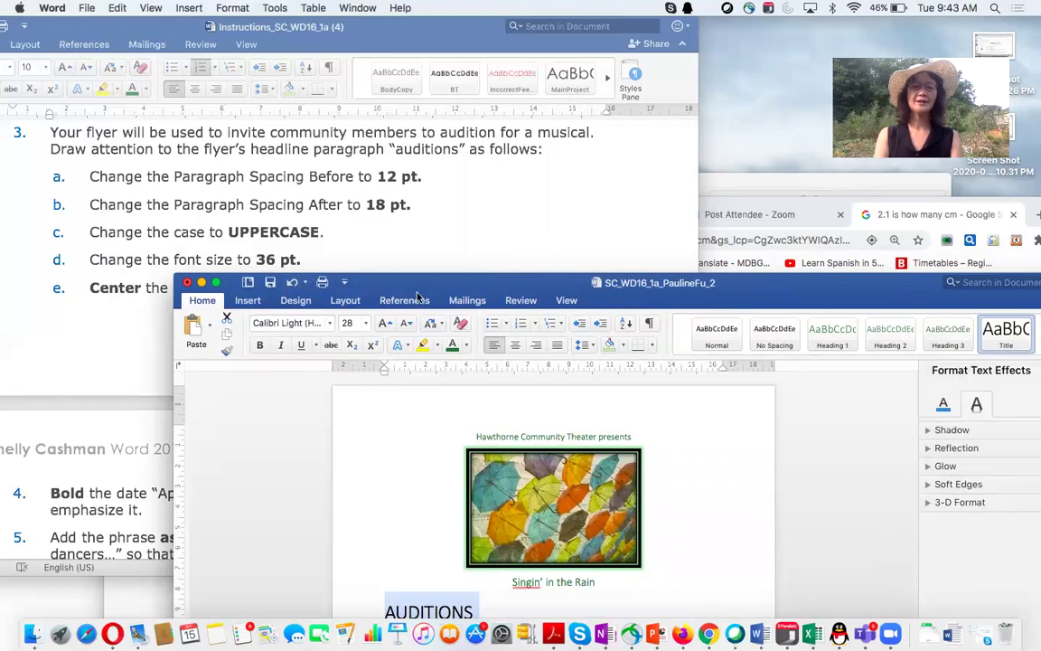
drag(429, 287, 595, 234)
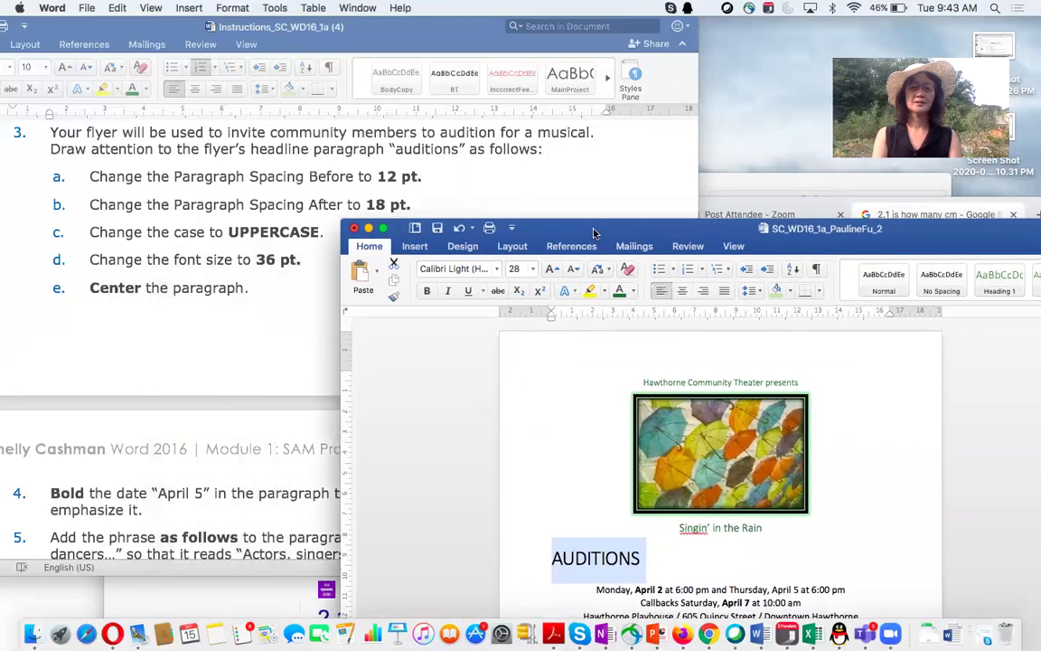
click(531, 270)
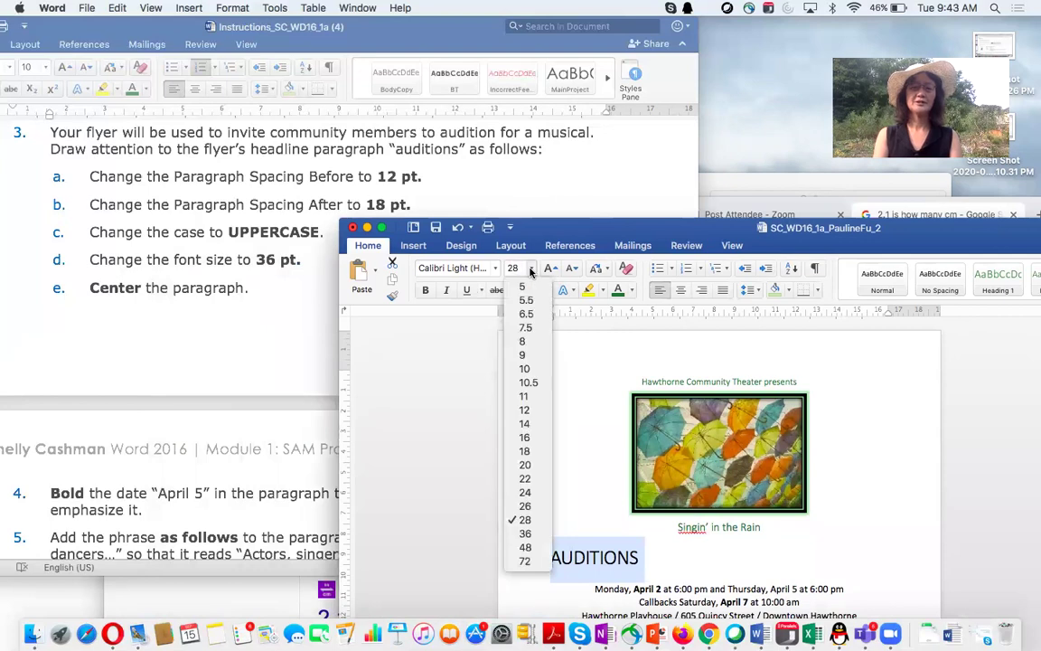
click(526, 535)
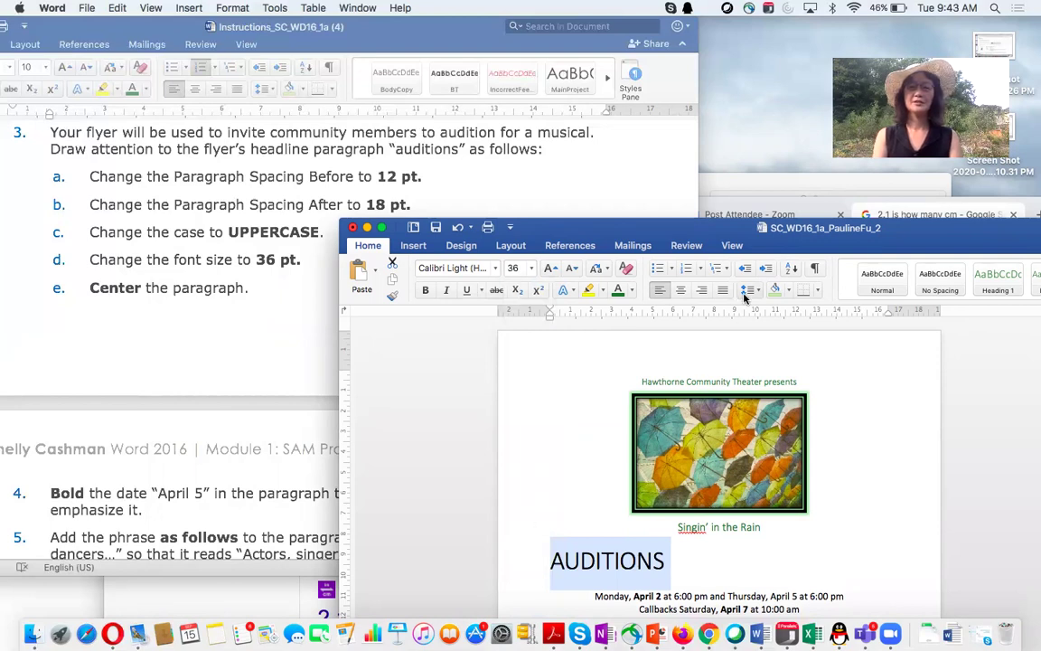
click(683, 293)
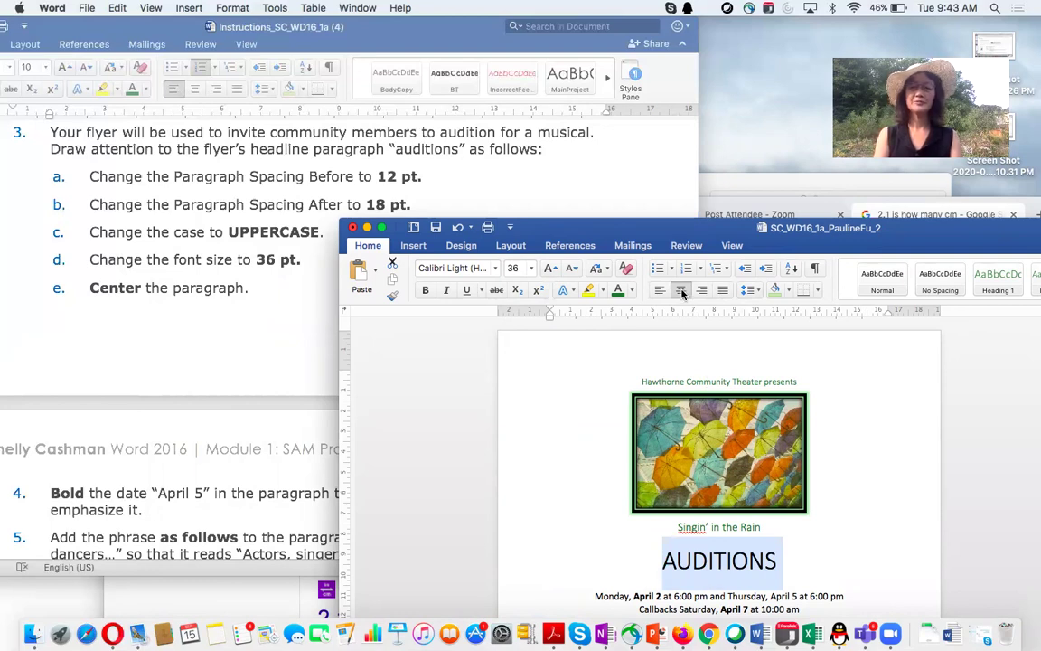
Step: Read instruction 4 and examine the date "April 2" in the flyer's "Monday, April 2" paragraph
scroll(206, 366, down, 5)
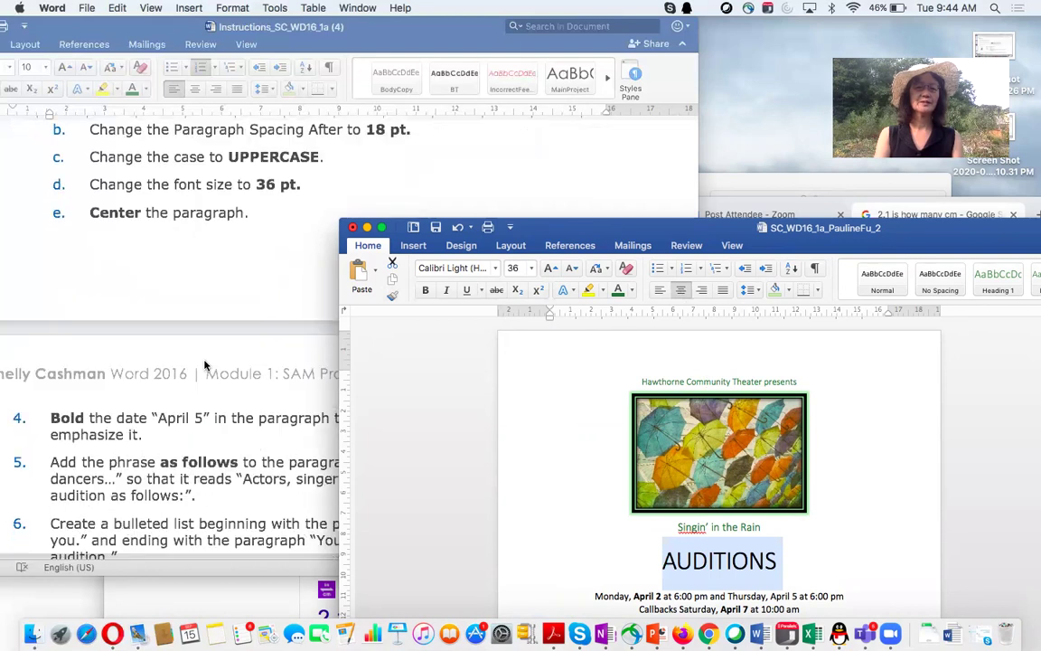
scroll(206, 367, down, 5)
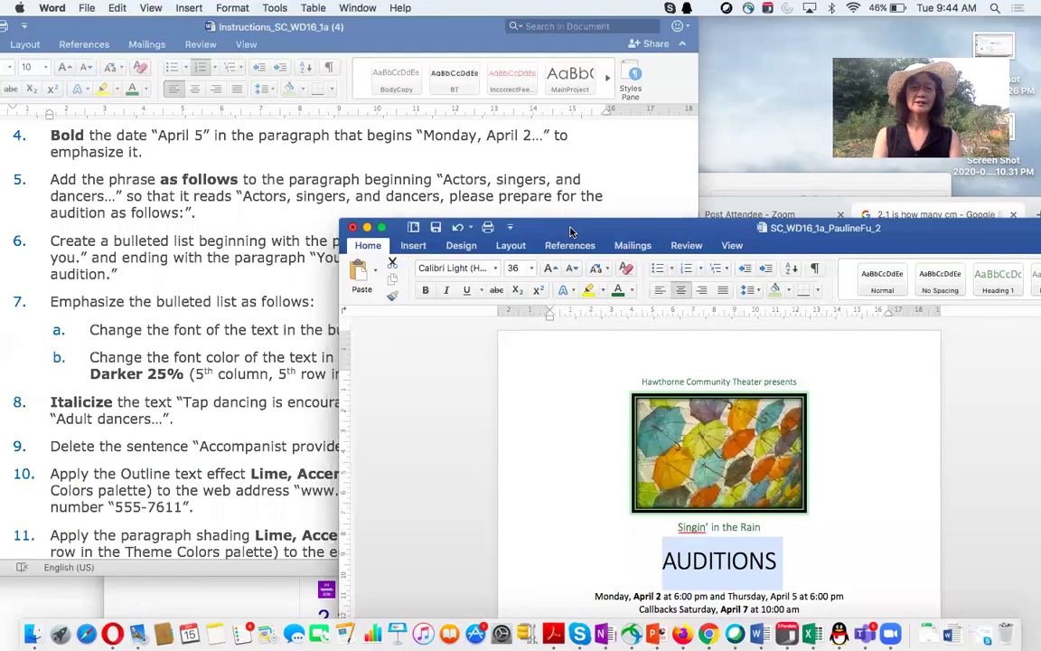
drag(561, 224, 539, 190)
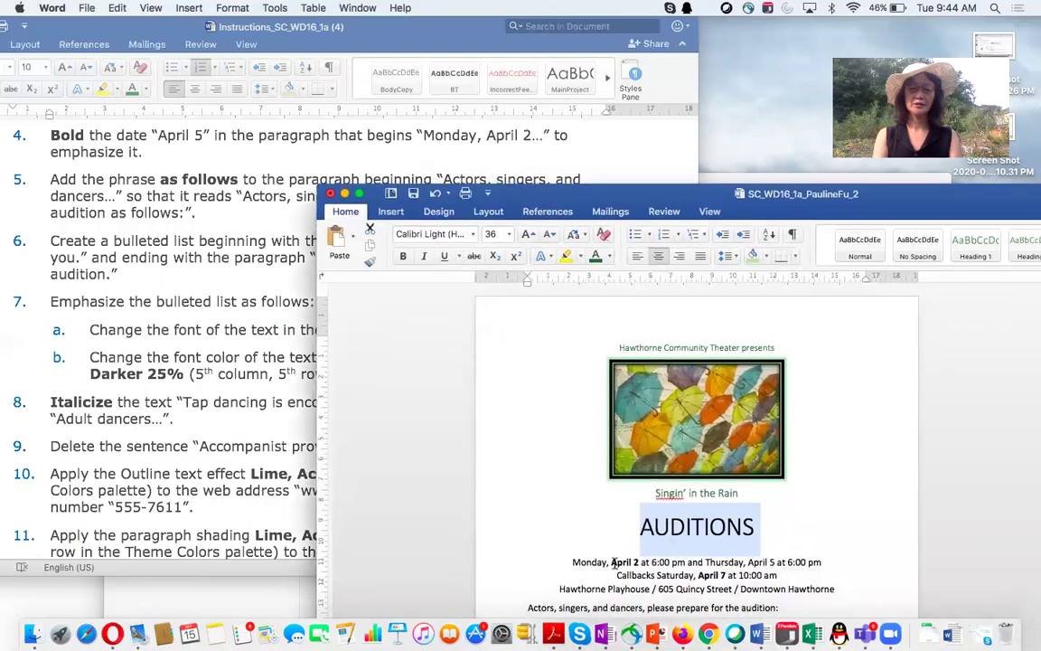
drag(612, 561, 638, 561)
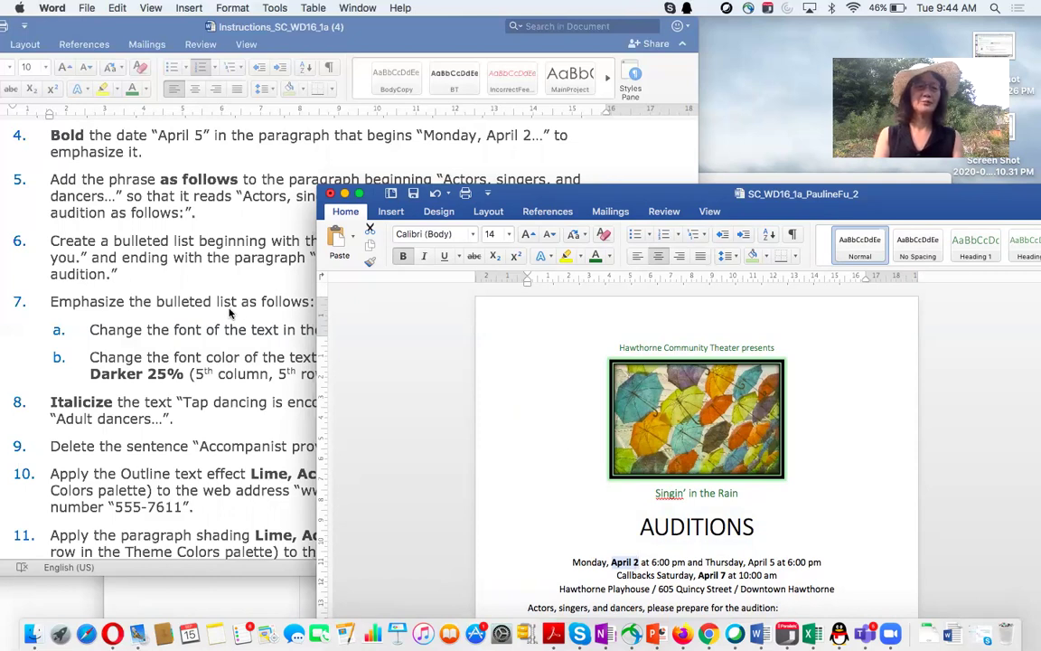
Step: Add "as follows" to the "Actors, singers, and dancers" paragraph so that it ends with "for the audition as follows:"
scroll(213, 280, down, 3)
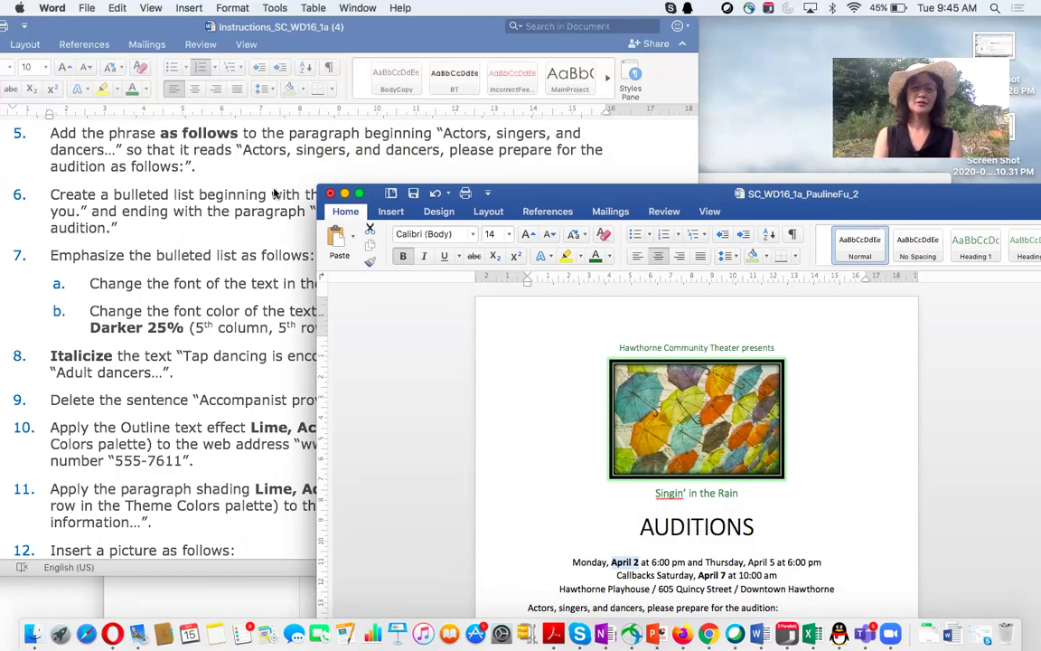
scroll(633, 344, down, 2)
scroll(662, 362, down, 5)
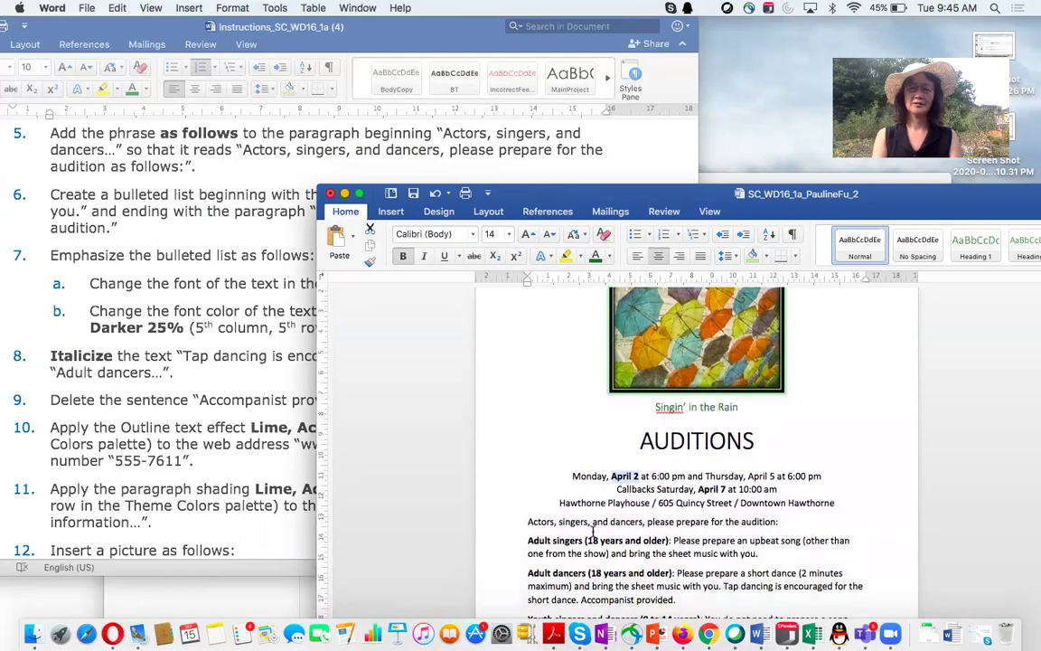
drag(527, 522, 765, 522)
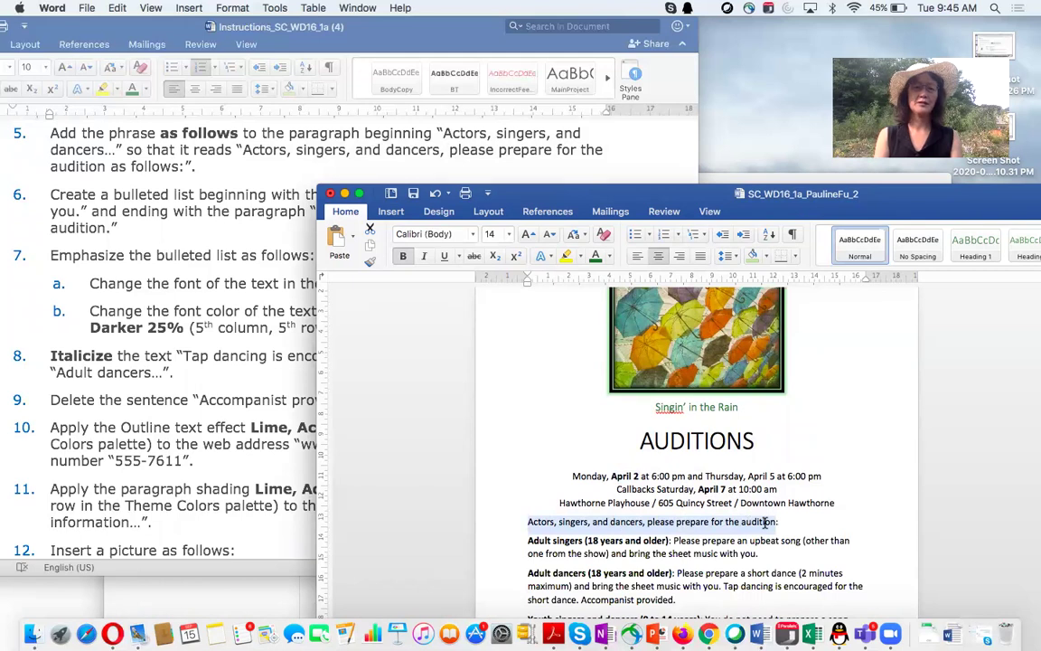
click(813, 523)
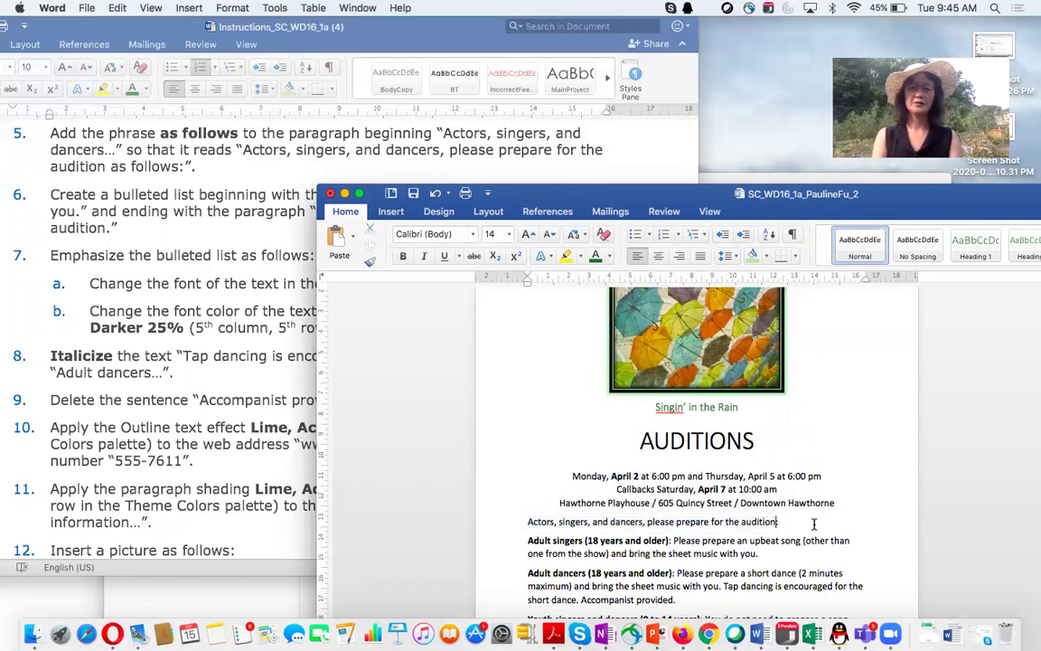
text(as follows:)
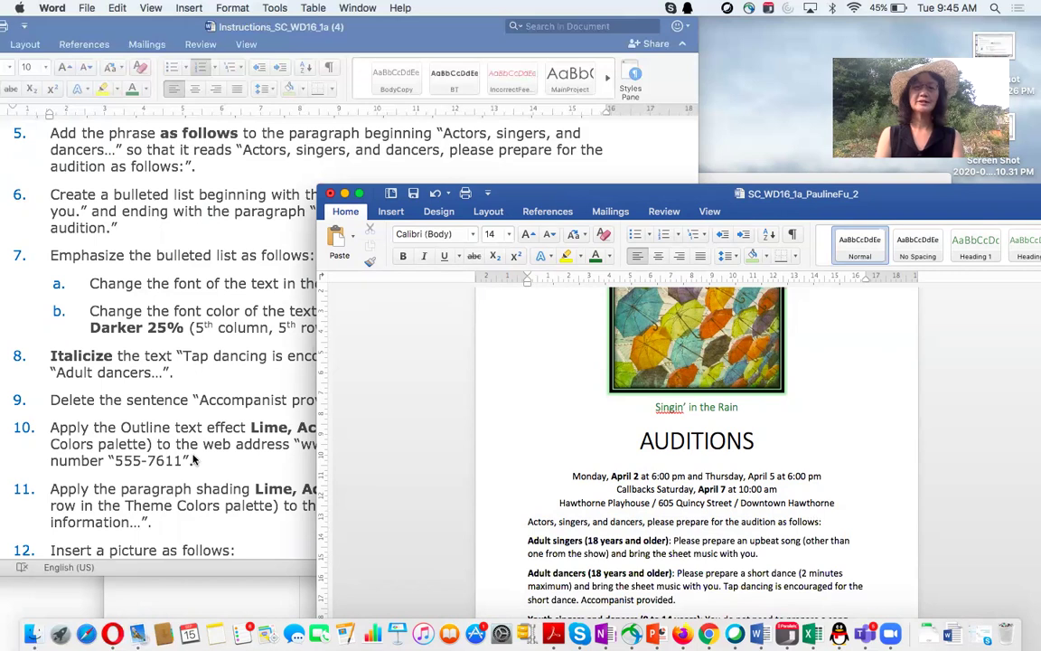
Step: Format the three paragraphs from "Adult singers" through "Youth singers and dancers" as a bulleted list
scroll(192, 460, down, 3)
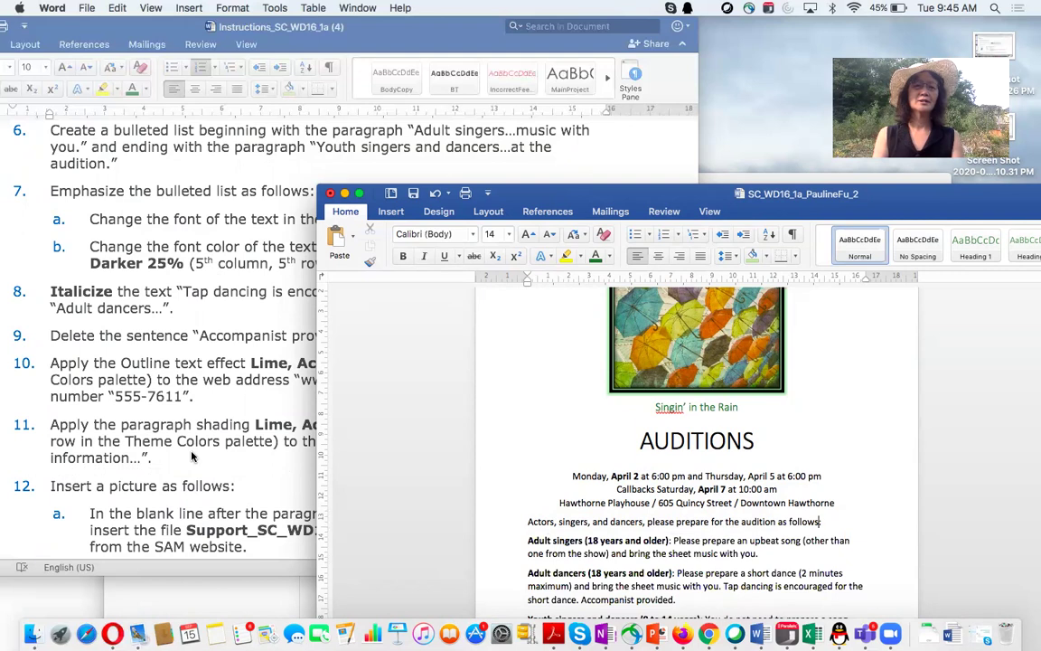
scroll(622, 547, down, 1)
drag(527, 534, 761, 548)
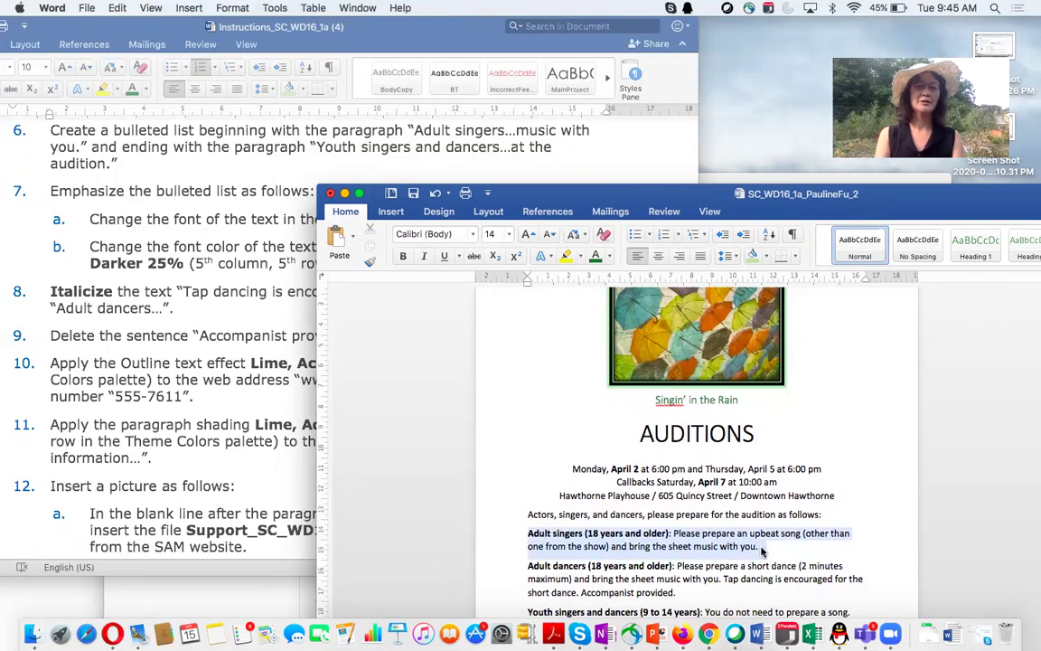
scroll(755, 556, down, 2)
scroll(756, 560, down, 2)
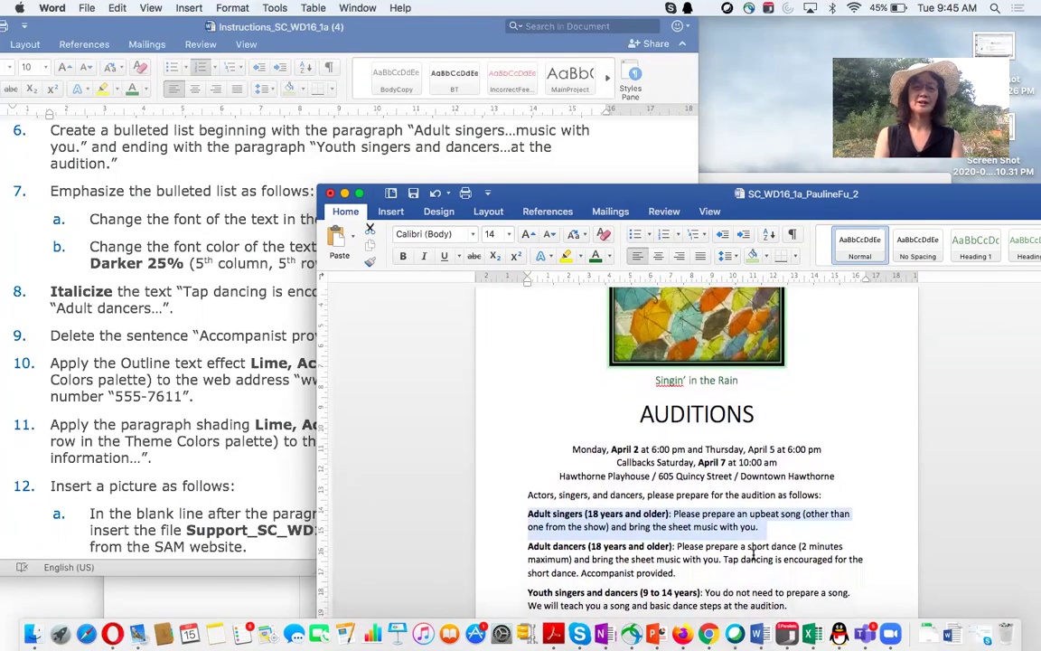
drag(526, 585, 731, 592)
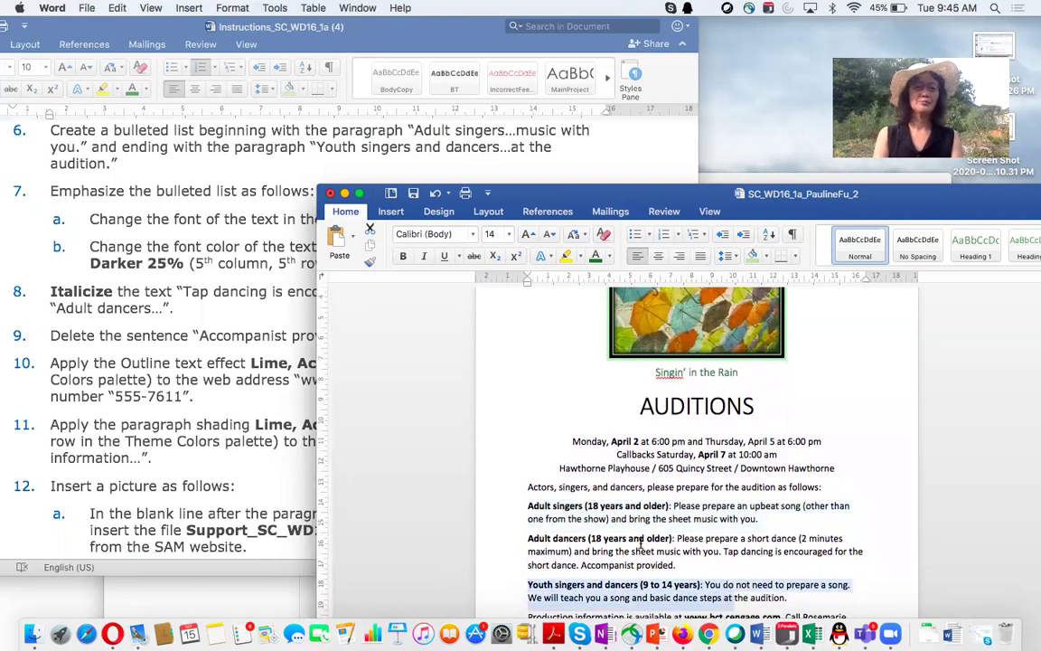
scroll(641, 540, down, 3)
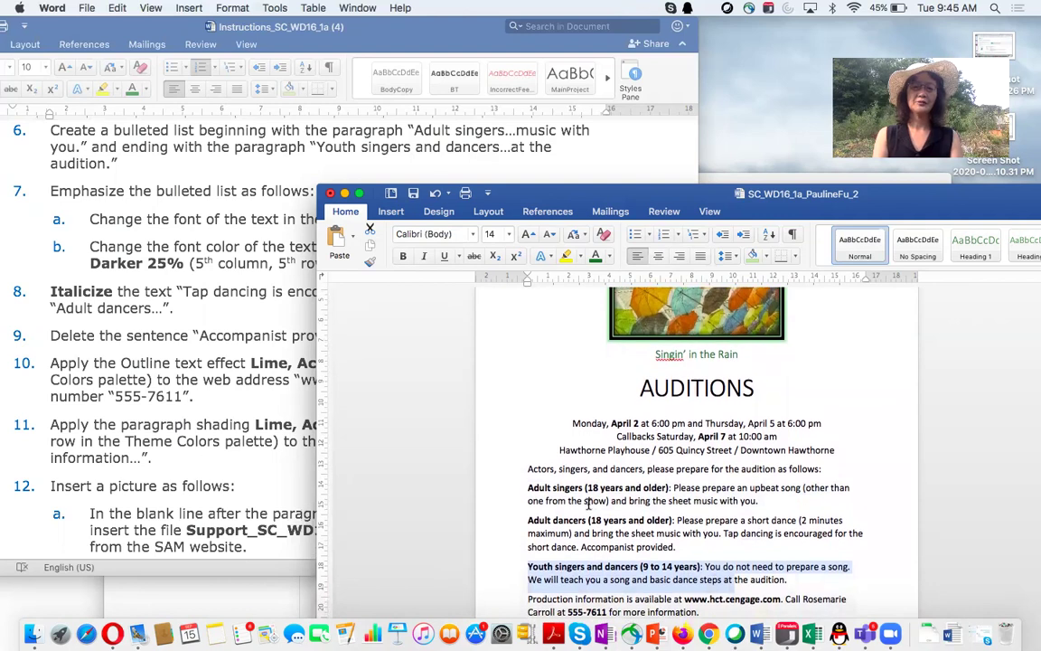
drag(528, 488, 792, 580)
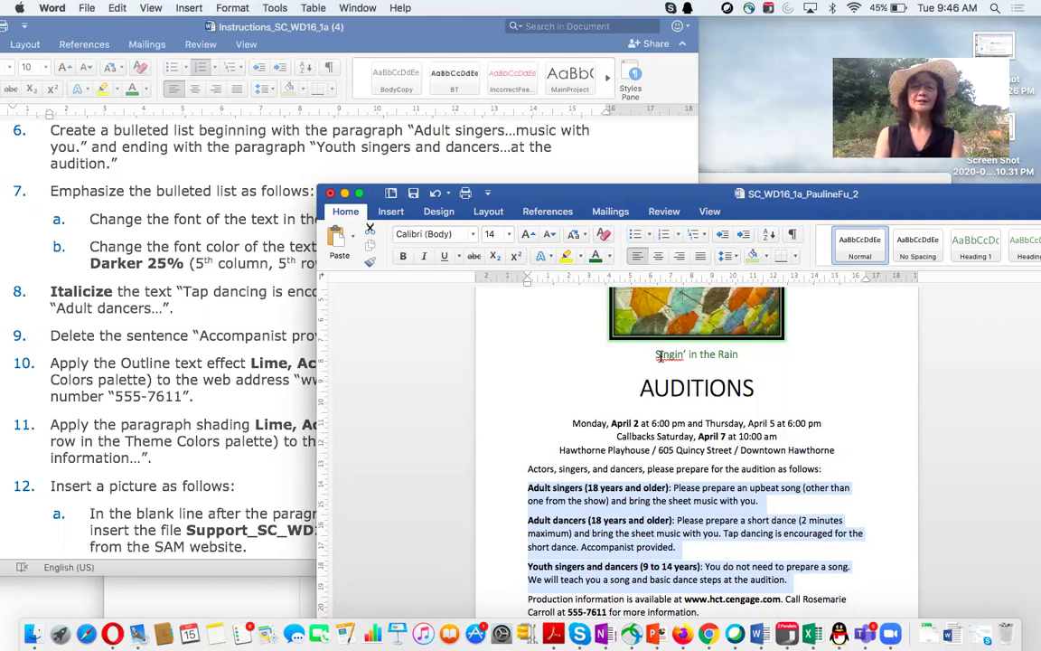
click(637, 235)
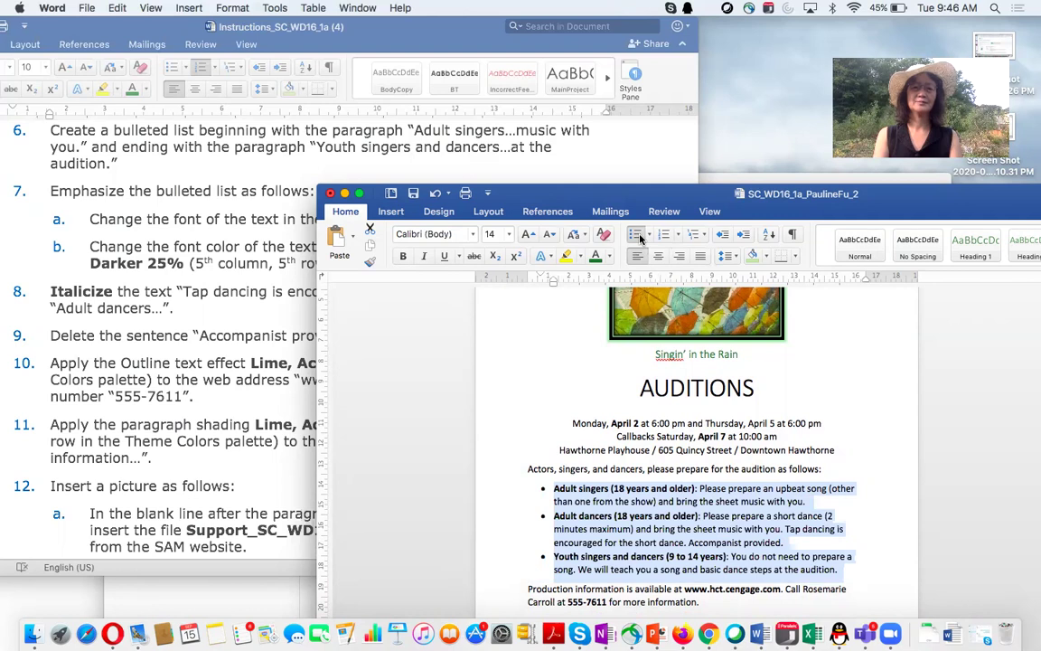
scroll(193, 387, down, 3)
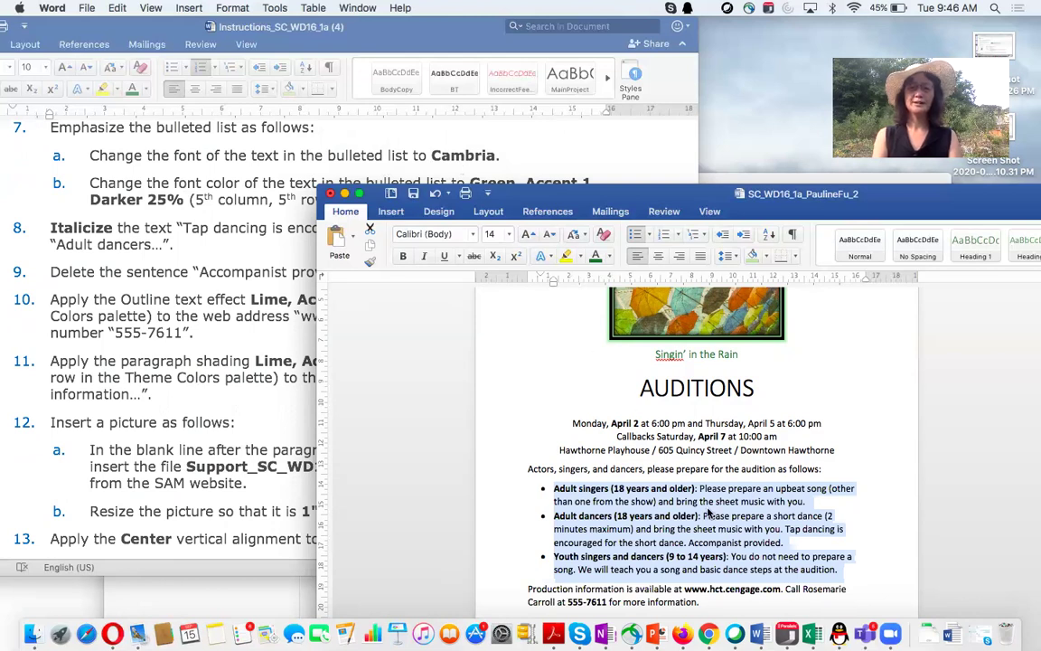
Step: Set the bulleted list's font to Cambria and its font color to Green, Accent 1, Darker 25%
click(474, 235)
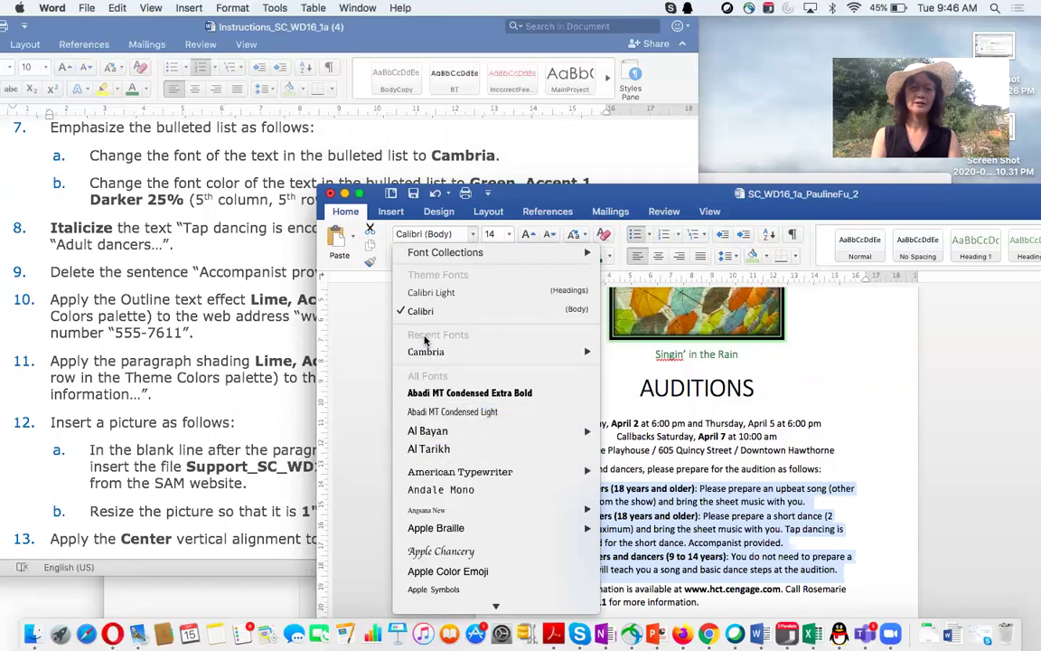
mouse_move(425, 355)
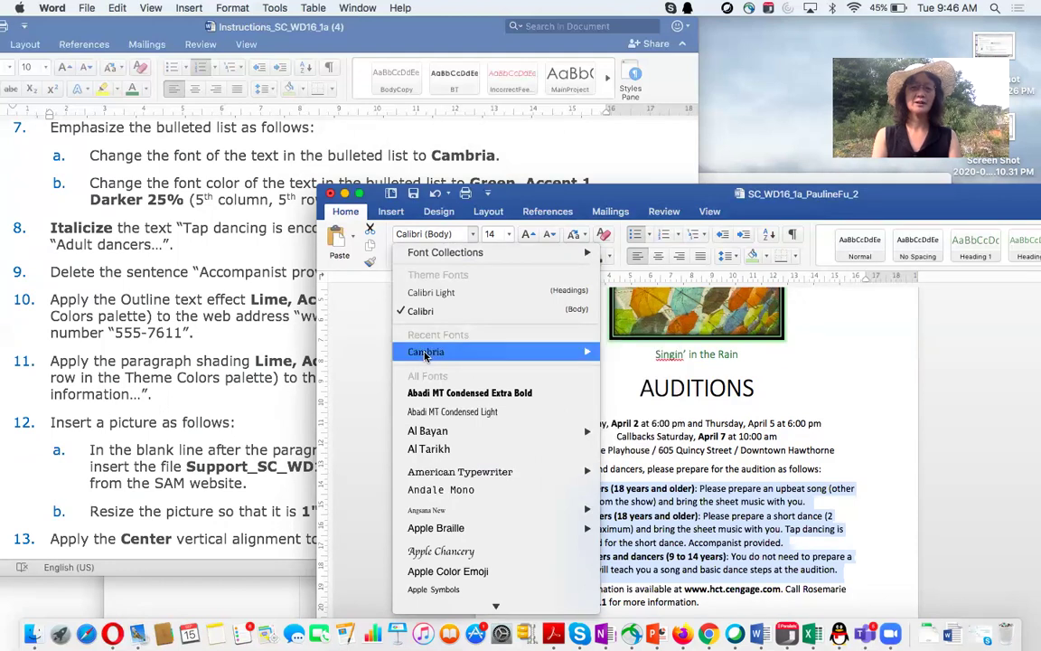
click(425, 353)
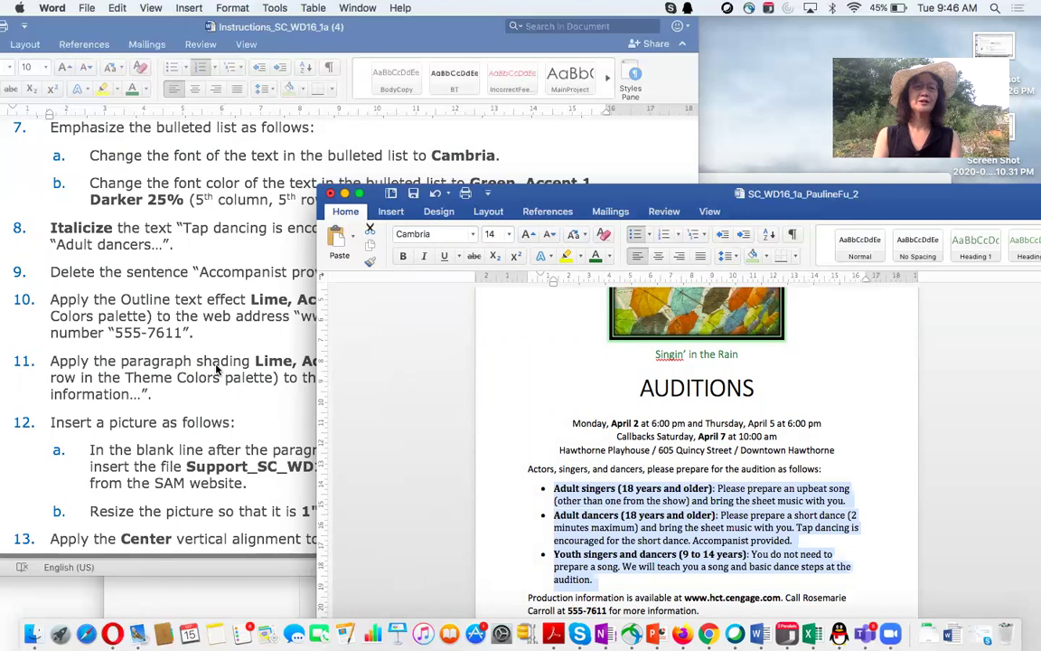
scroll(217, 369, down, 3)
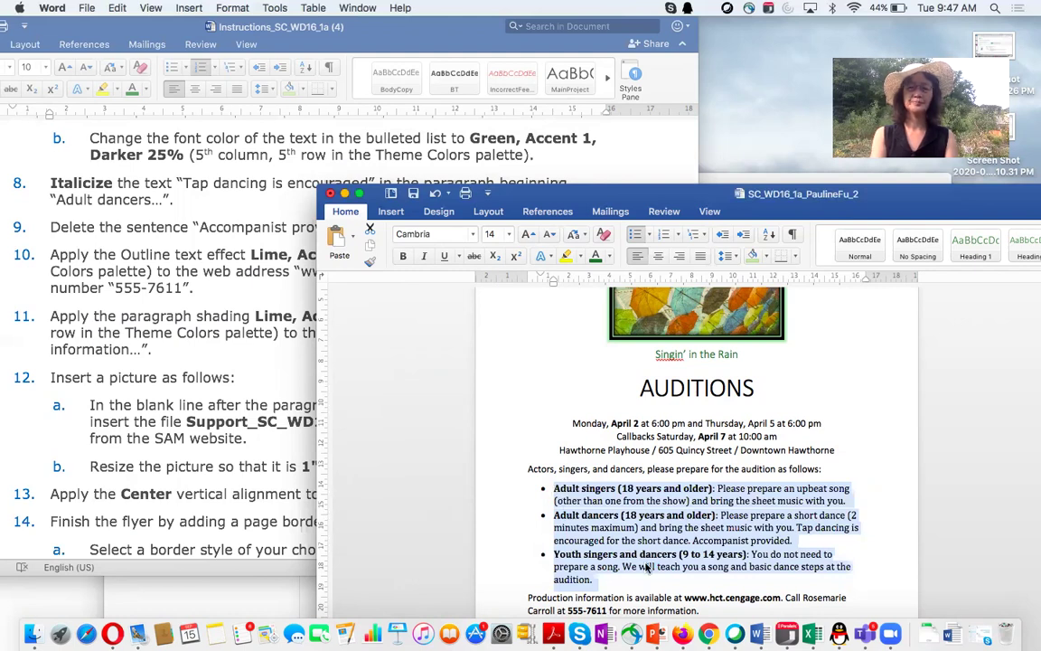
click(609, 257)
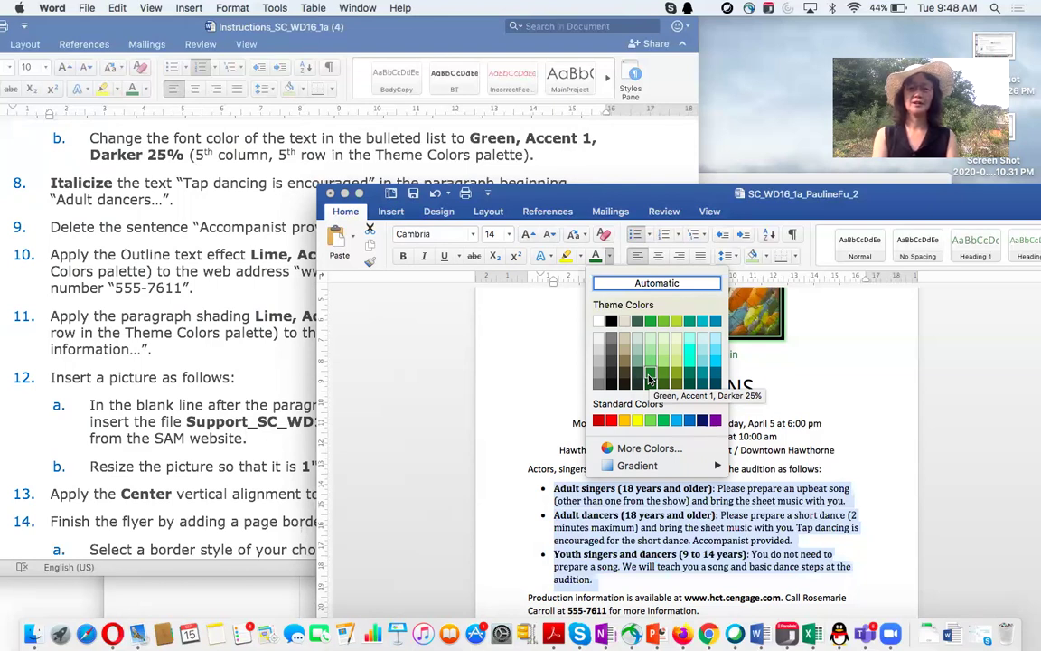
click(649, 379)
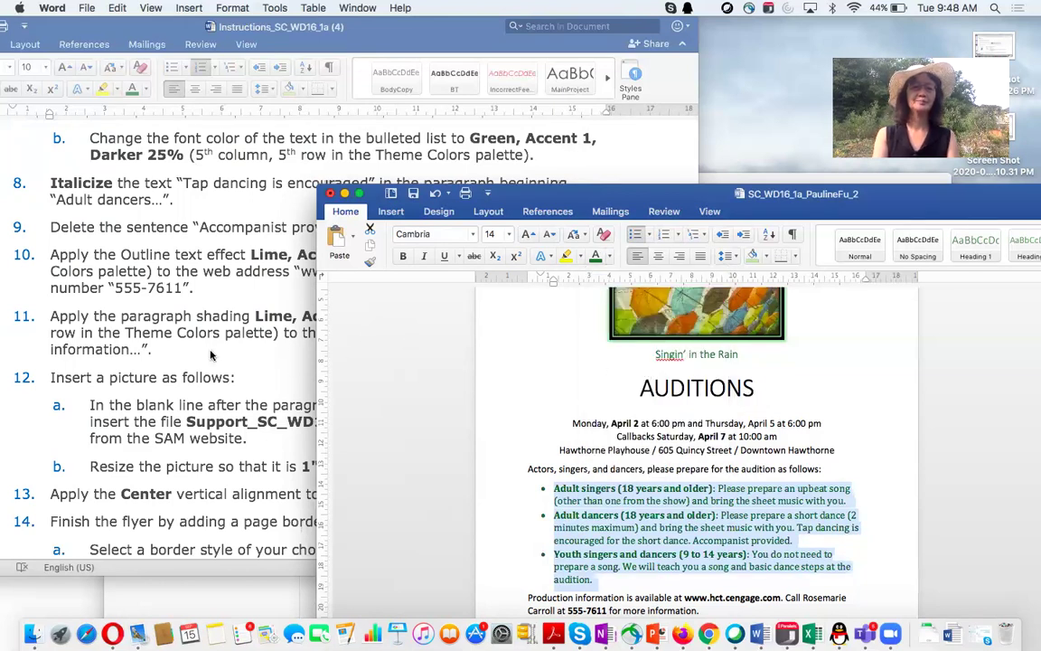
Step: Italicize the text "Tap dancing is encouraged" in the "Adult dancers" bullet
scroll(211, 354, down, 2)
scroll(211, 355, down, 2)
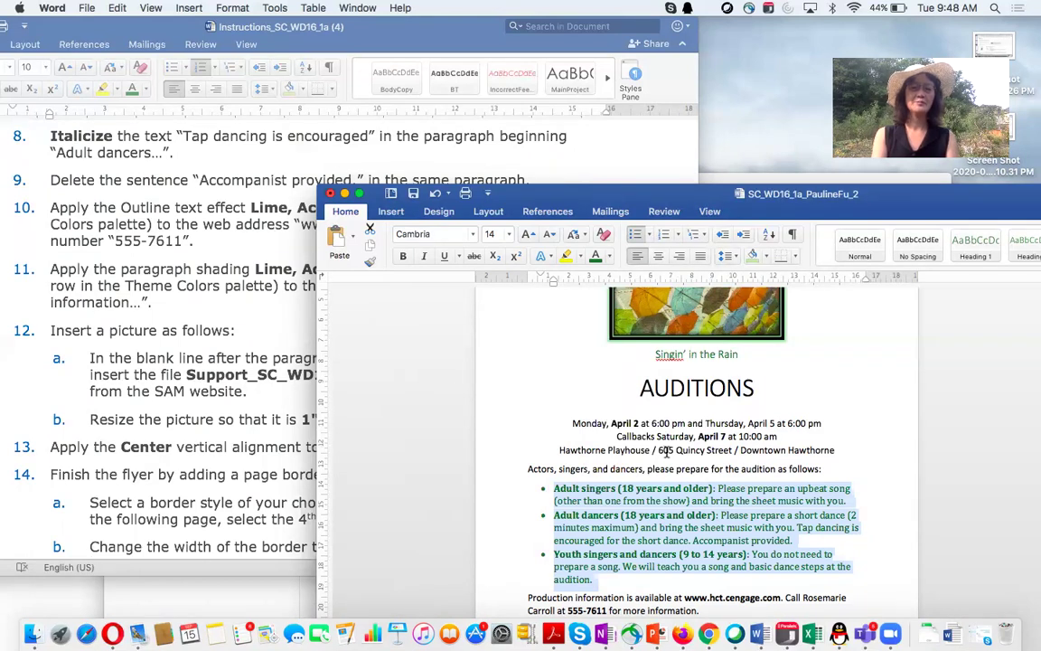
scroll(714, 507, down, 1)
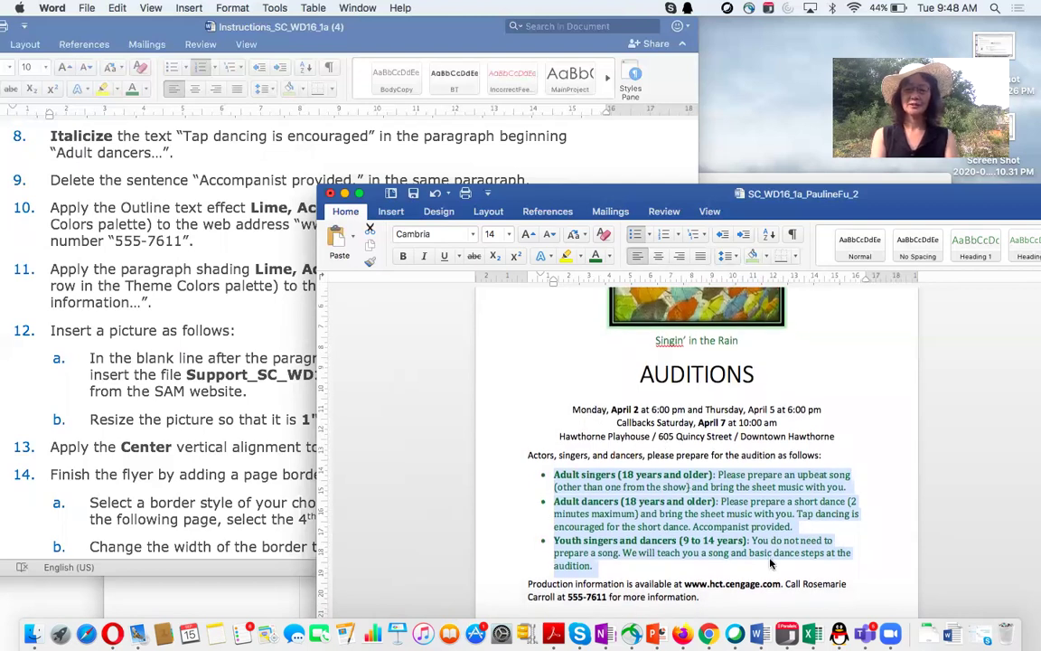
drag(797, 513, 689, 527)
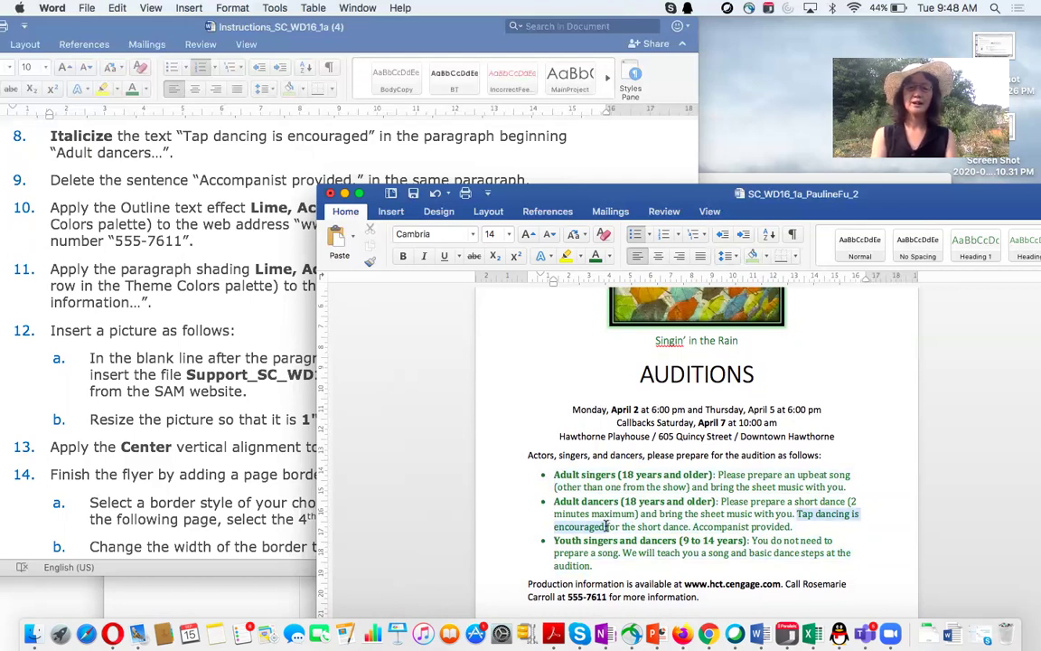
click(423, 257)
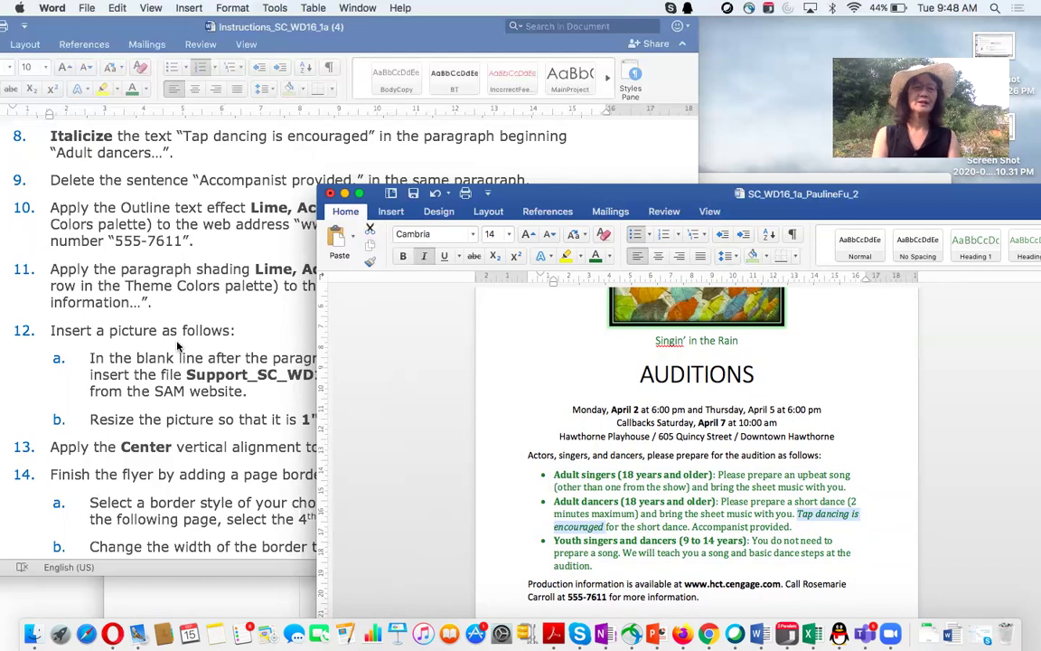
Step: Delete the sentence "Accompanist provided." from the "Adult dancers" bullet
scroll(178, 346, down, 1)
scroll(178, 346, down, 1)
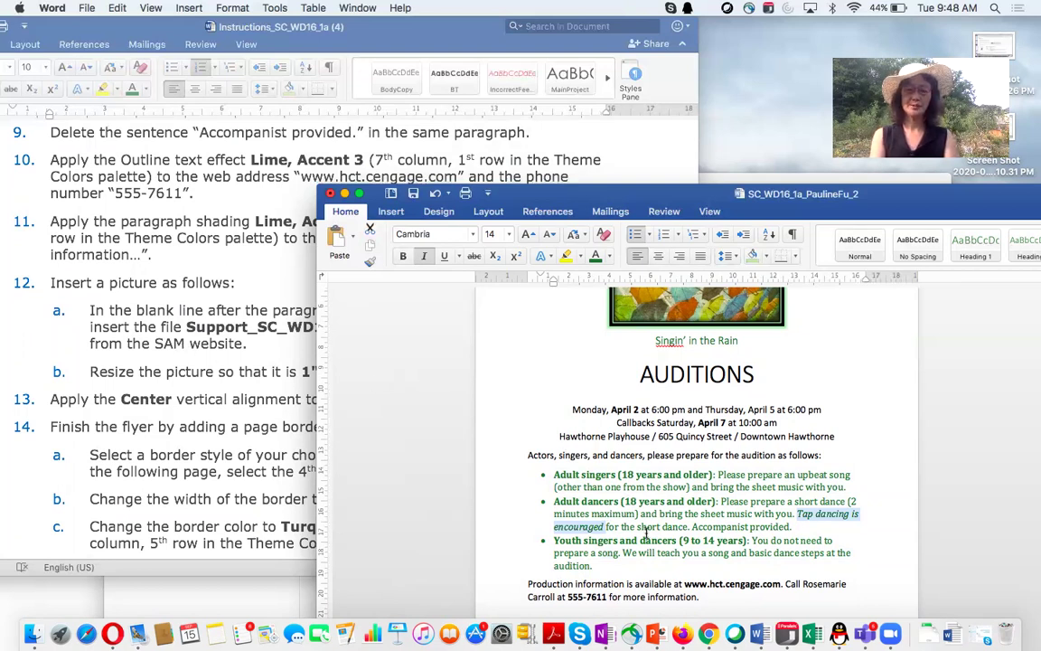
drag(693, 527, 793, 526)
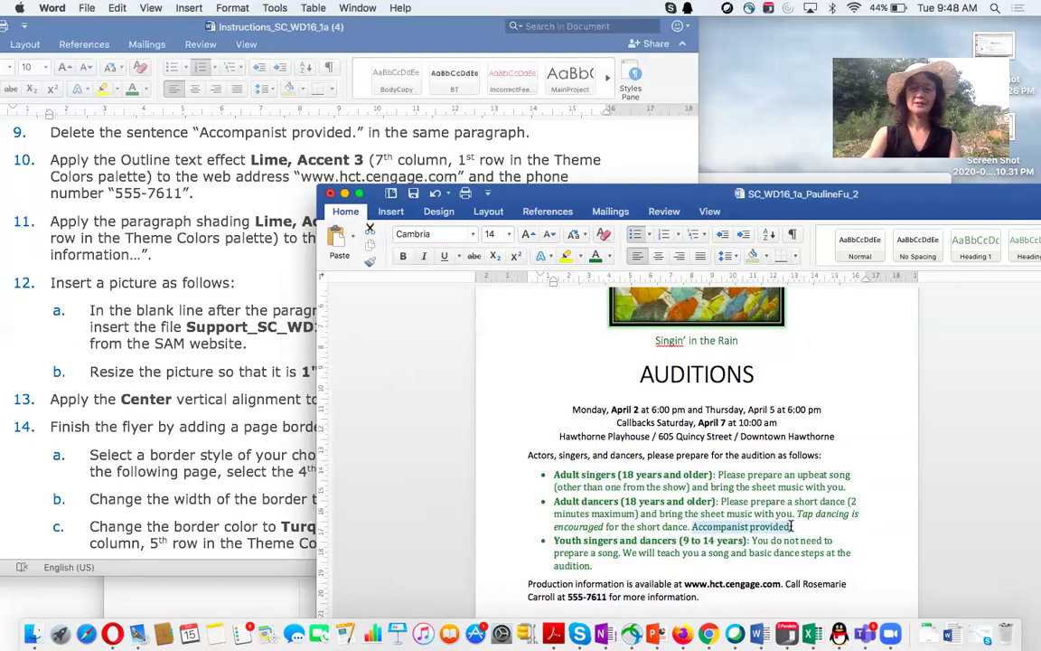
key(BackSpace)
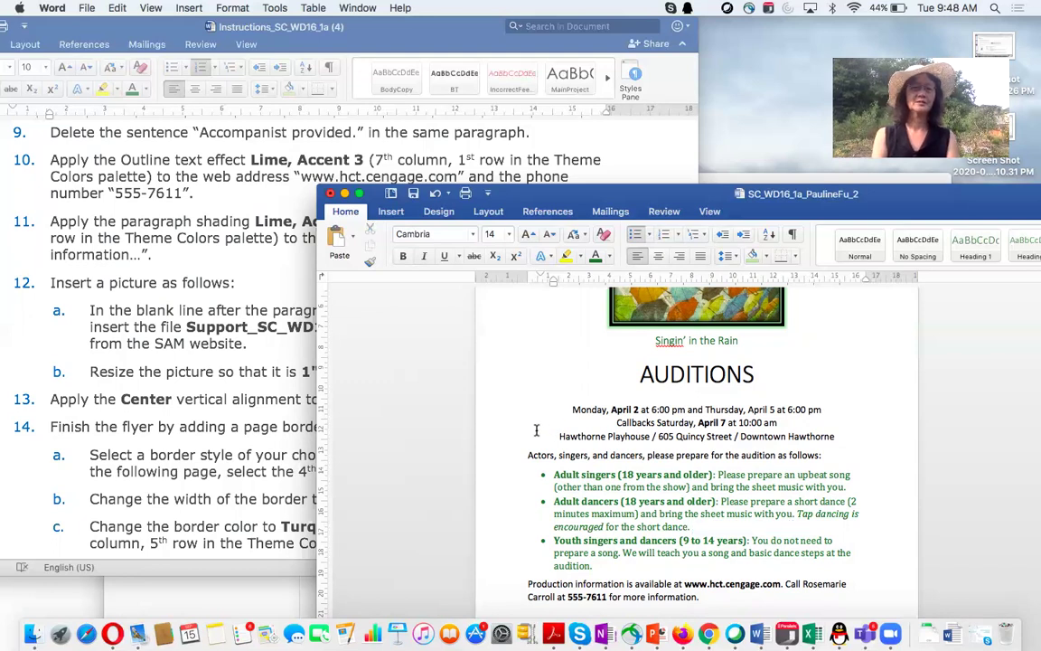
Step: Read instruction 10 about the Outline text effect and move the flyer window slightly higher on the desktop
scroll(198, 404, down, 1)
scroll(198, 404, down, 1)
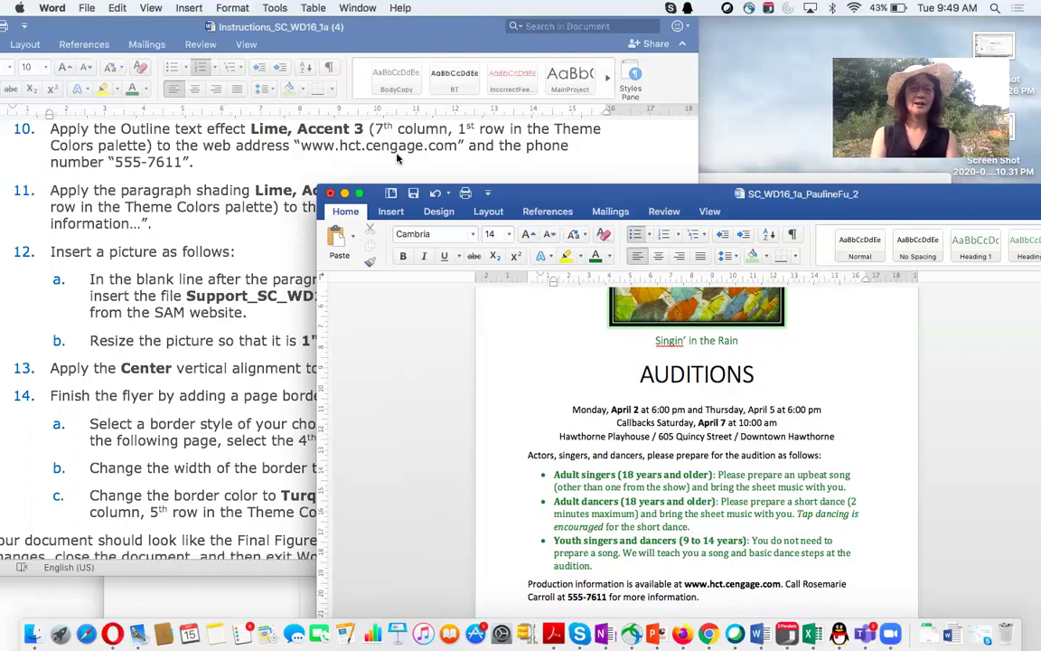
scroll(586, 381, down, 1)
scroll(589, 385, up, 1)
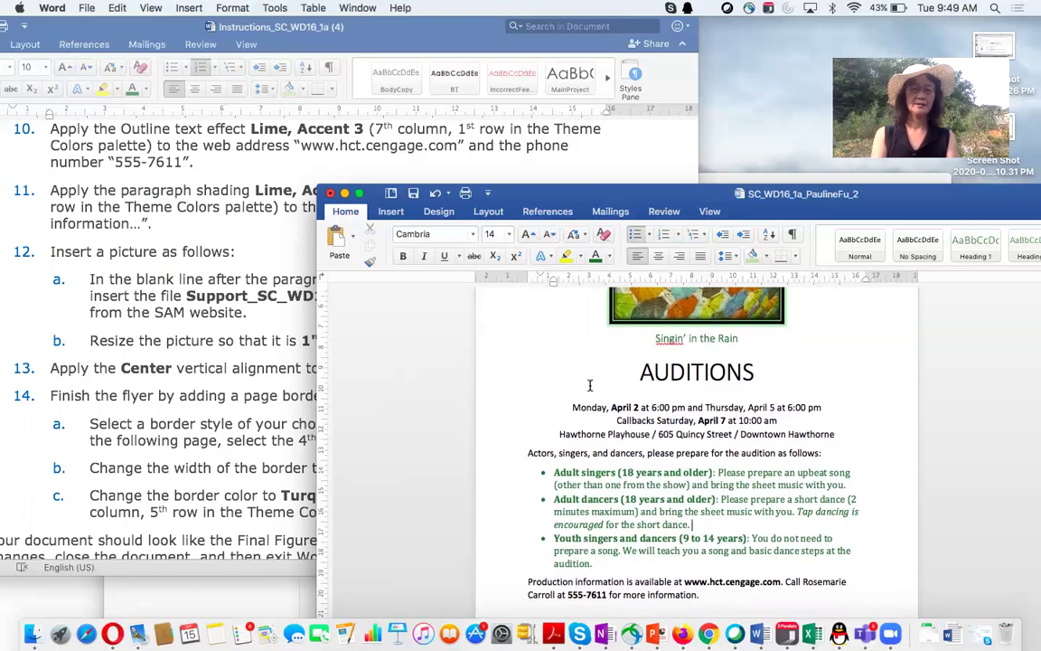
drag(635, 197, 617, 171)
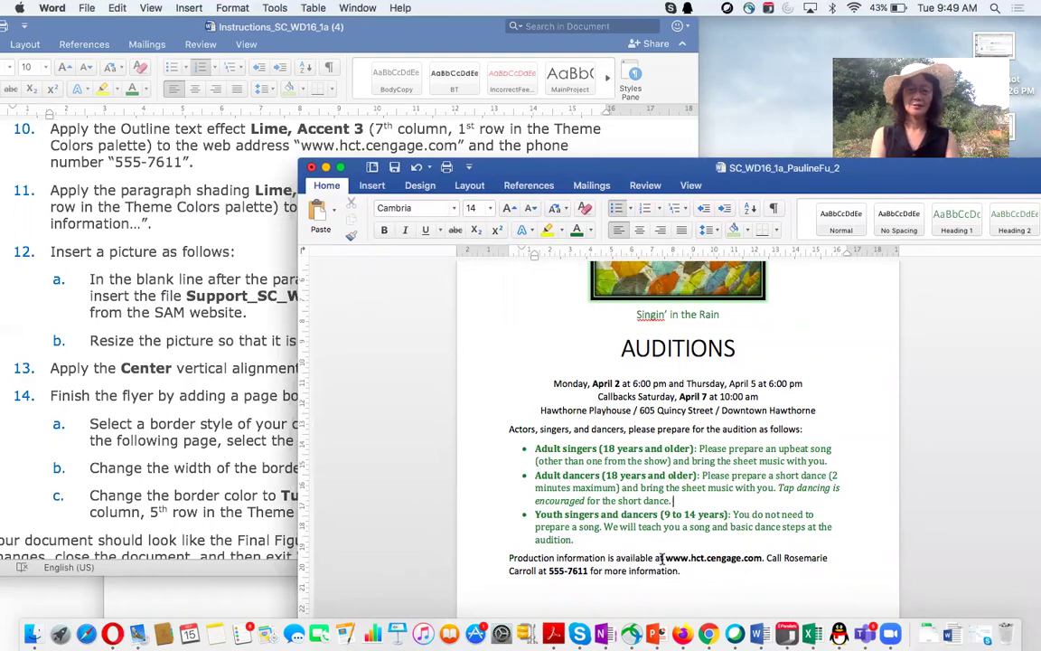
drag(659, 557, 759, 561)
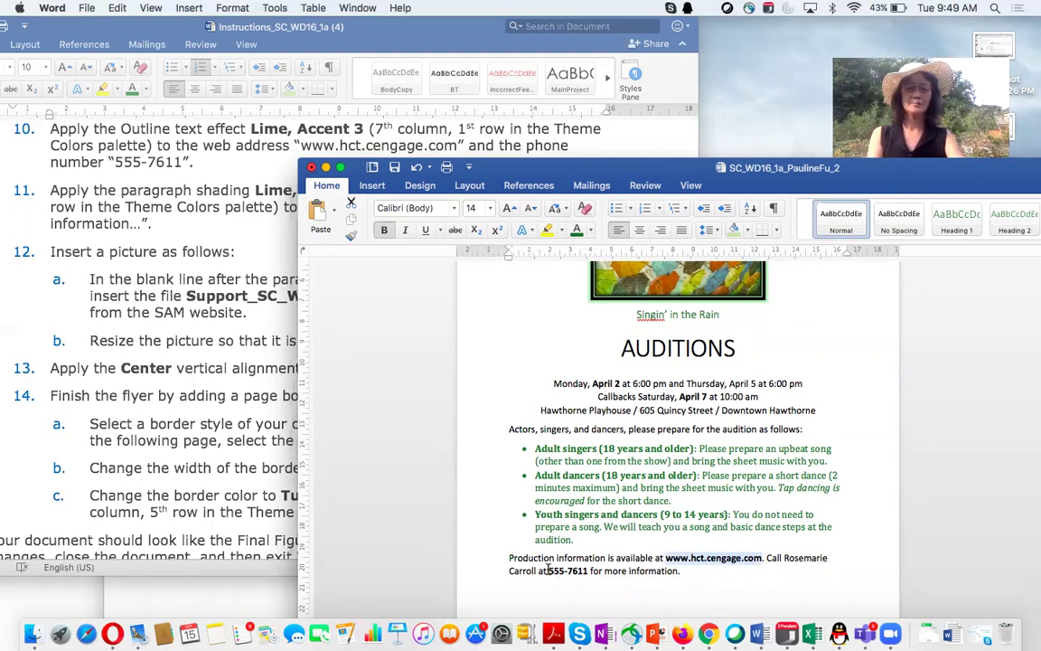
shift+click(547, 571)
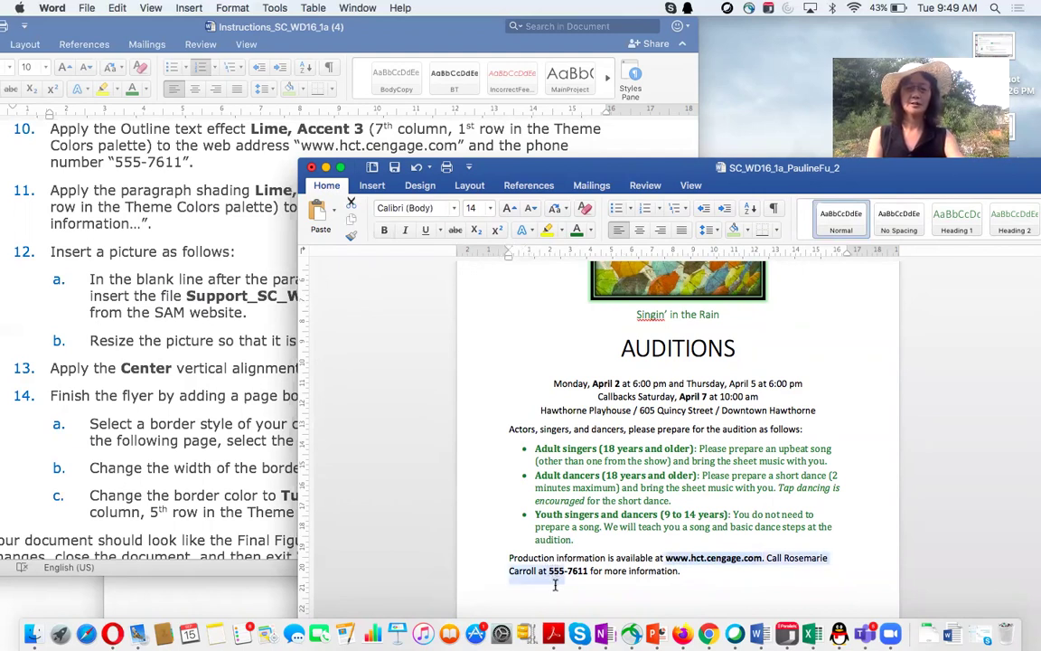
click(637, 576)
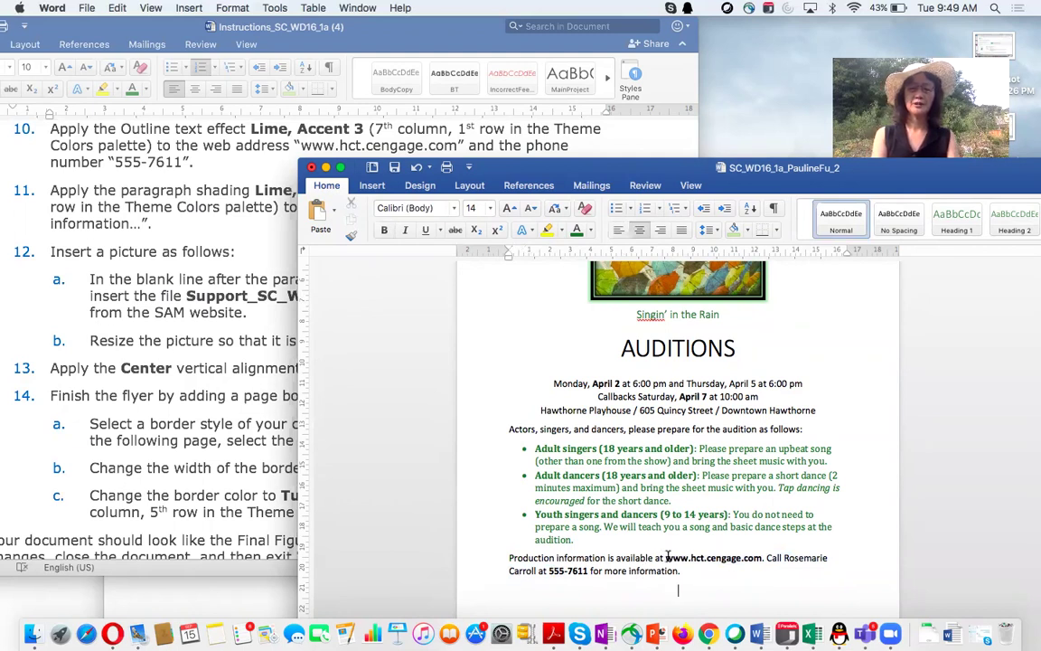
drag(666, 558, 764, 558)
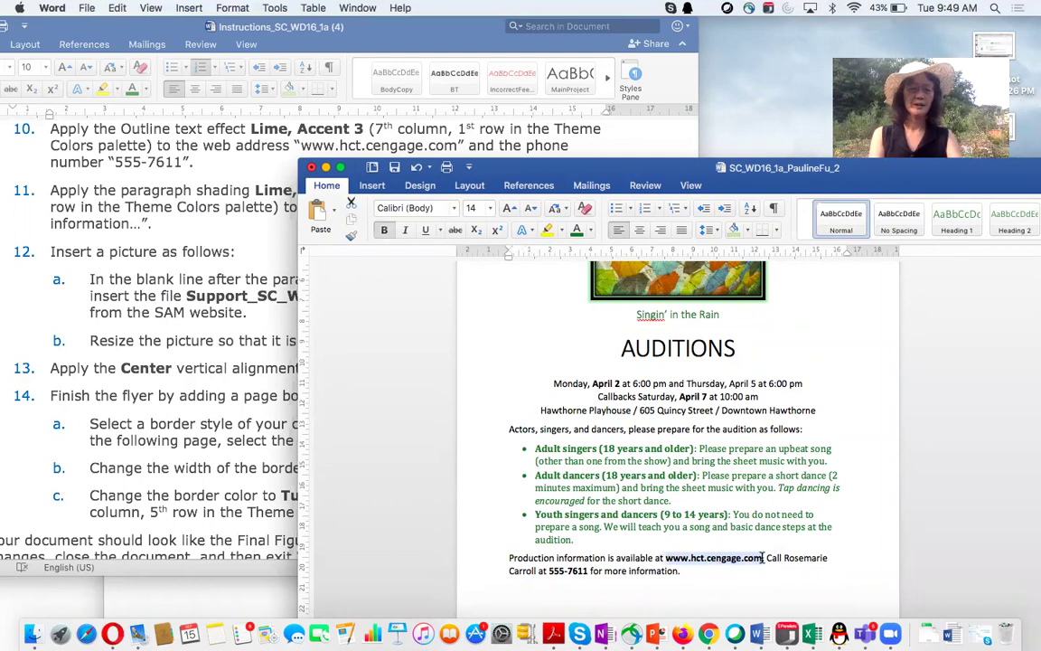
mouse_move(549, 571)
mouse_down()
mouse_move(588, 570)
mouse_move(561, 575)
mouse_up()
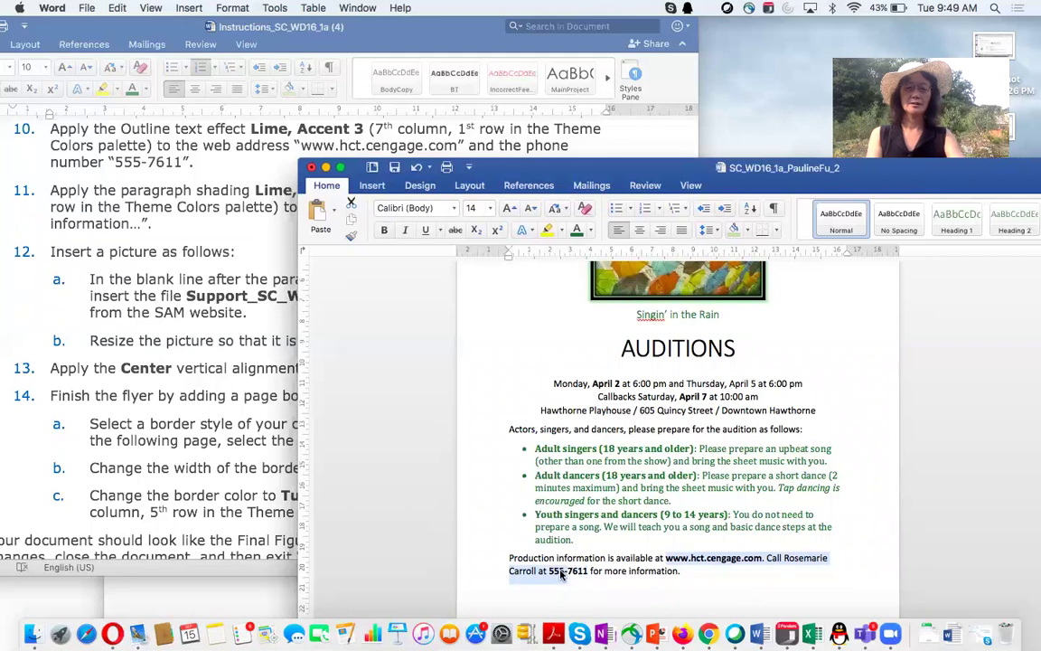
click(682, 571)
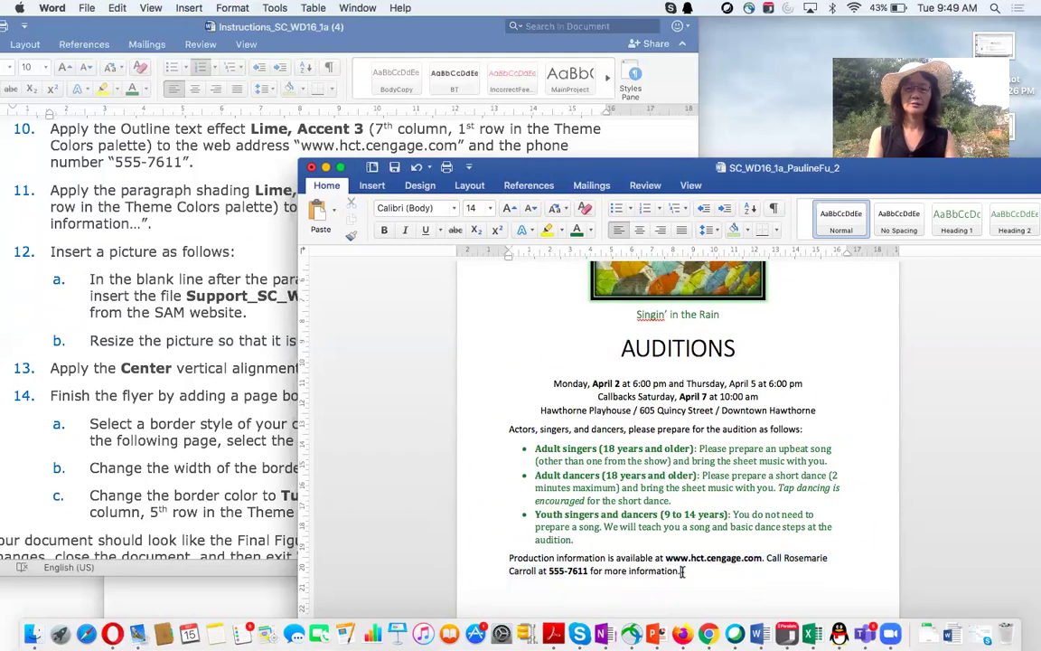
drag(666, 557, 762, 558)
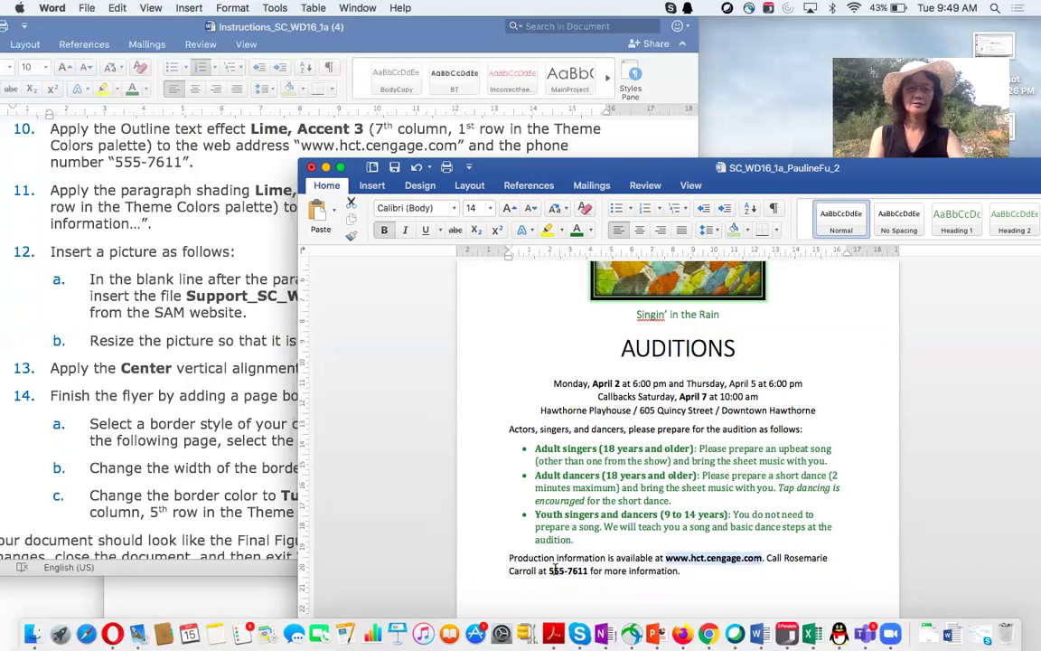
drag(553, 571, 589, 569)
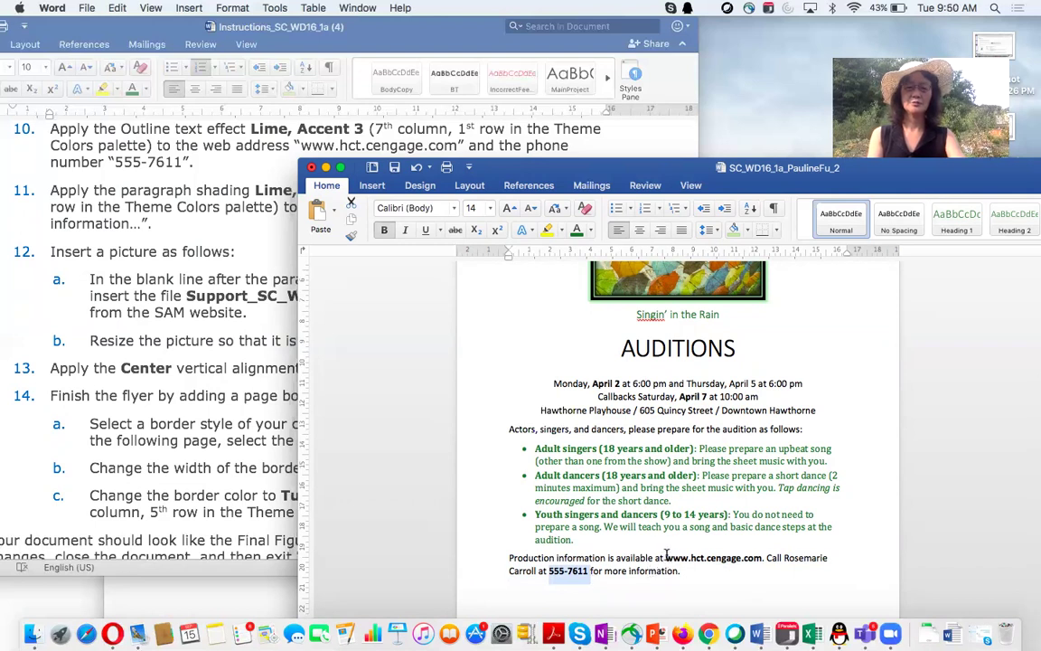
click(683, 571)
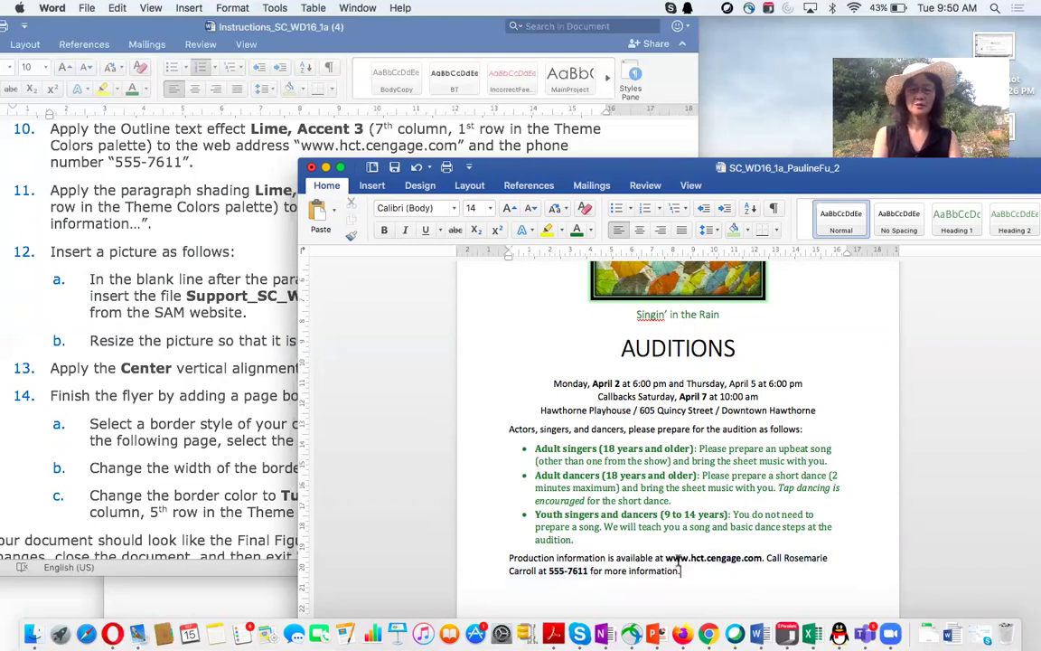
drag(677, 560, 746, 555)
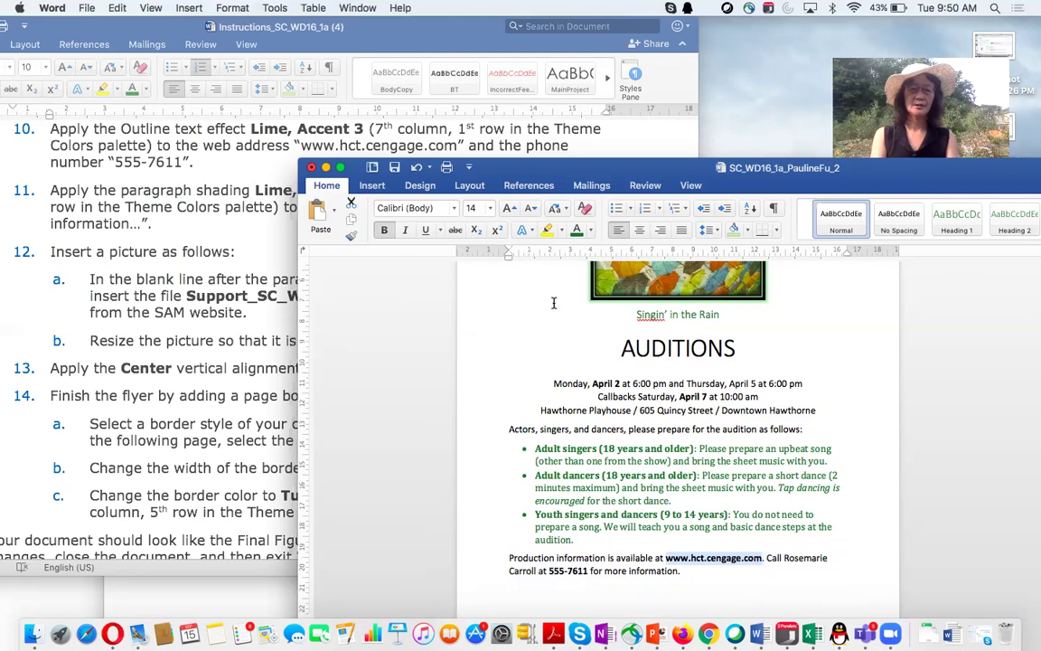
click(529, 231)
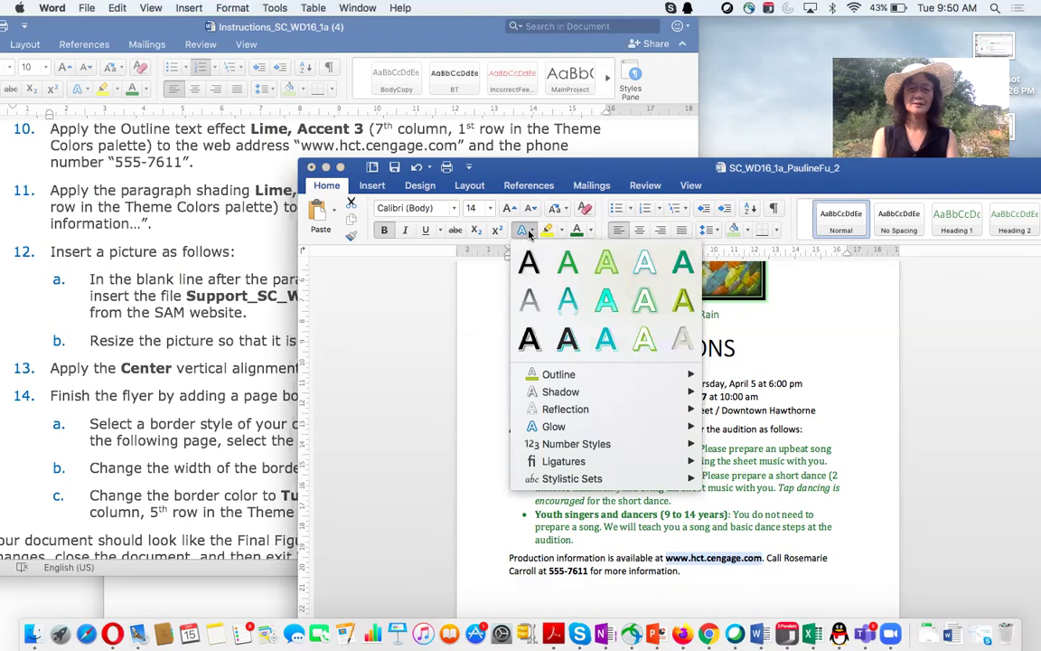
mouse_move(578, 375)
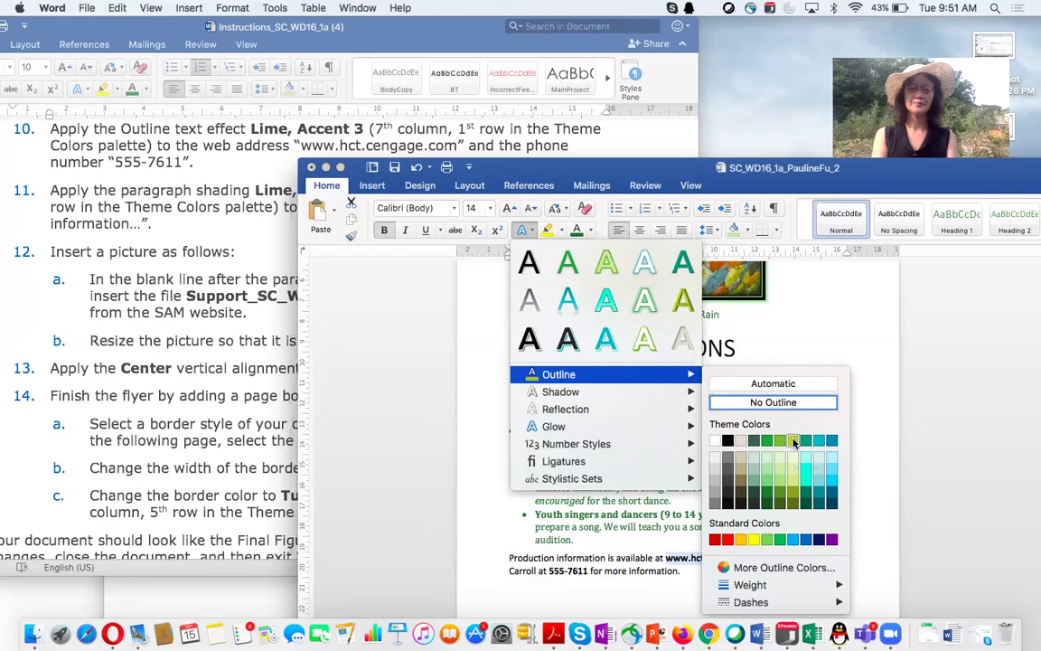
click(793, 442)
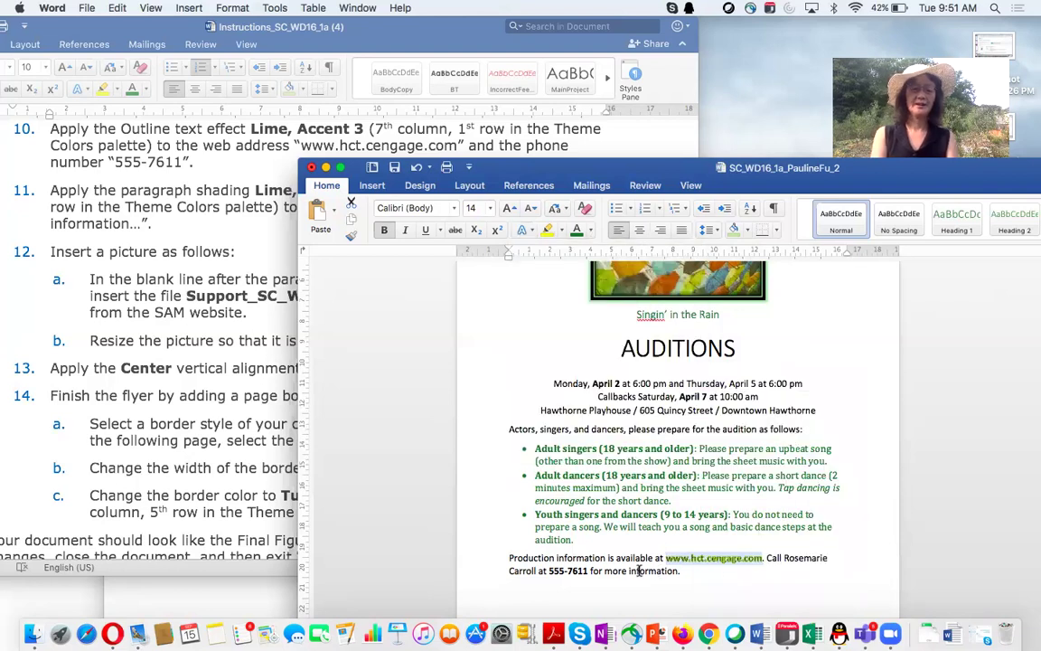
drag(550, 571, 589, 568)
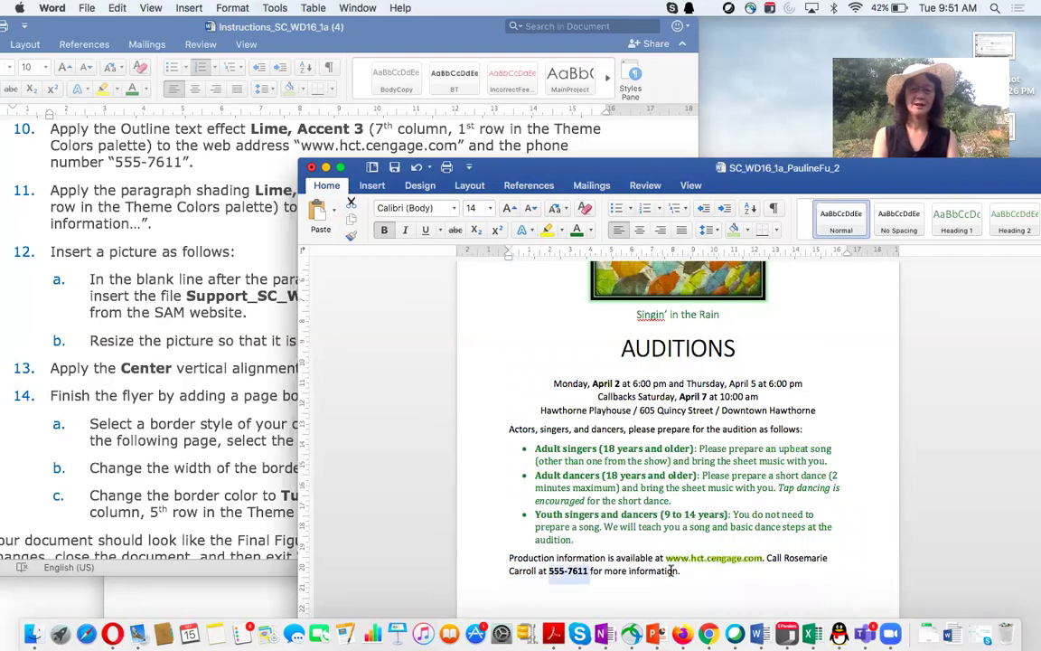
click(530, 231)
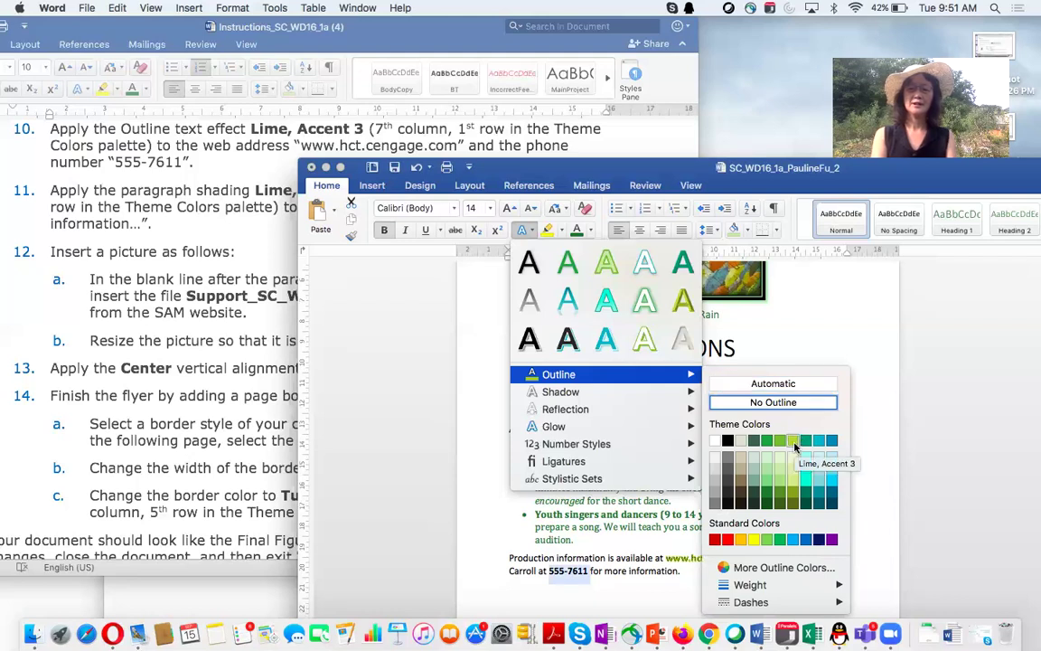
click(794, 442)
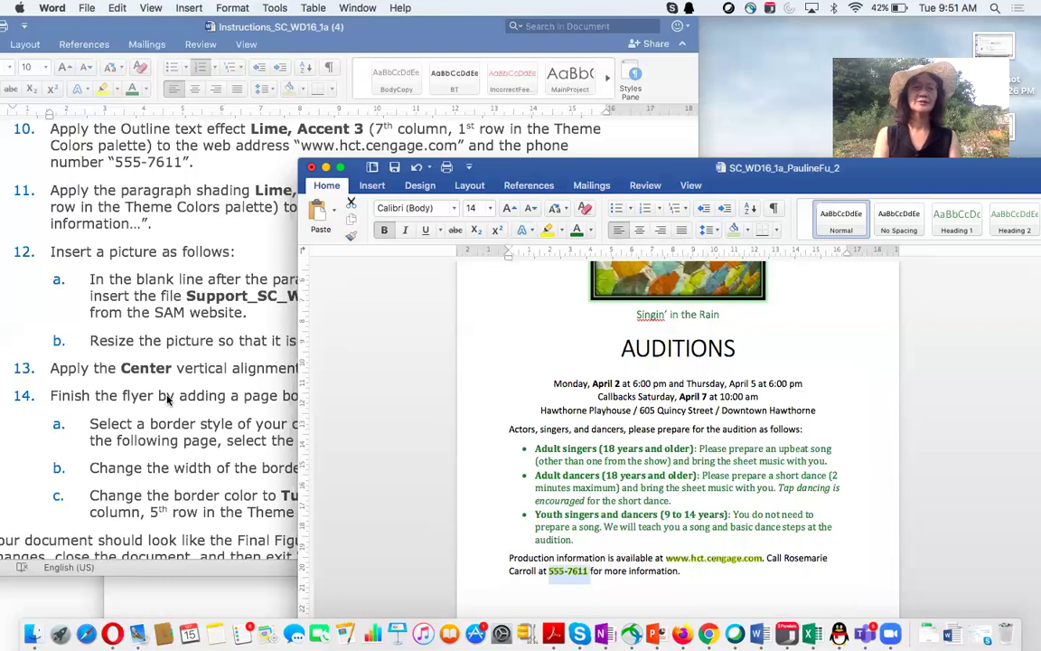
Step: Apply the paragraph shading Lime, Accent 2, Lighter 60% to the entire "Production information" paragraph
scroll(167, 399, down, 3)
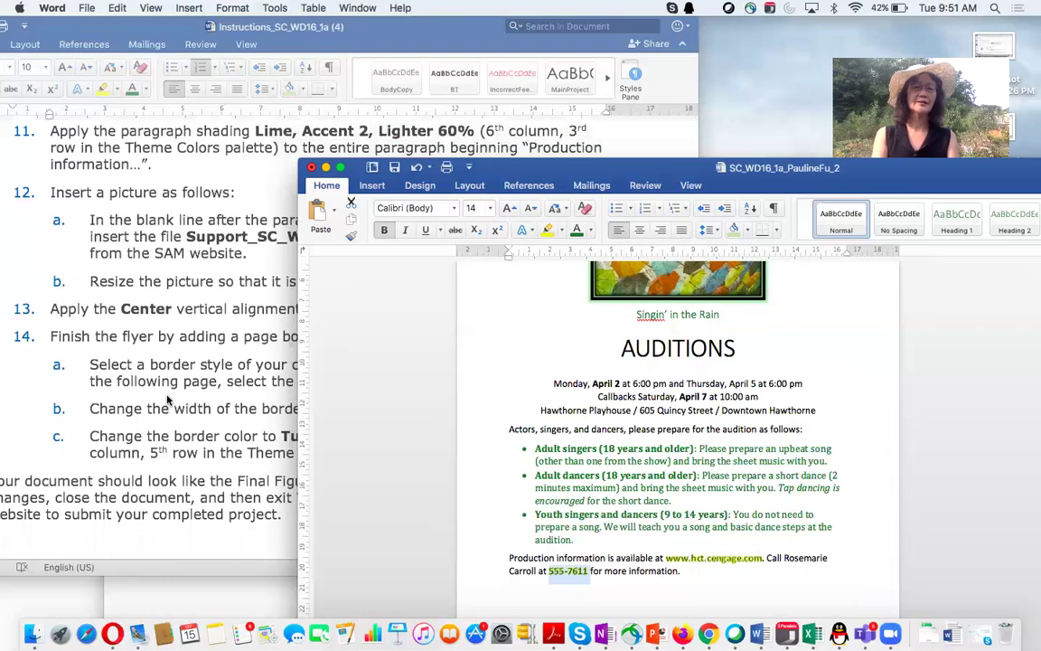
scroll(167, 399, down, 1)
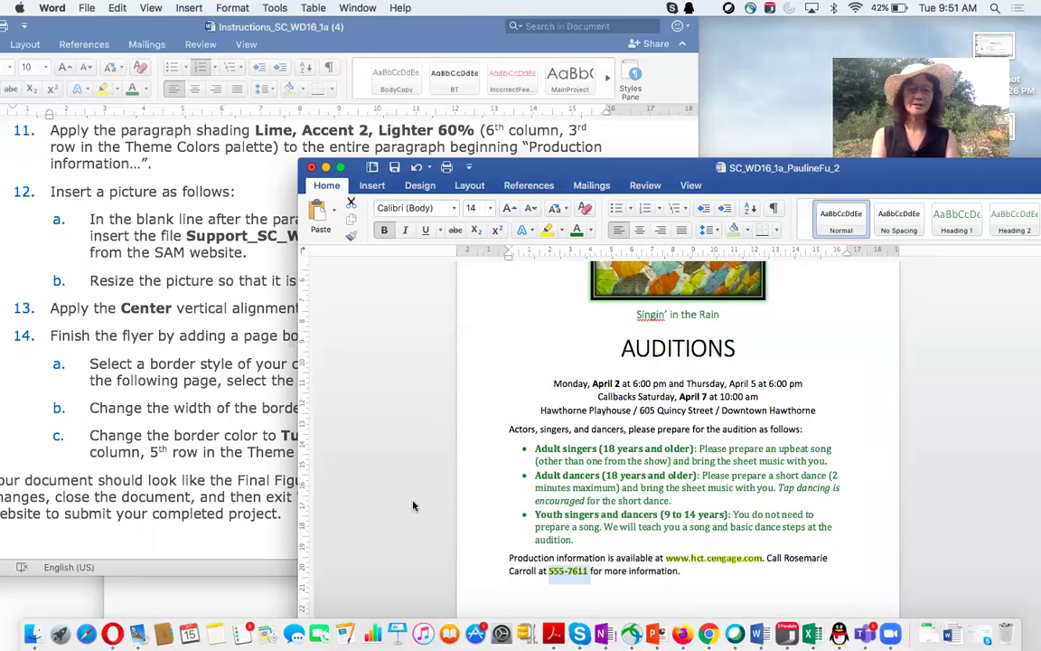
triple_click(510, 557)
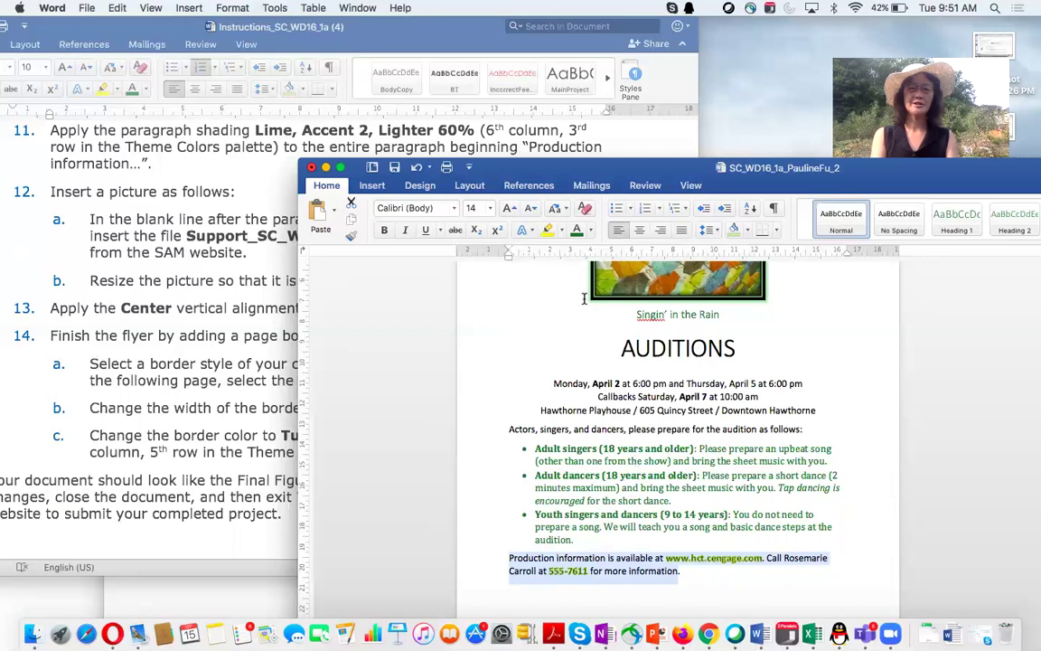
click(562, 231)
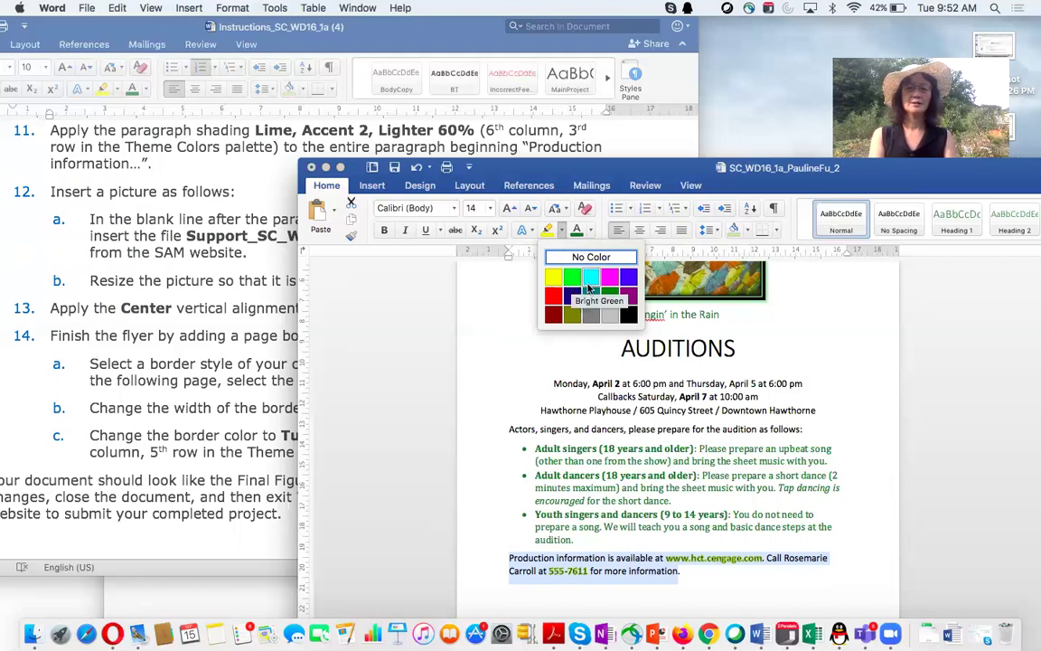
click(514, 279)
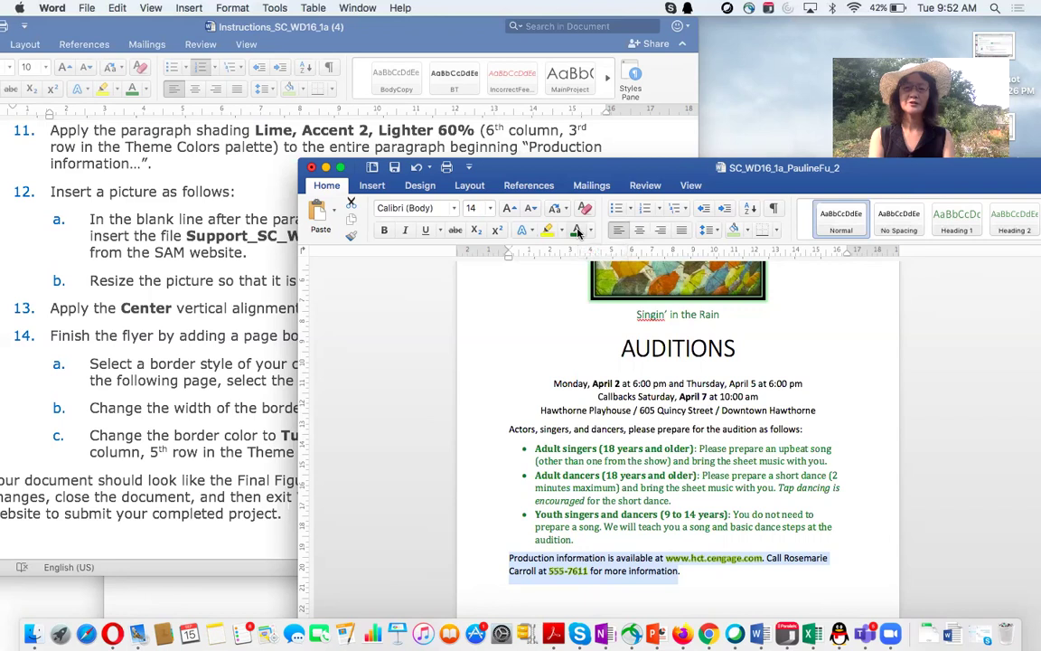
click(747, 233)
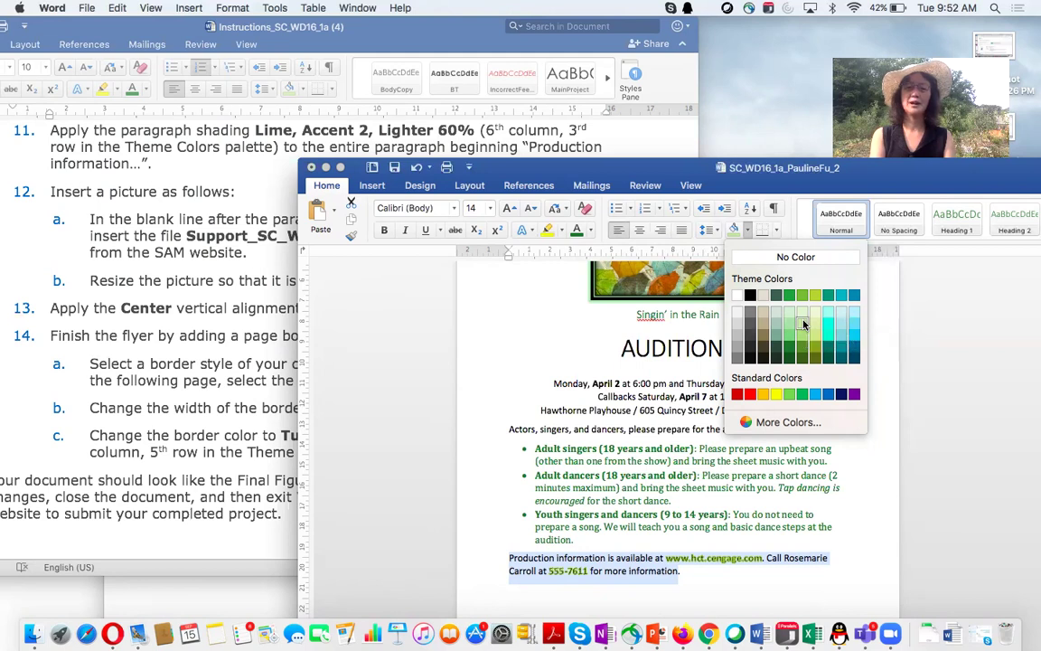
click(804, 325)
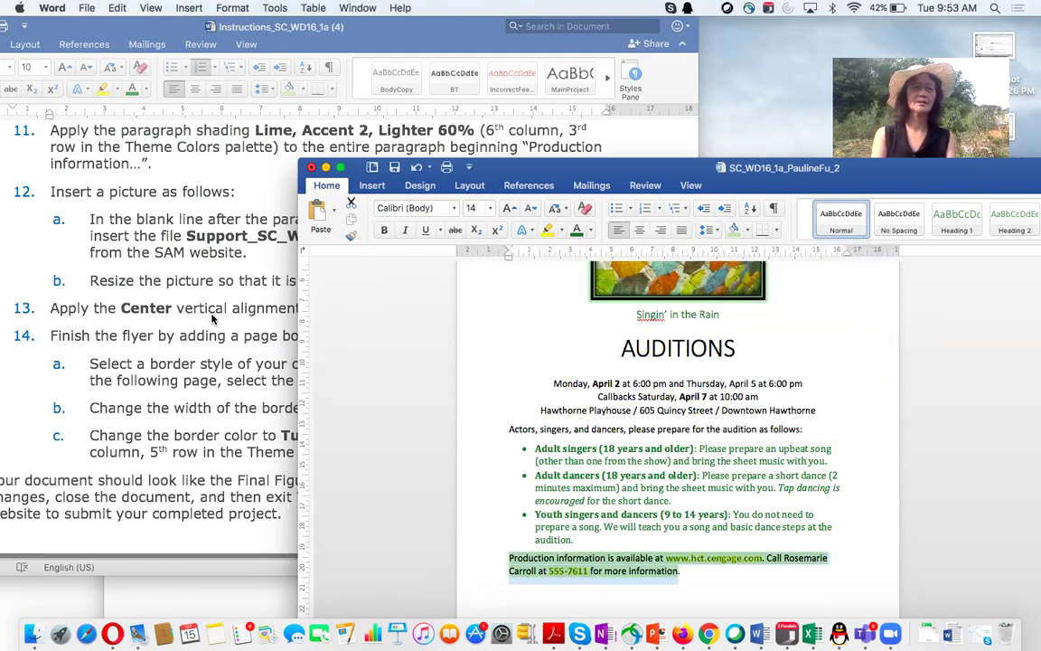
Step: Read instruction 12 about inserting the picture and place the insertion point in the blank line after the "Production information" paragraph
scroll(211, 320, down, 3)
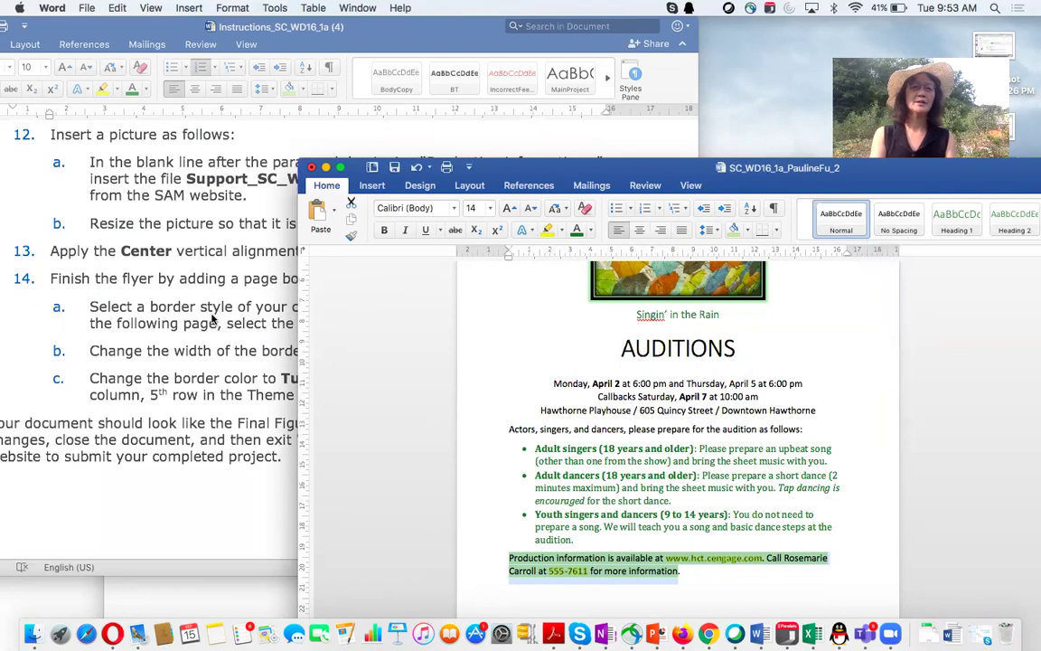
drag(537, 176, 527, 211)
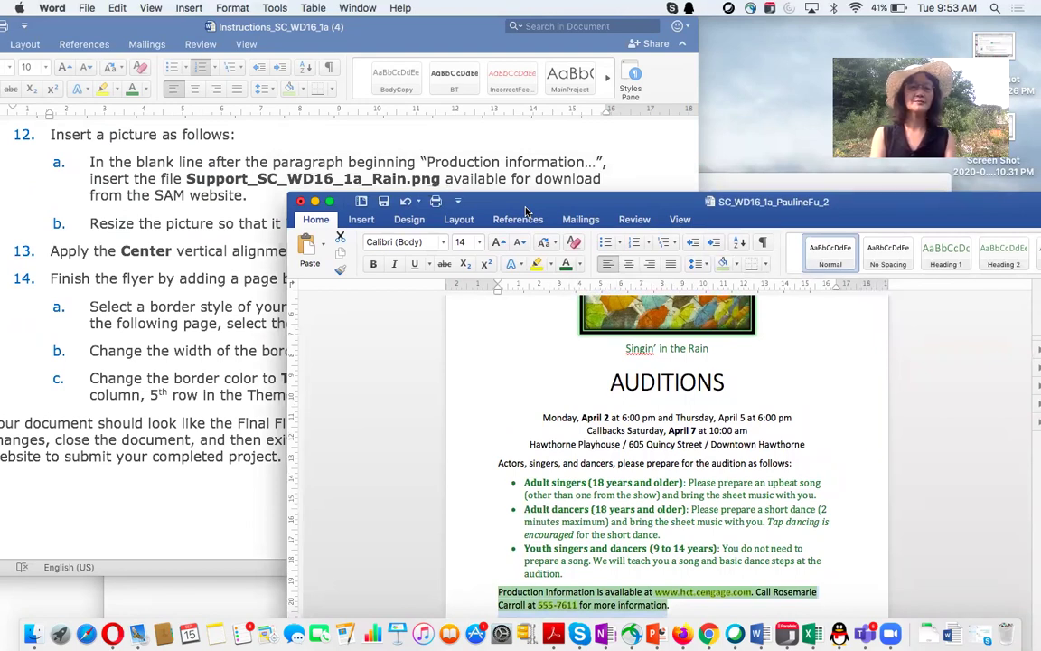
drag(526, 210, 528, 213)
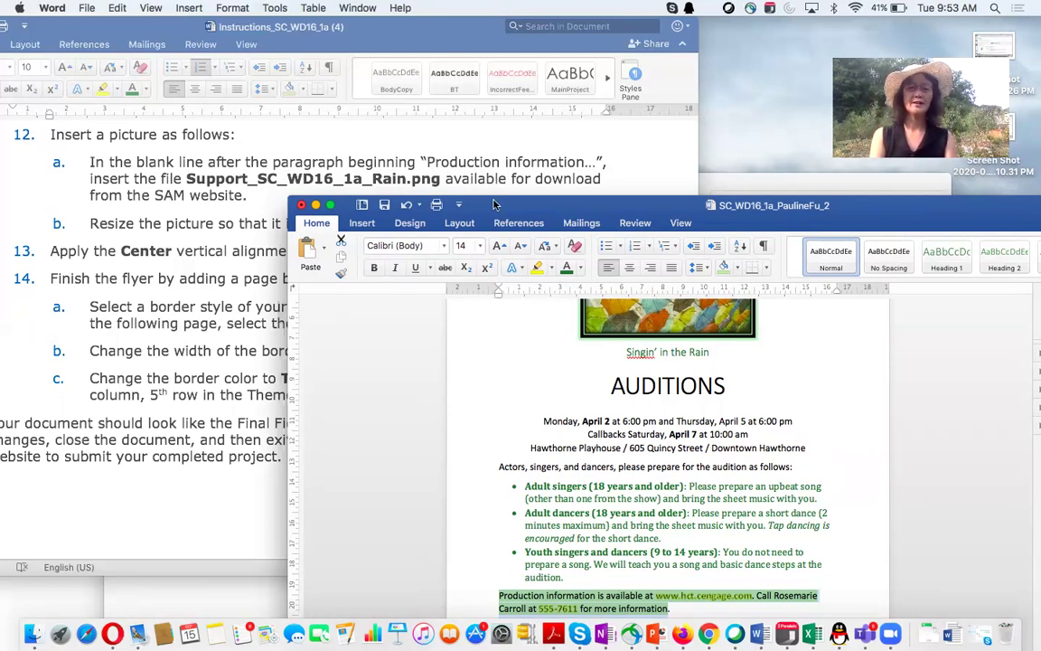
drag(502, 210, 482, 106)
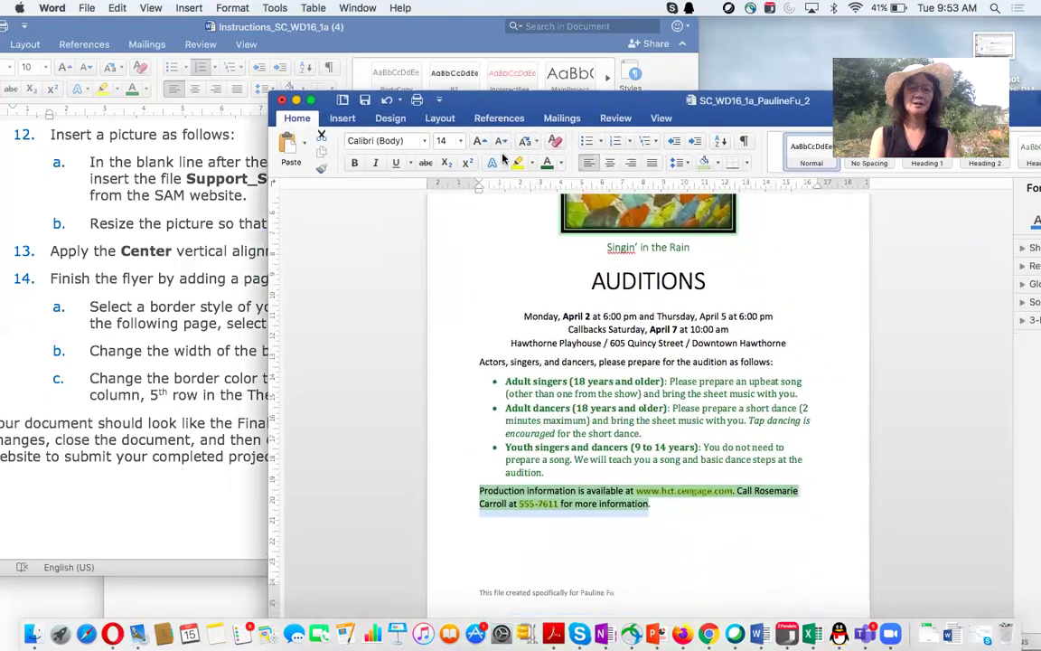
click(664, 505)
key(Return)
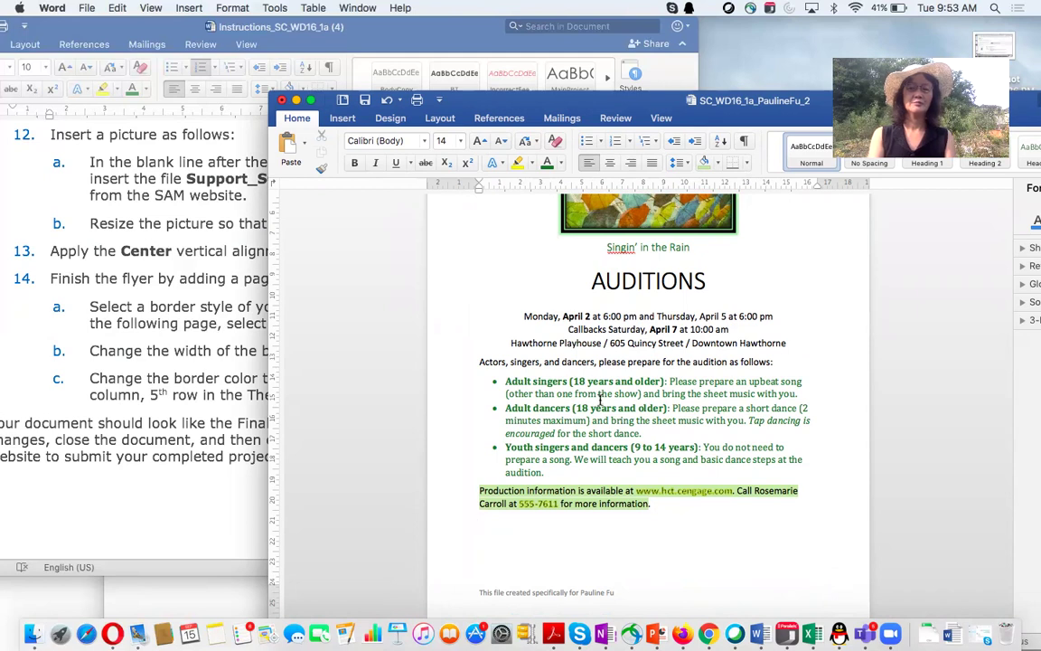
Step: Examine the Final Figure in the instructions document to see where the lamppost picture belongs, moving the flyer window out of the way
scroll(606, 403, down, 1)
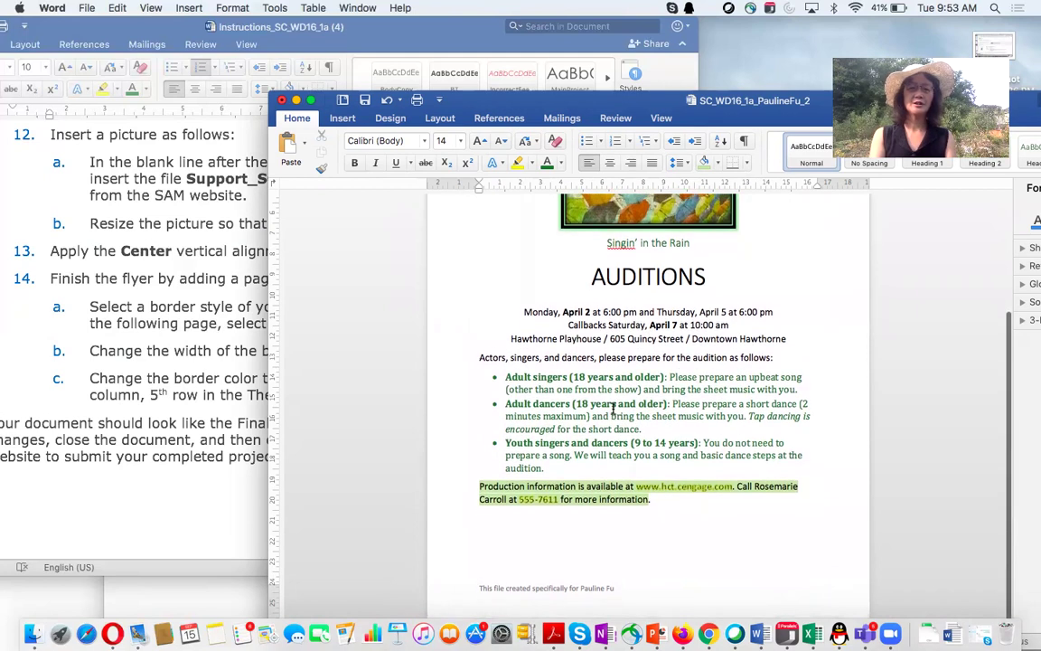
scroll(149, 304, down, 10)
scroll(149, 305, down, 12)
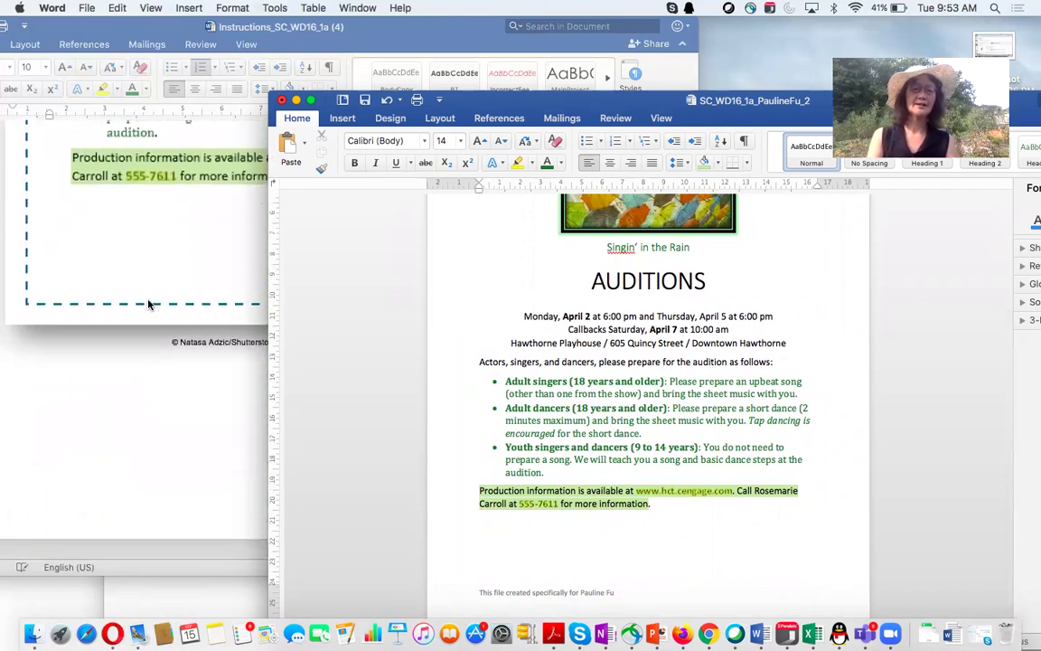
drag(485, 107, 632, 219)
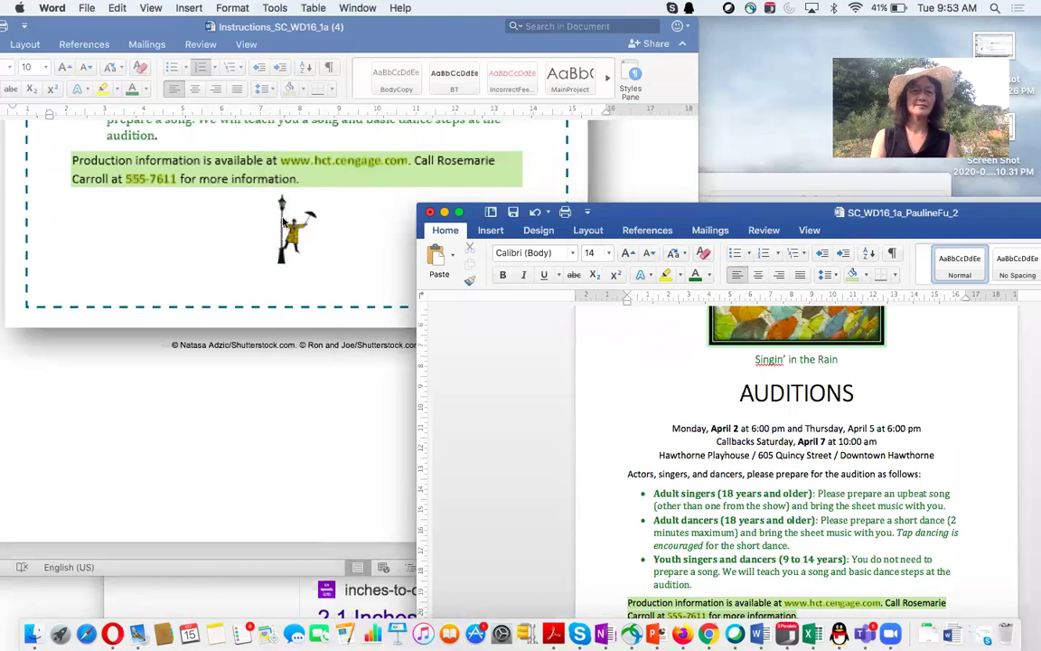
scroll(295, 206, up, 5)
scroll(295, 206, up, 2)
scroll(293, 207, down, 3)
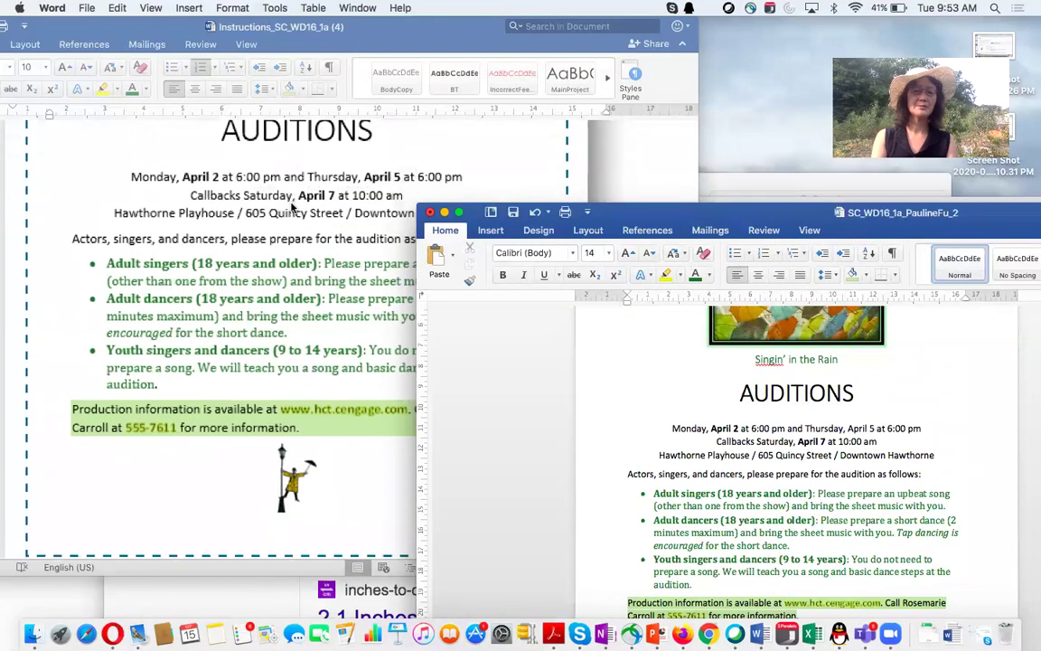
scroll(291, 207, up, 5)
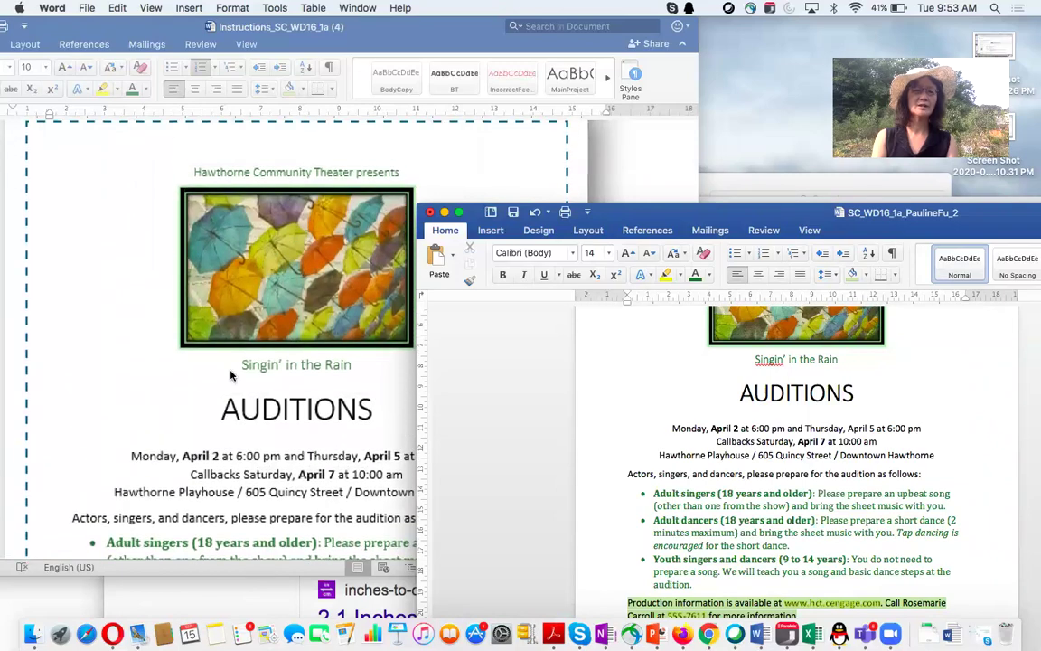
key(ctrl+Up)
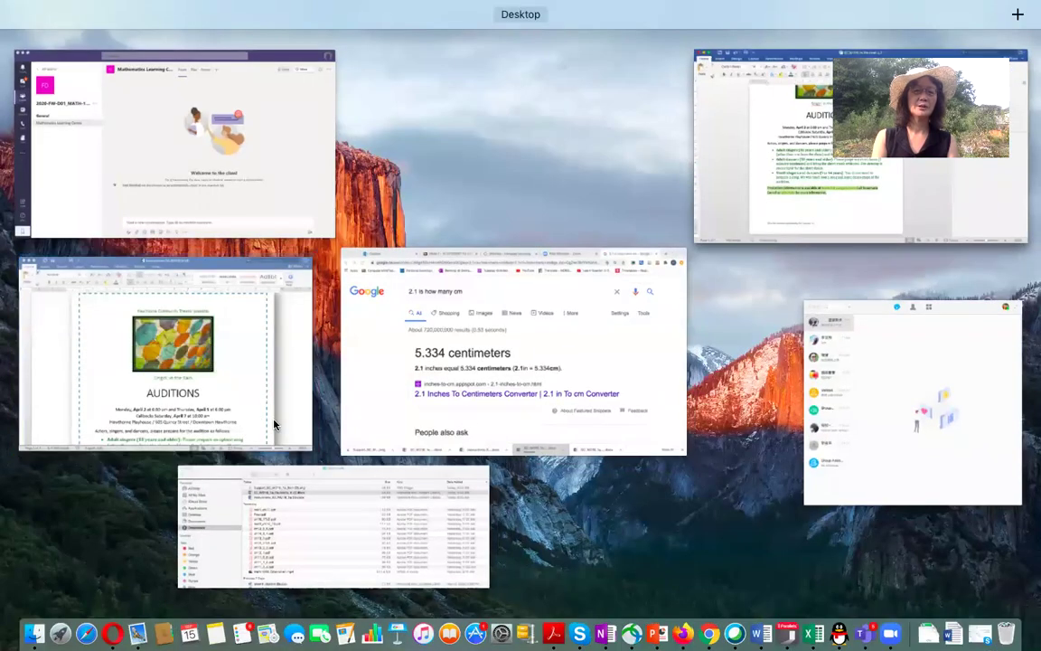
click(275, 425)
scroll(272, 423, down, 5)
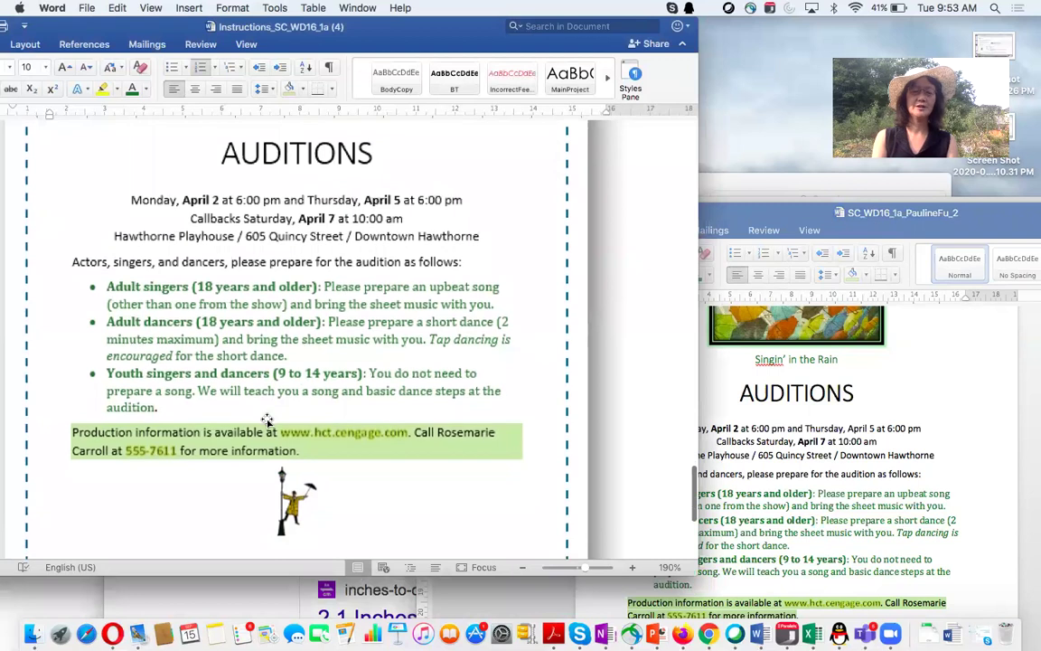
click(283, 506)
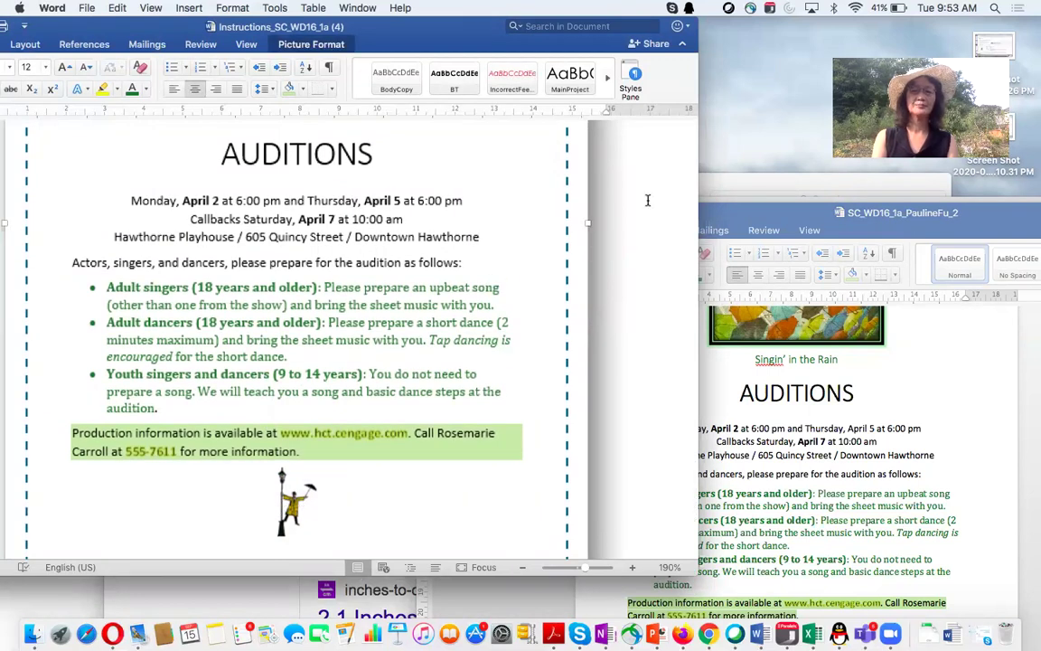
Step: Review instructions 12 to 14 on the picture file and its height, the vertical page alignment and the page border
scroll(449, 275, up, 4)
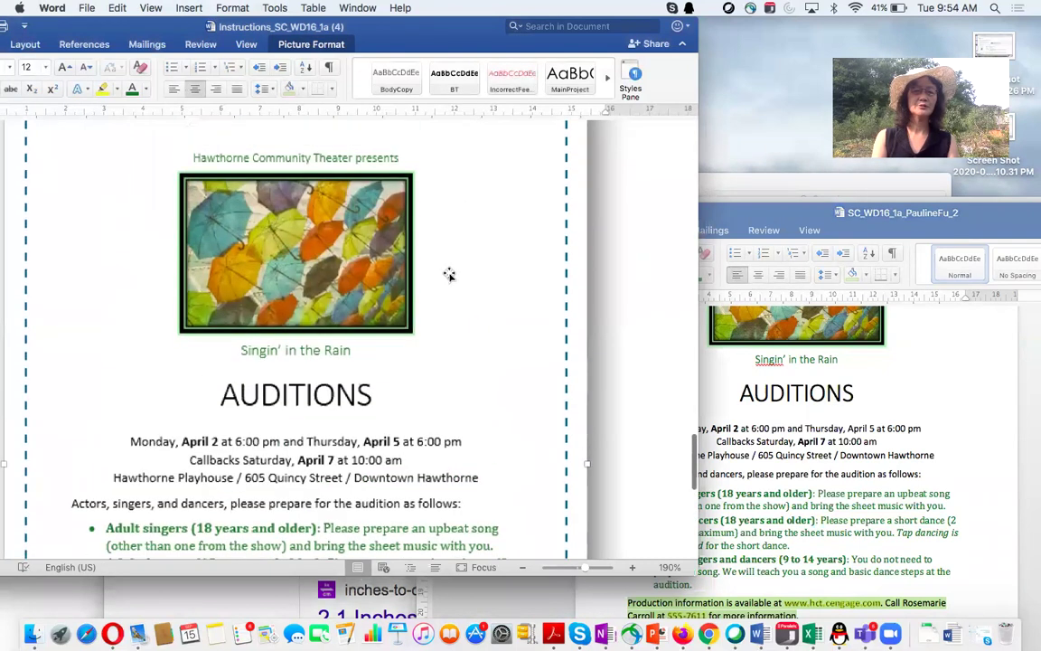
scroll(450, 275, up, 10)
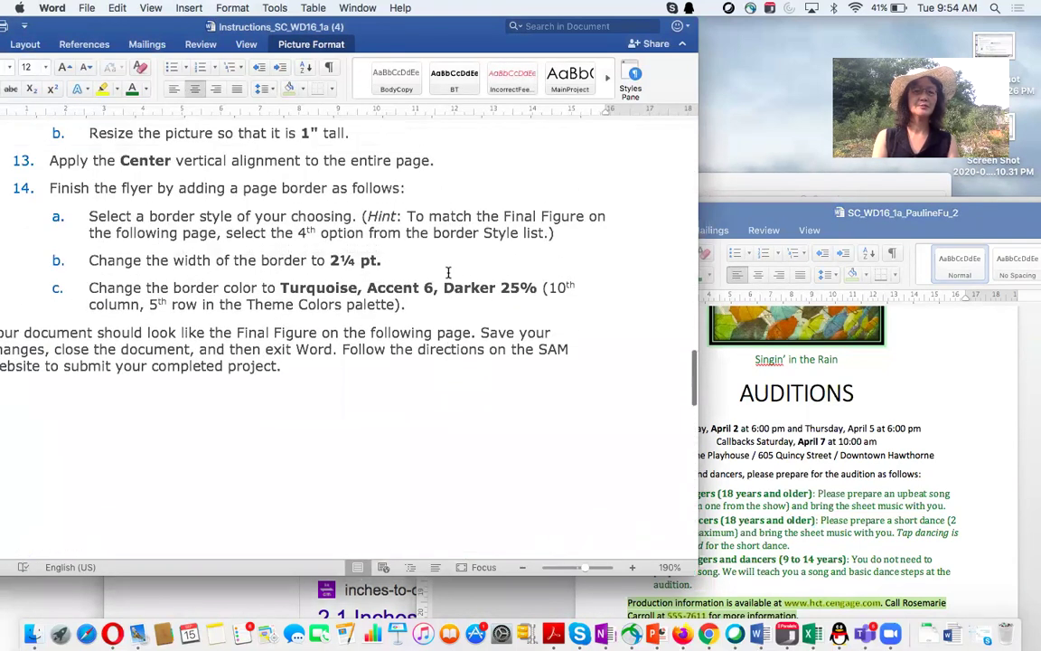
scroll(448, 272, up, 1)
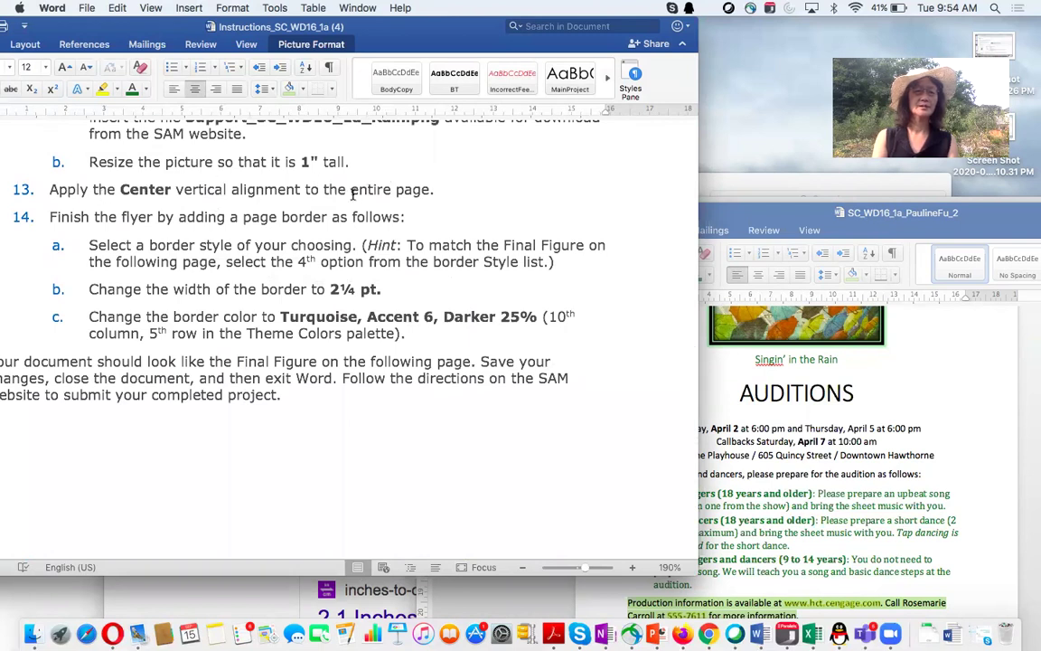
scroll(348, 222, up, 3)
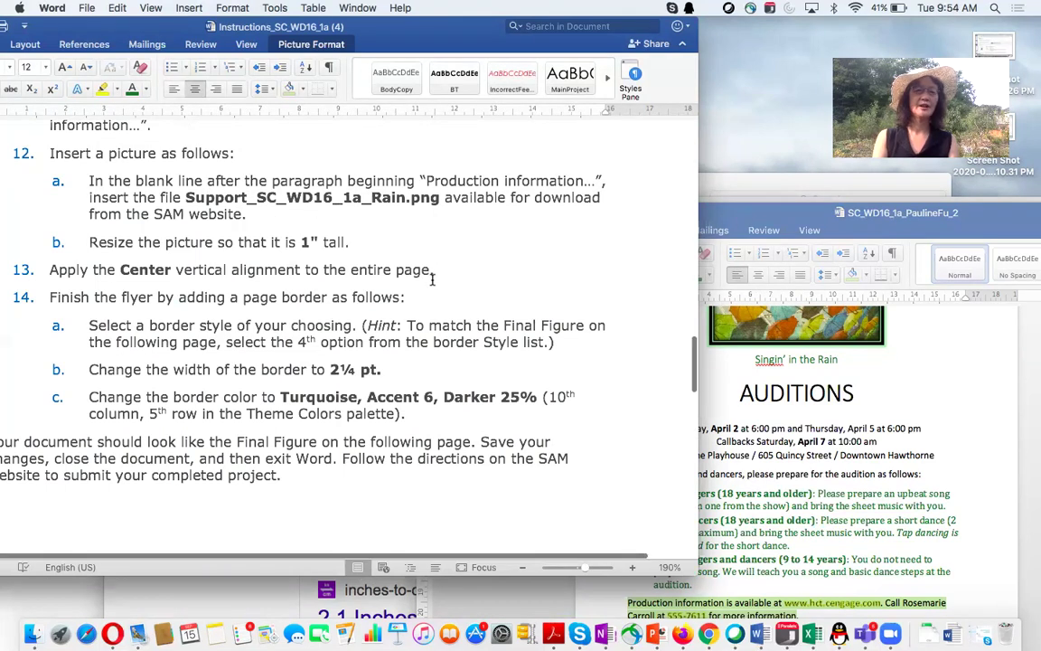
scroll(432, 280, down, 2)
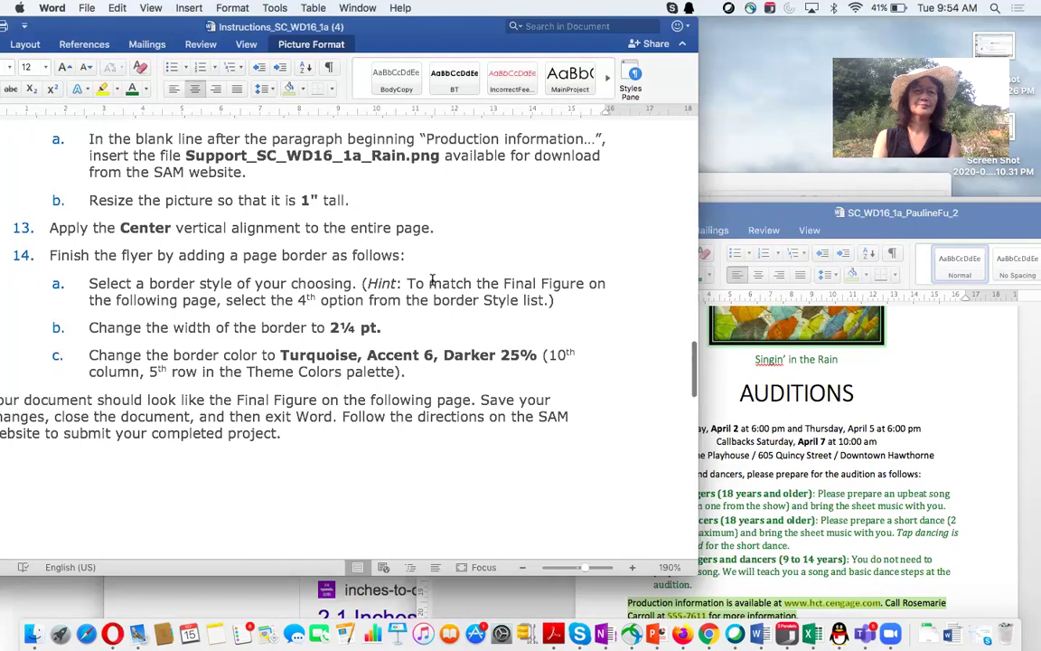
scroll(432, 282, up, 1)
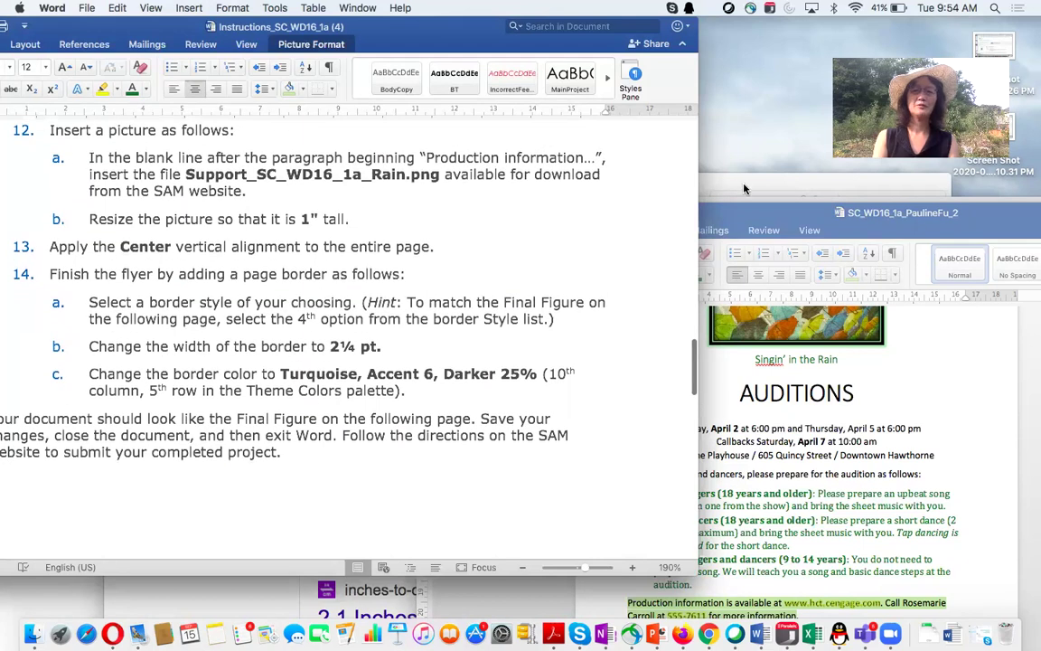
Step: Insert the picture Support_SC_WD16_1a_Rain (2).png from the Downloads folder in the blank line after the flyer's "Production information" paragraph
click(738, 217)
drag(737, 220, 759, 164)
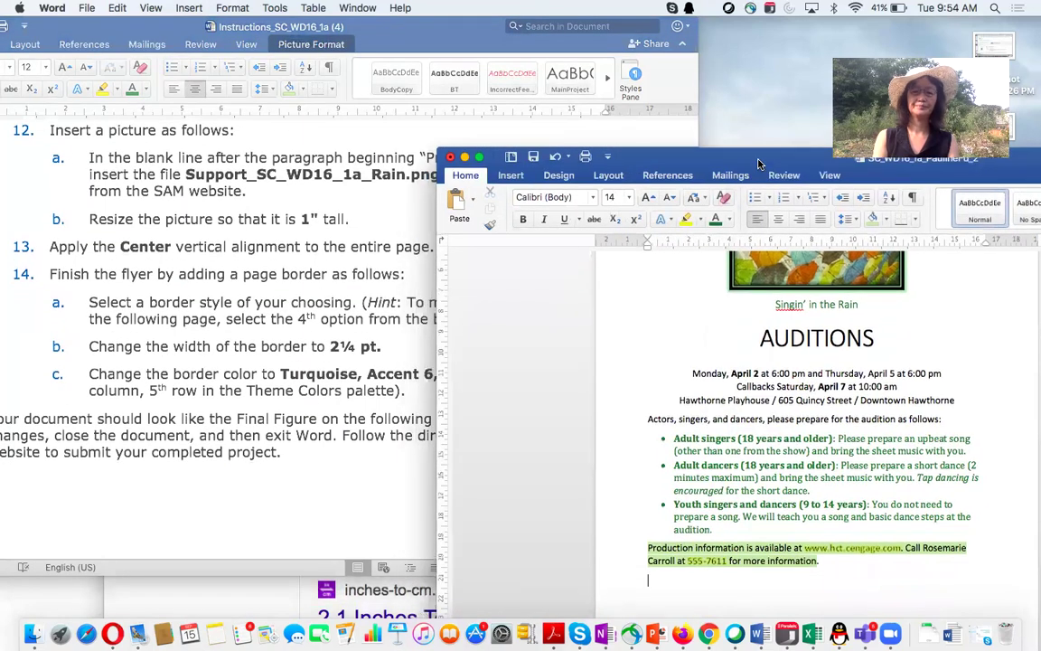
click(512, 175)
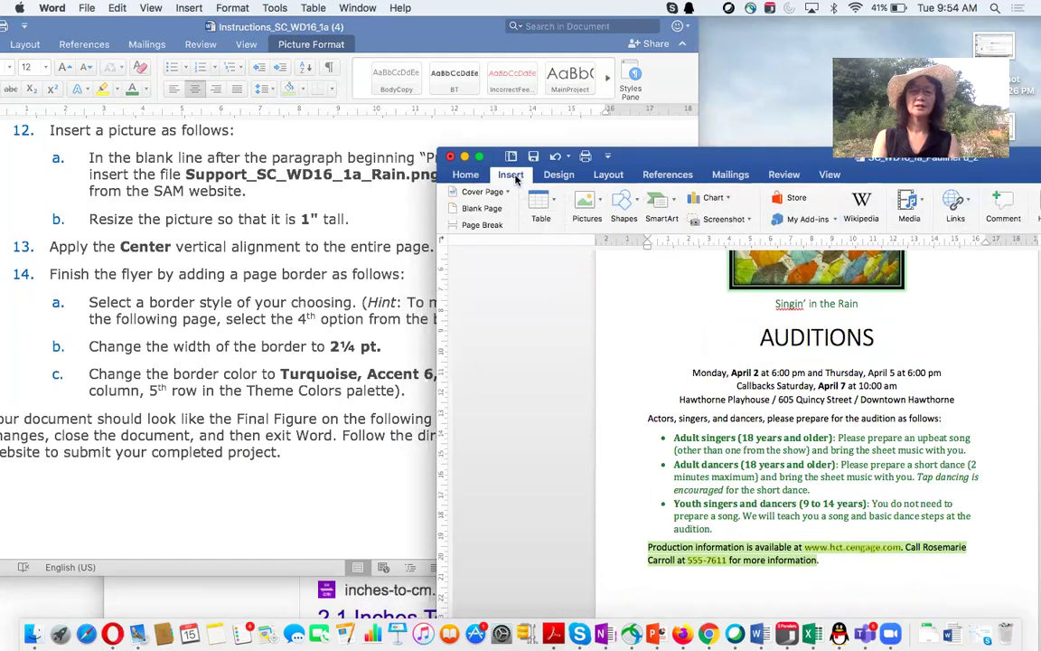
click(585, 201)
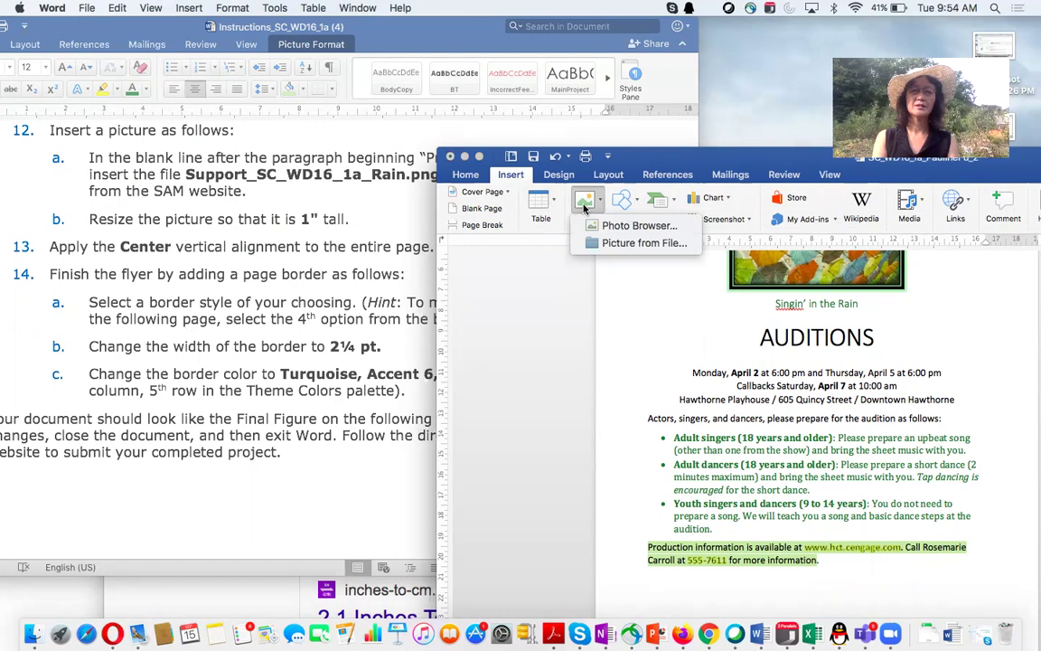
click(636, 244)
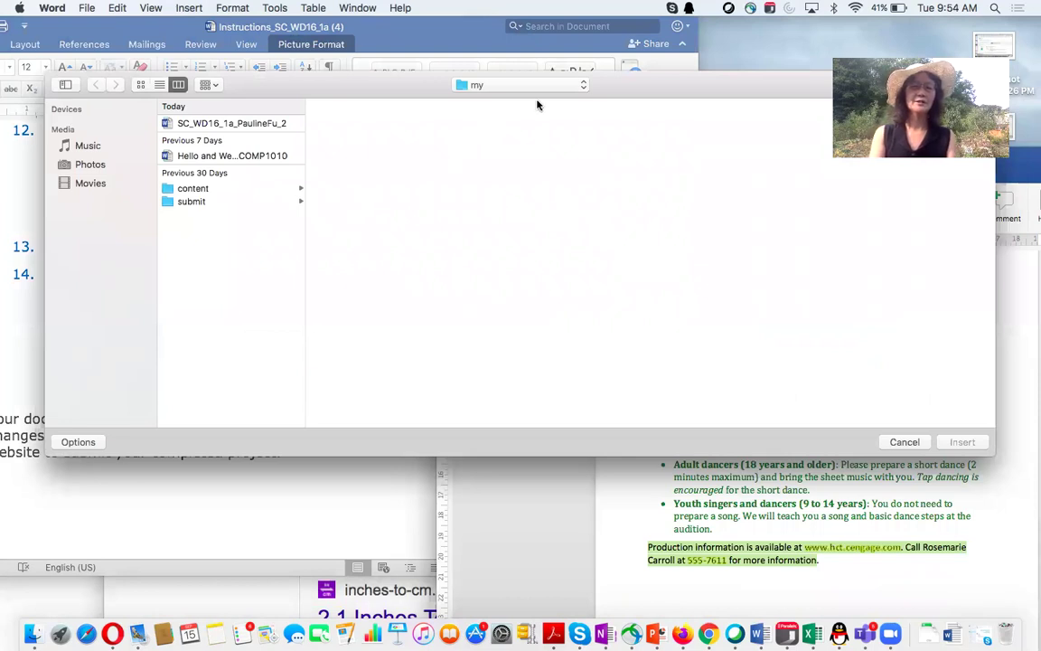
click(581, 85)
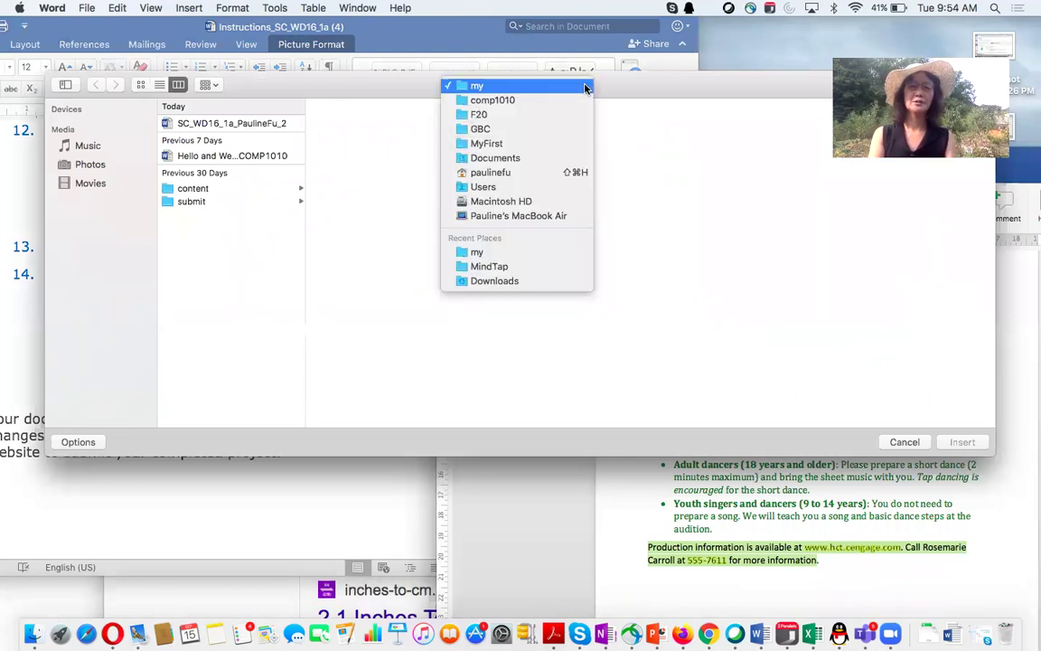
click(494, 172)
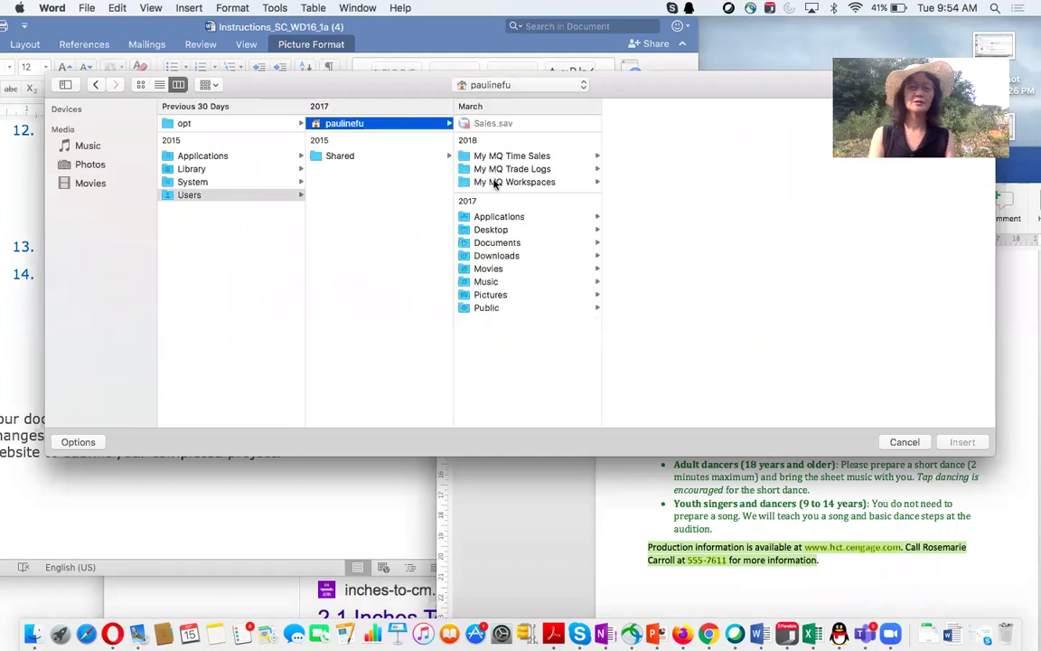
click(493, 256)
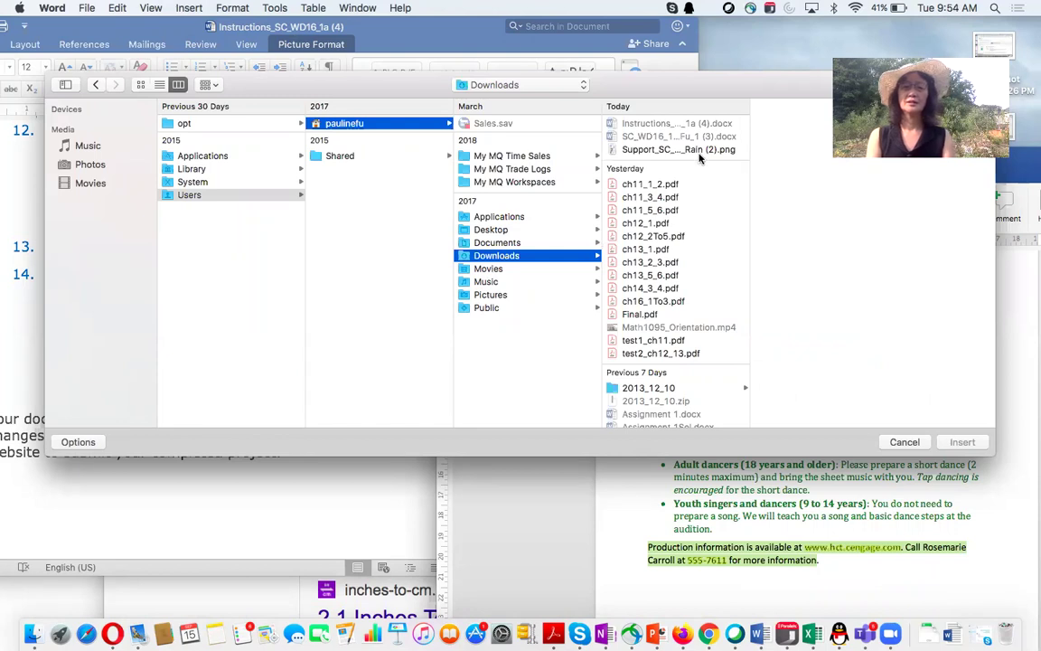
click(676, 150)
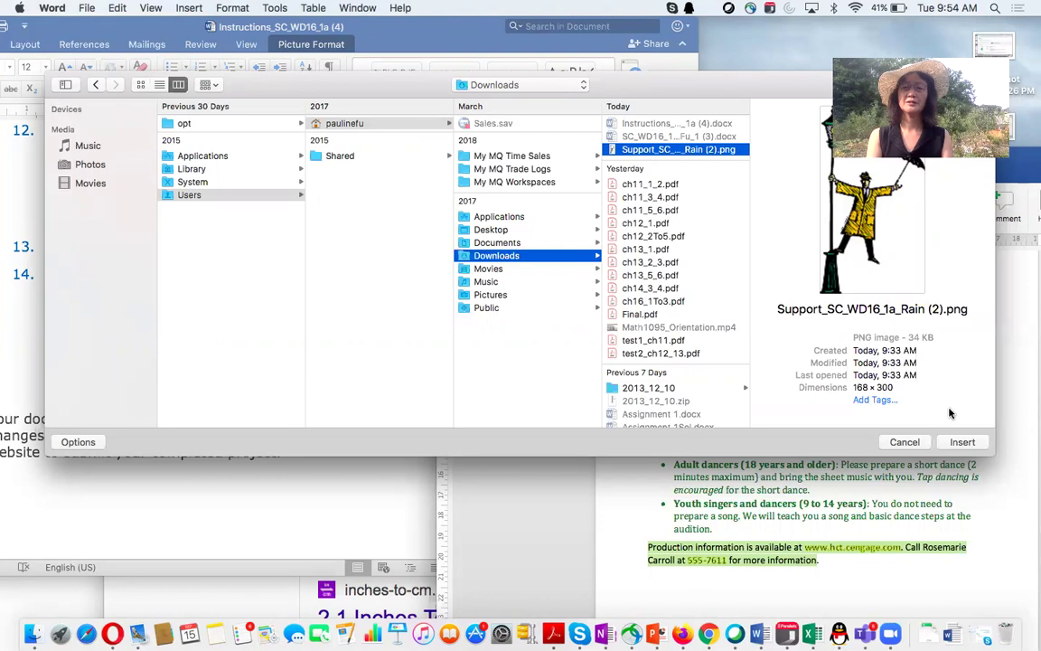
click(962, 442)
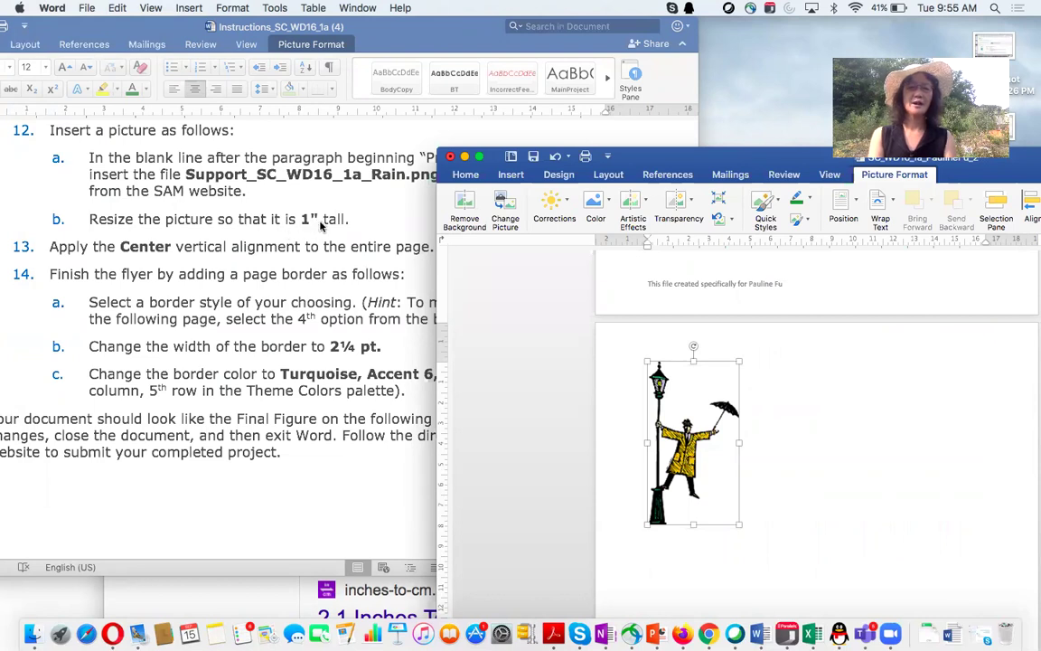
Step: Switch to Chrome and look up on Google how many centimetres 1 inch is
drag(787, 160, 444, 198)
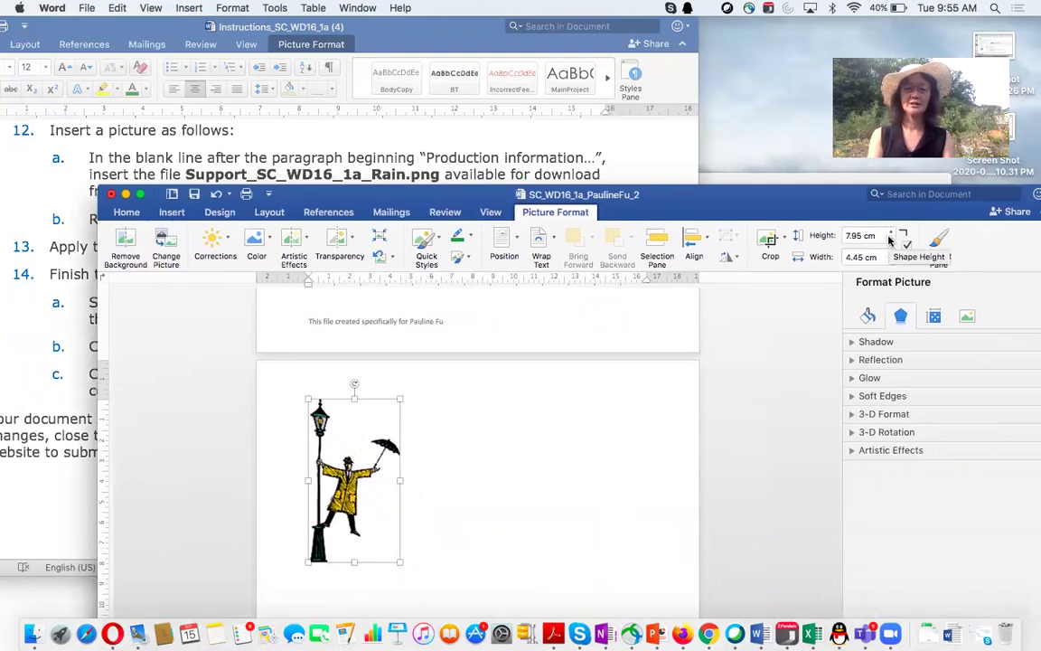
click(711, 633)
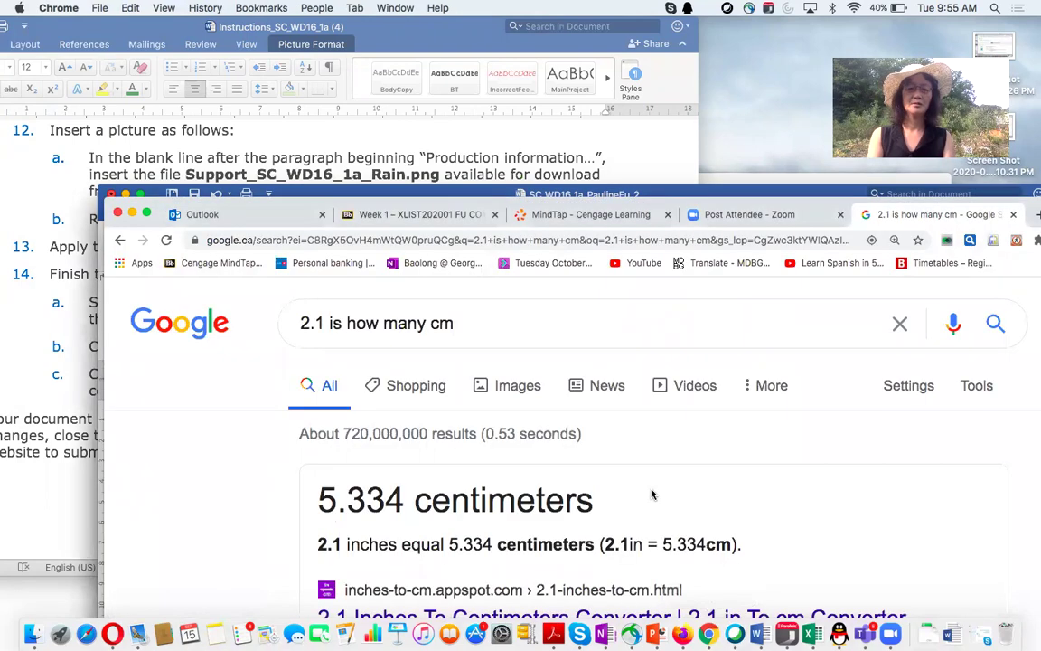
scroll(366, 450, down, 2)
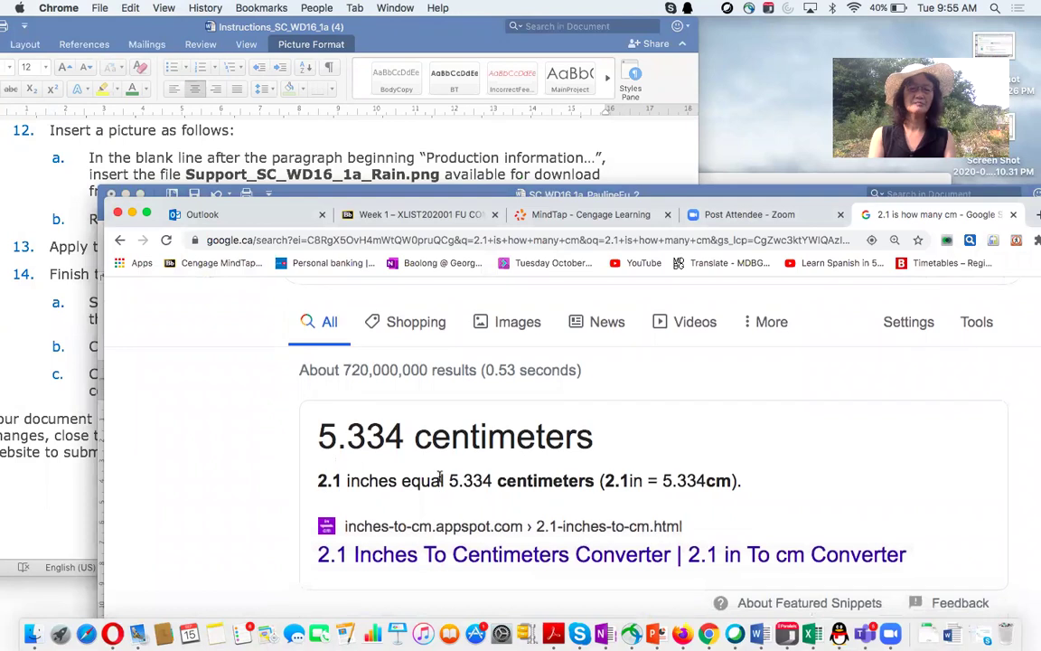
scroll(396, 429, up, 2)
drag(325, 323, 291, 325)
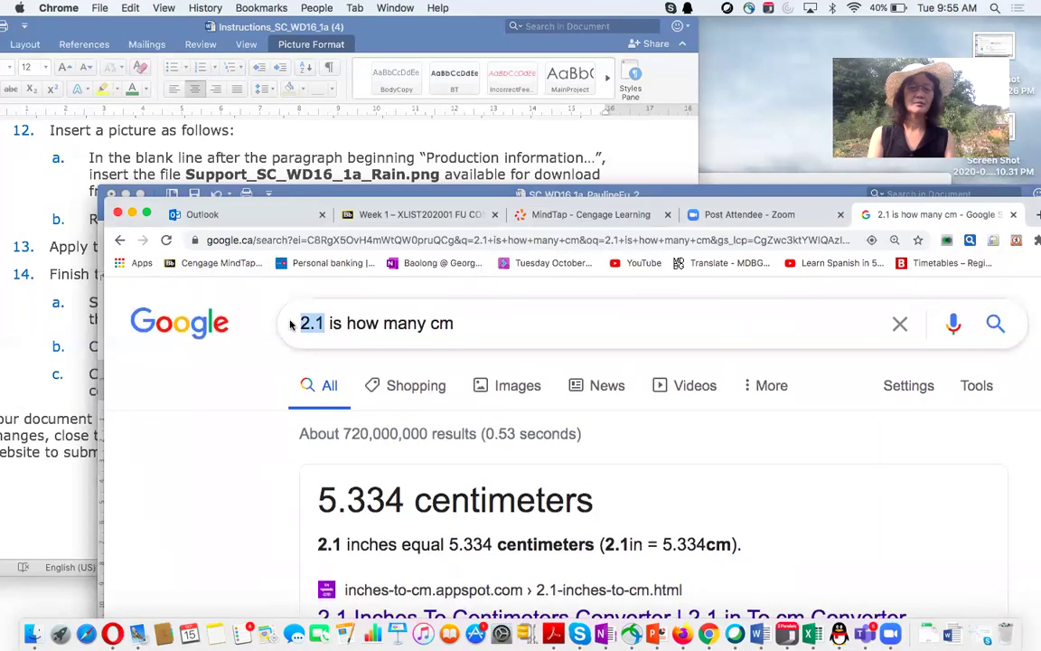
text(1)
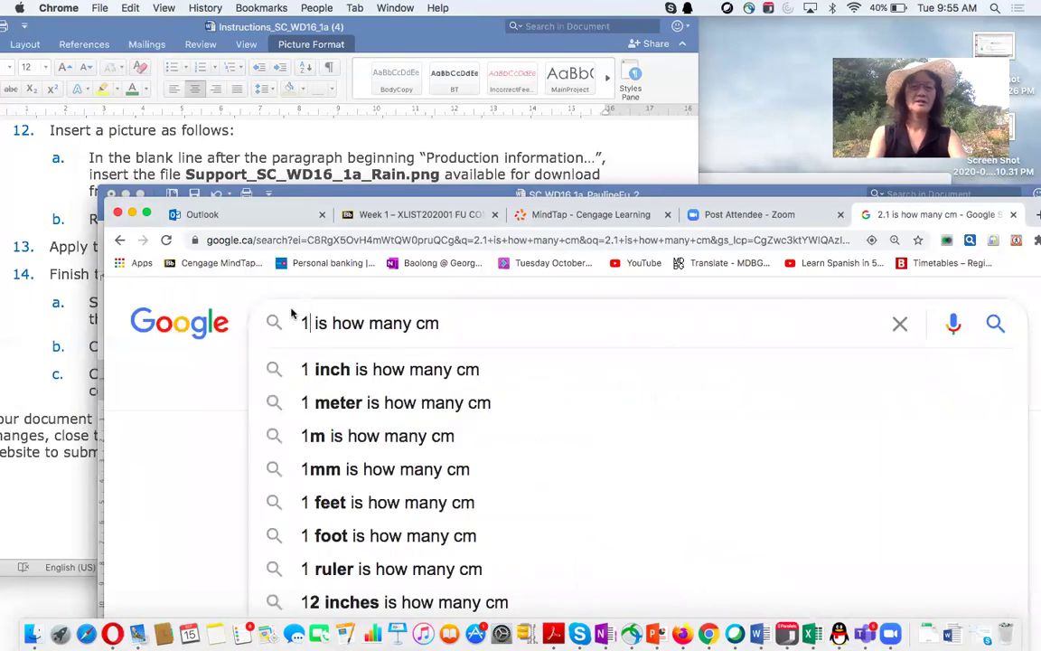
text(inch)
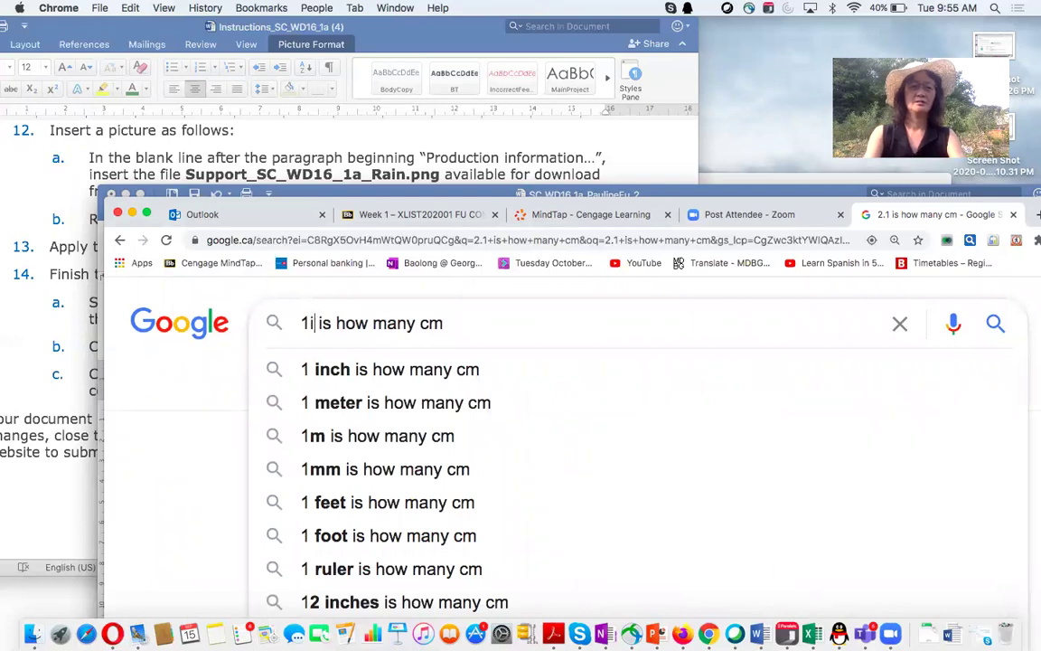
click(511, 321)
key(Return)
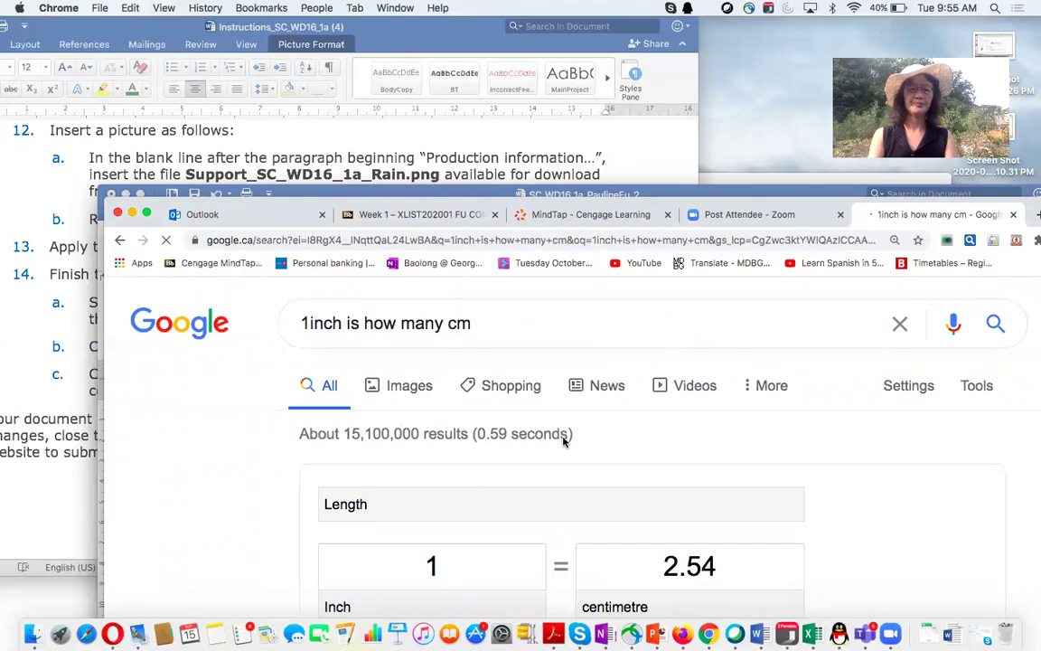
scroll(560, 447, down, 2)
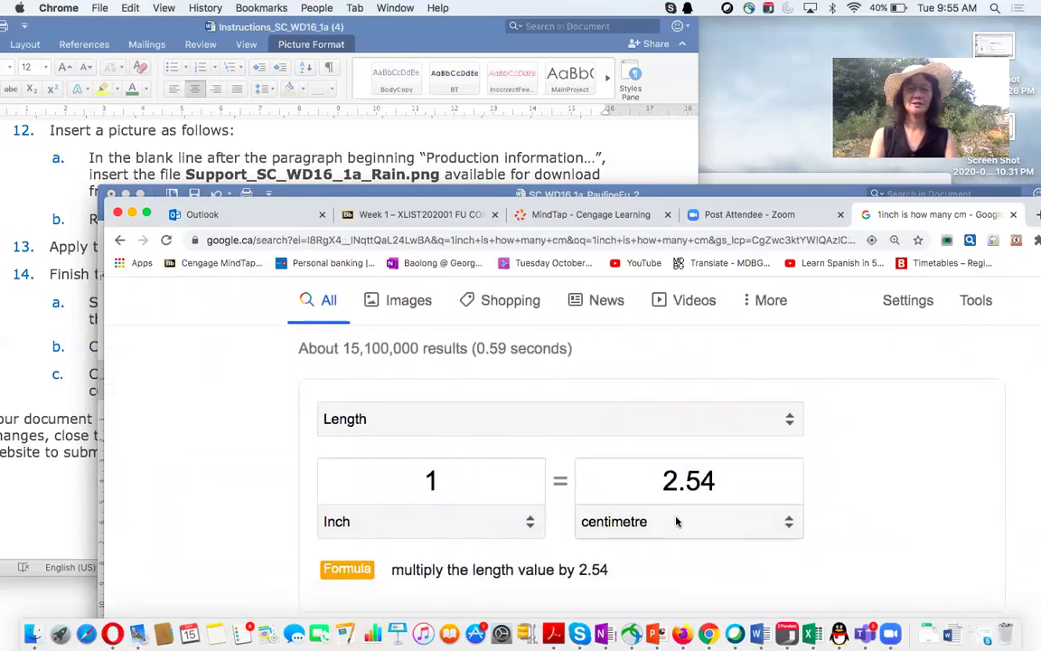
Step: Return to the flyer in Word and set the lamppost picture's height to 2.54 cm
drag(667, 215, 667, 379)
click(644, 192)
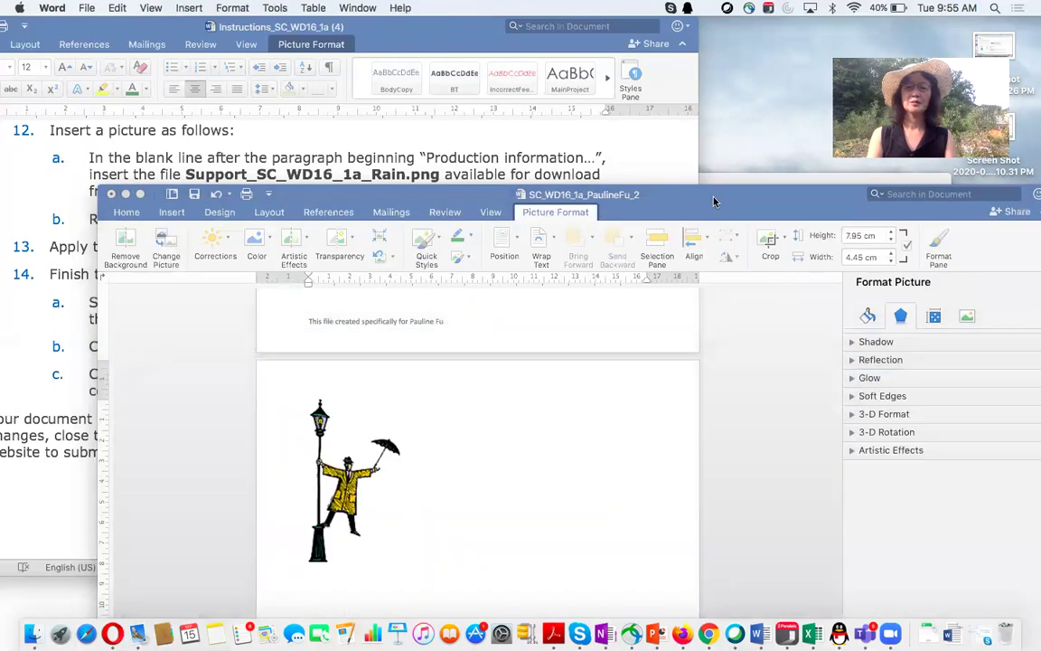
click(866, 235)
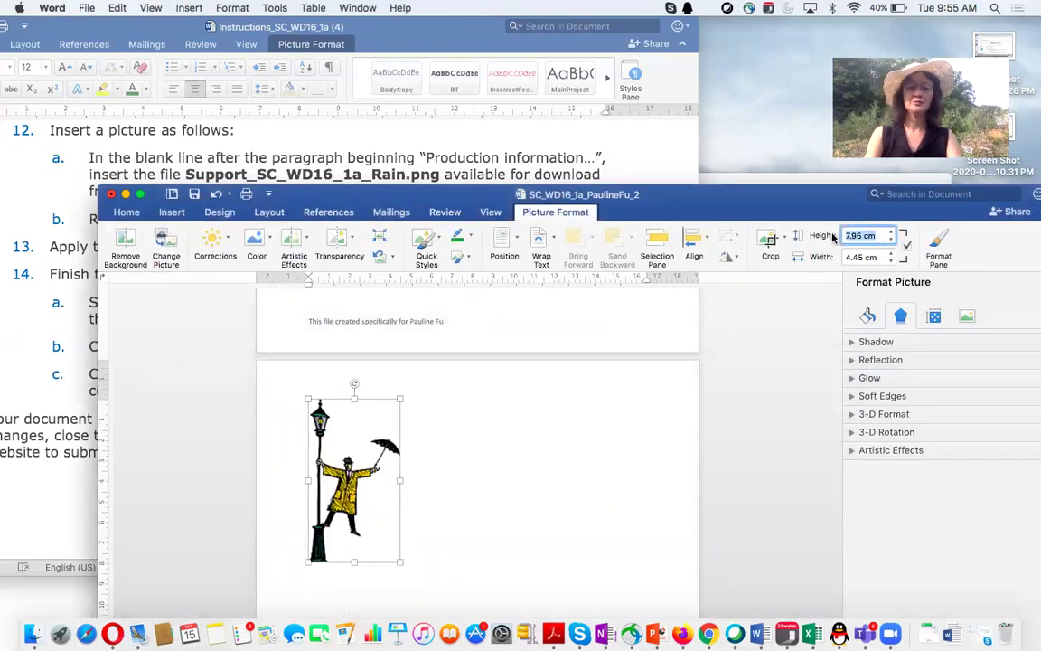
text(2.5)
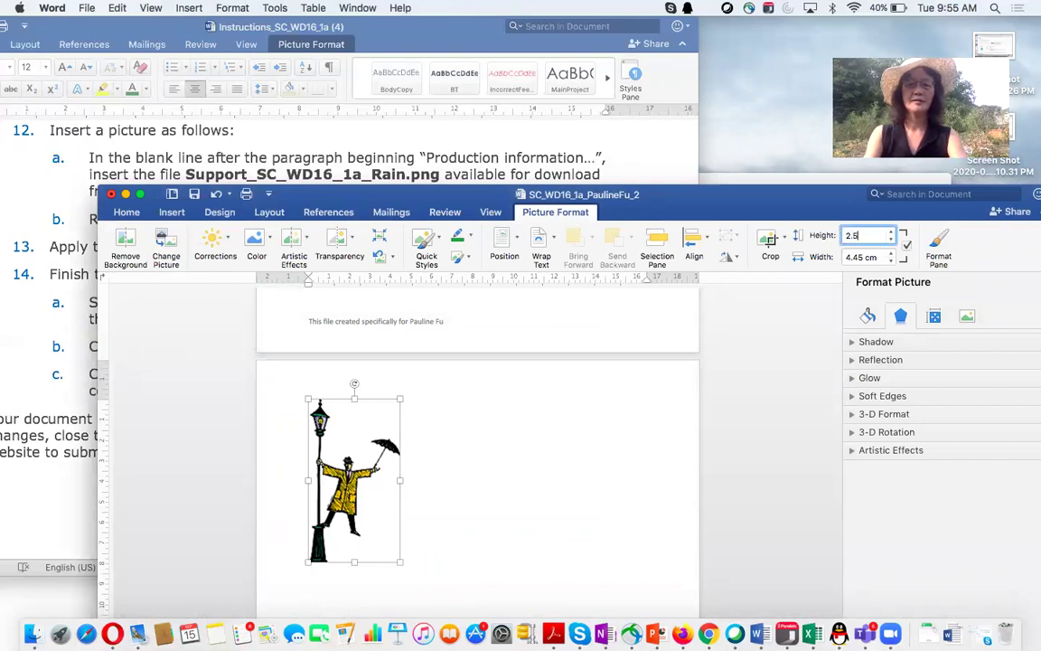
key(Return)
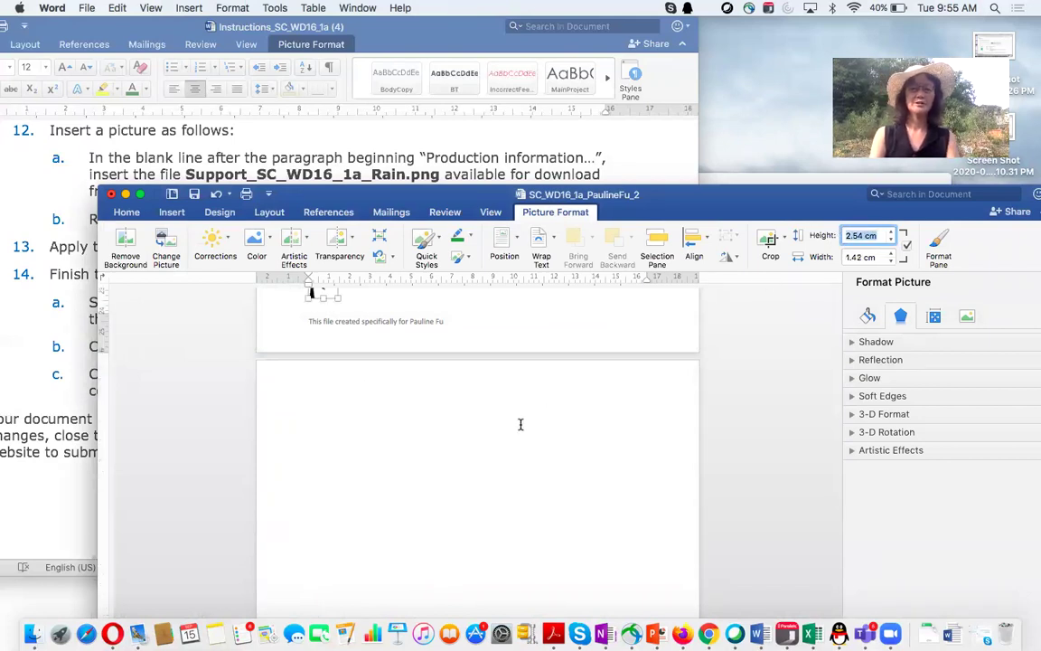
scroll(519, 438, up, 1)
scroll(519, 438, up, 5)
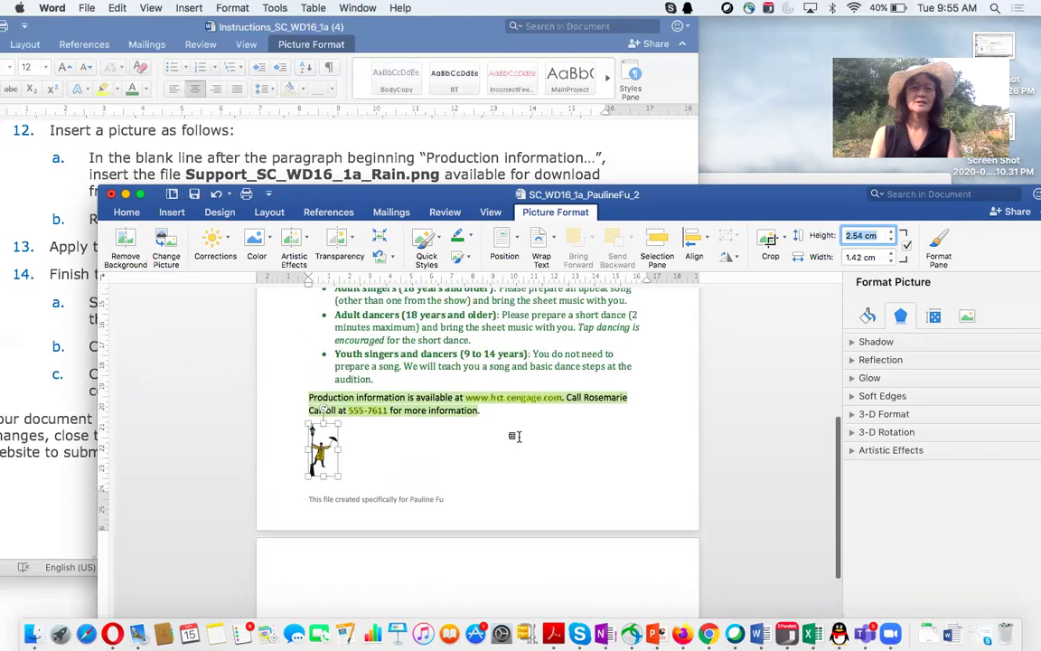
Step: Review instructions 13 and 14 on vertical alignment and the page border, and look over the flyer page with the resized picture
drag(426, 201, 504, 287)
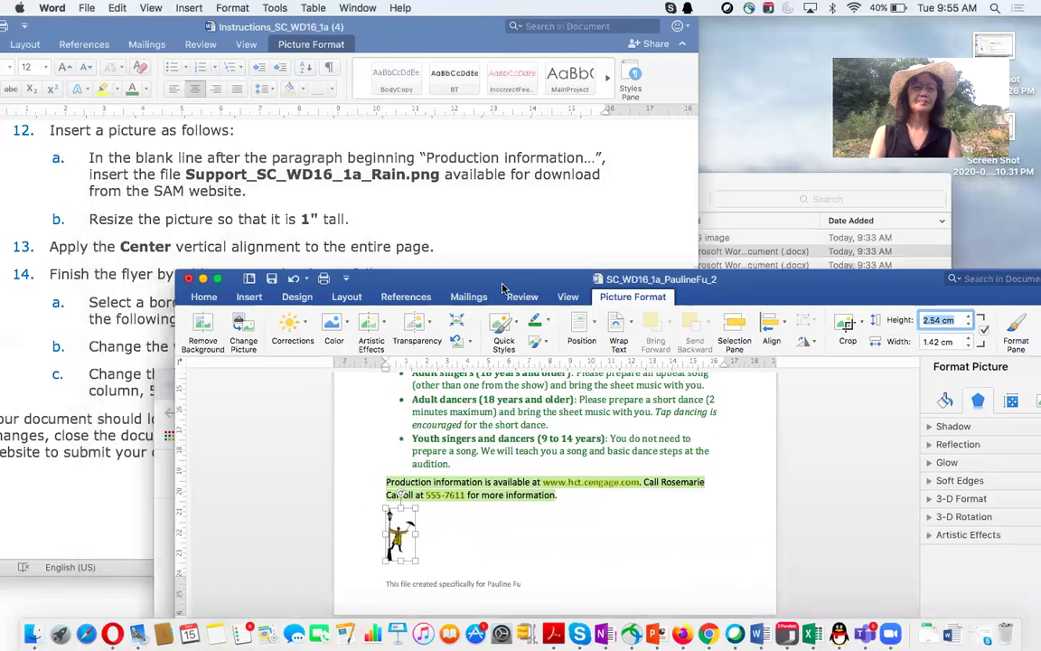
scroll(367, 191, down, 1)
scroll(367, 190, down, 5)
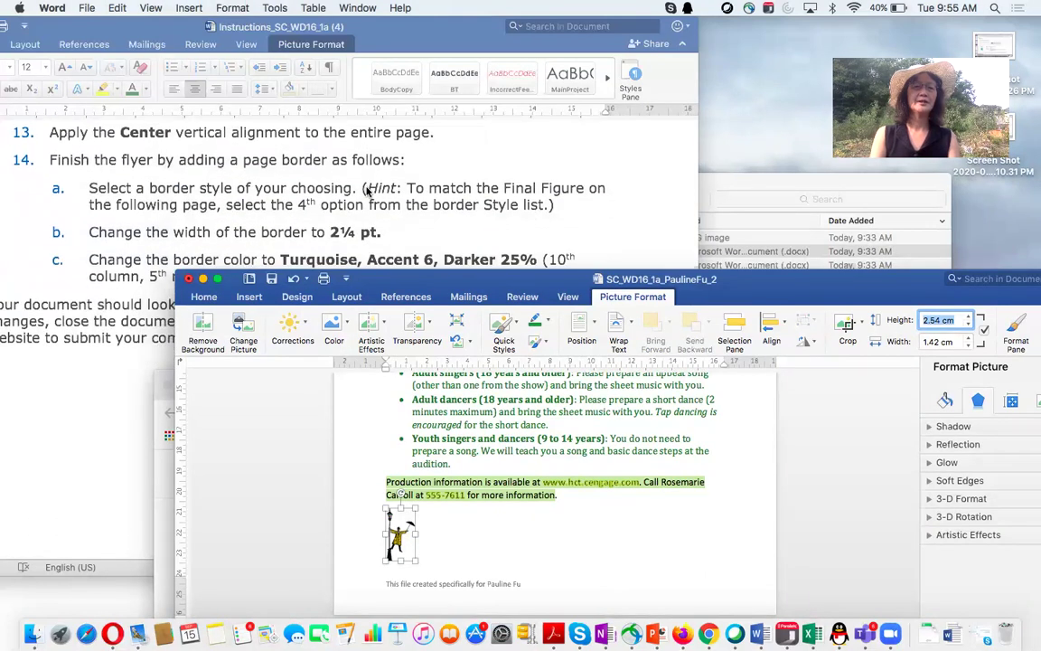
drag(488, 284, 380, 203)
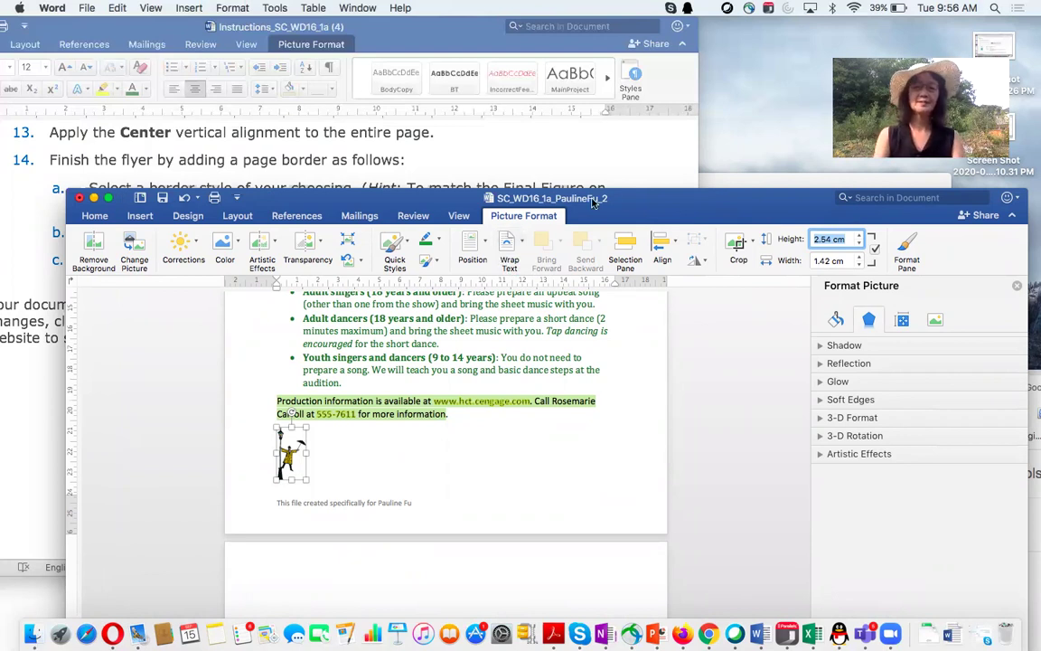
drag(644, 204, 657, 169)
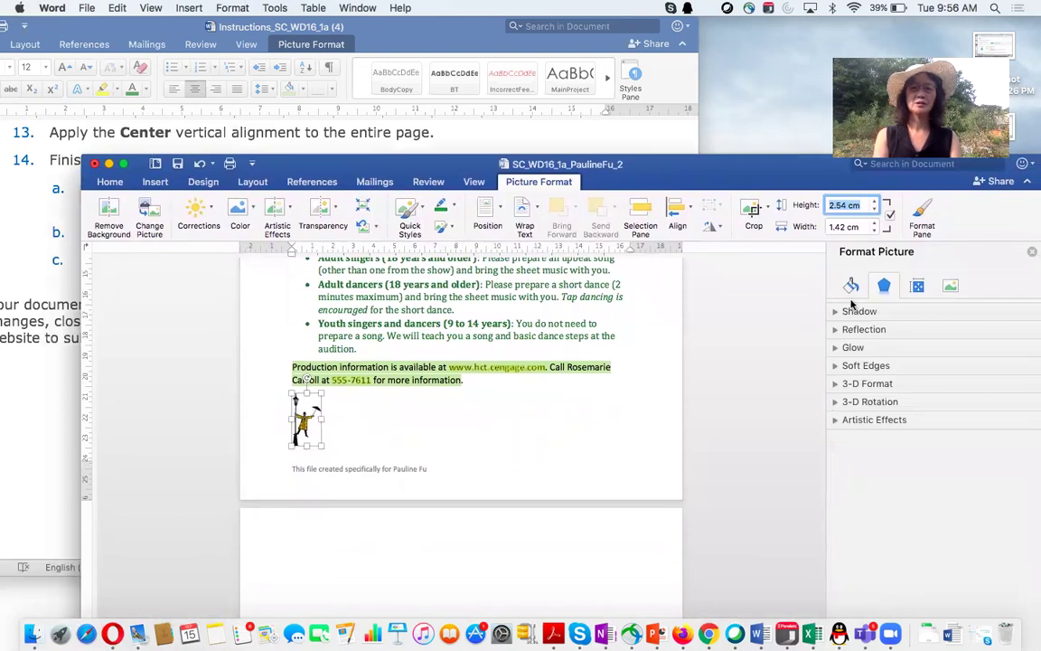
key(super+alt+1)
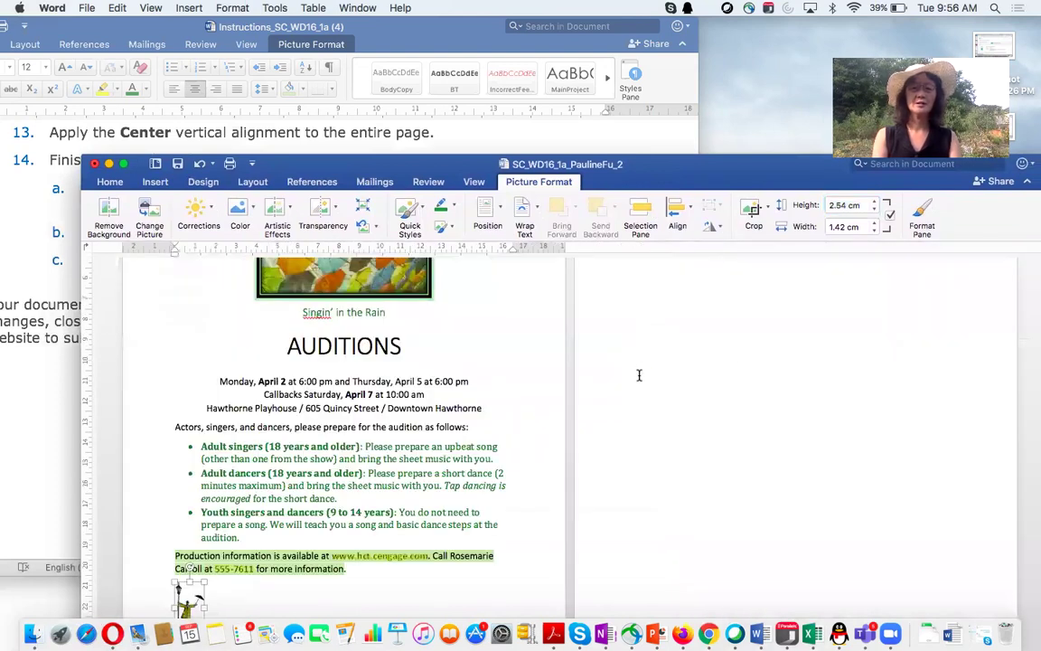
drag(715, 162, 695, 46)
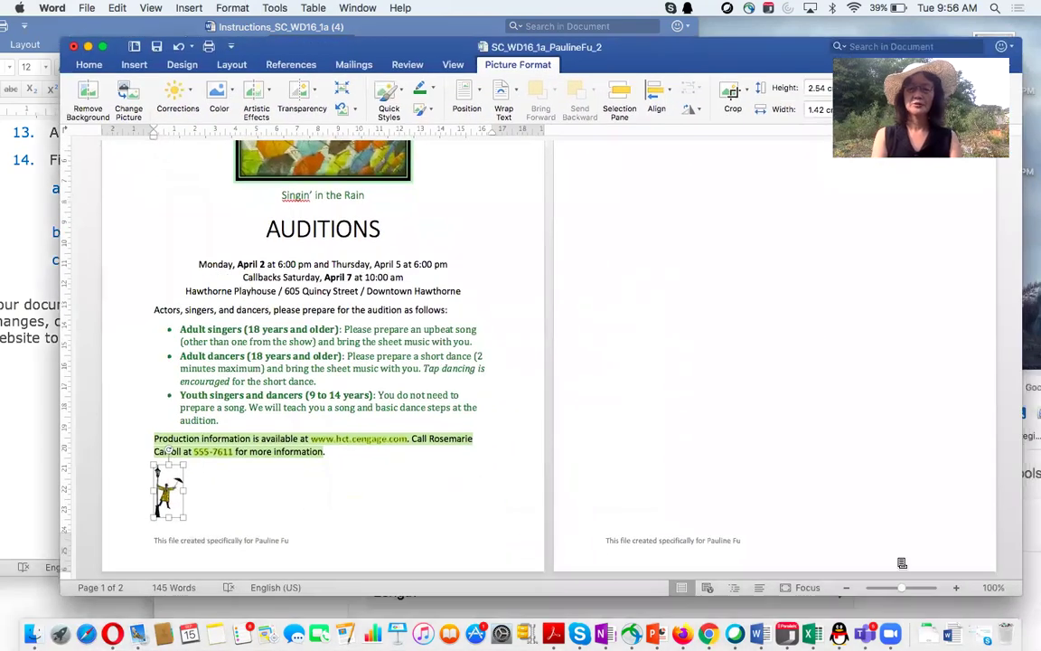
click(903, 592)
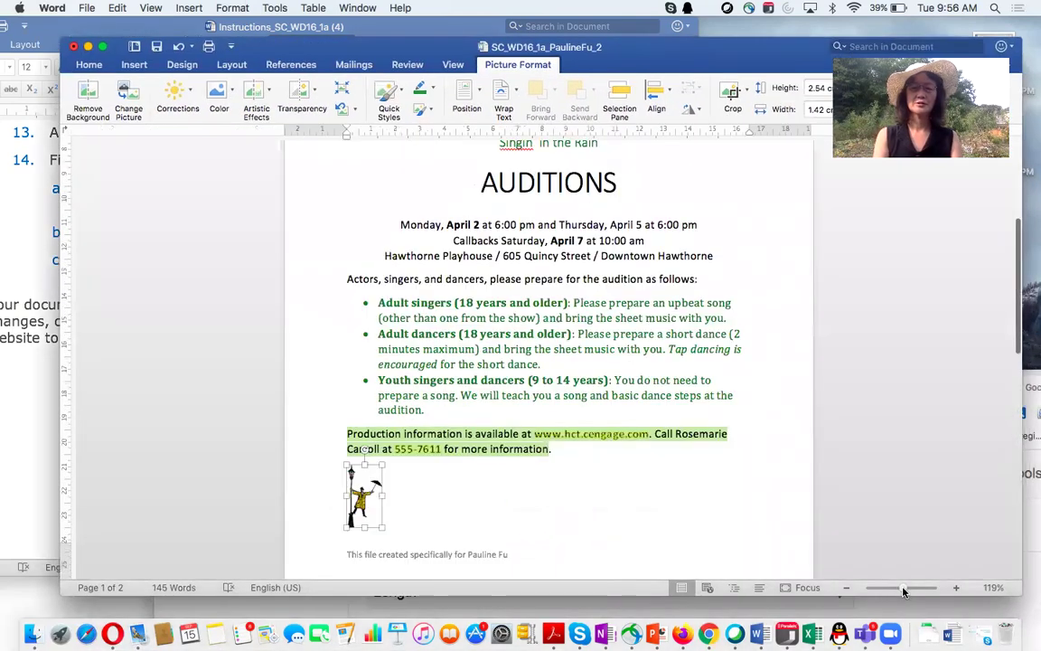
scroll(728, 498, up, 5)
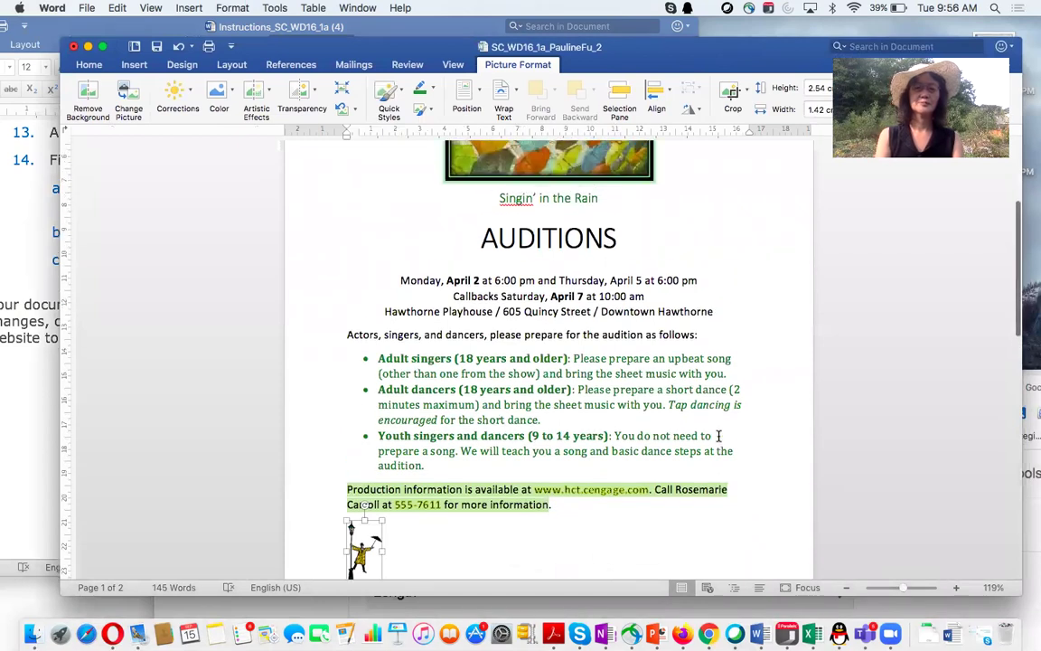
drag(383, 45, 390, 114)
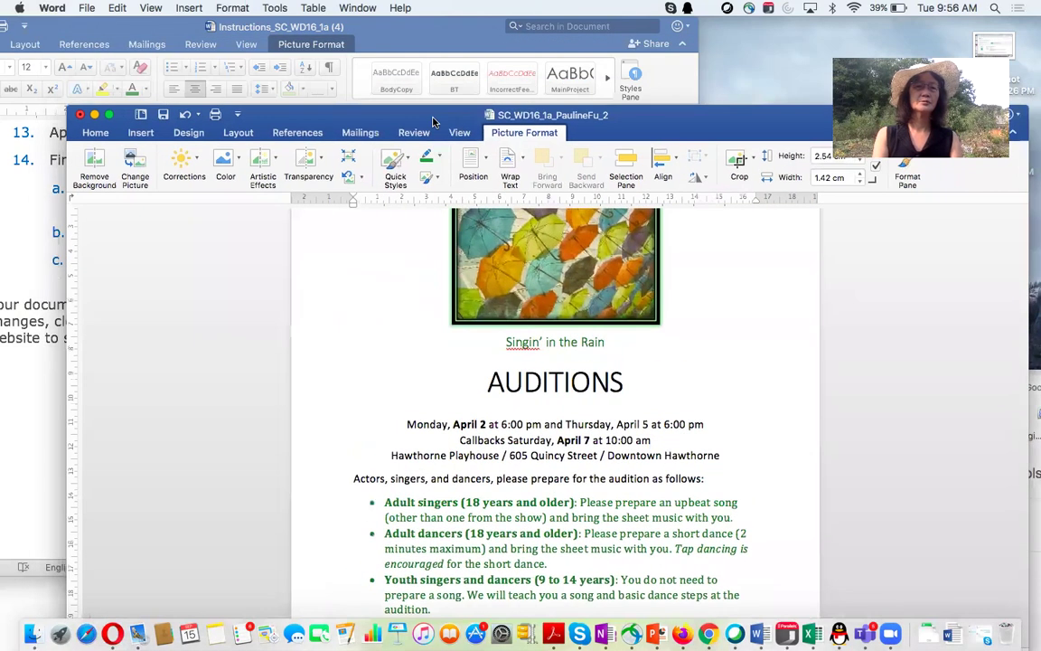
Step: Apply the Center vertical alignment to the whole flyer document through its page setup layout settings
click(85, 8)
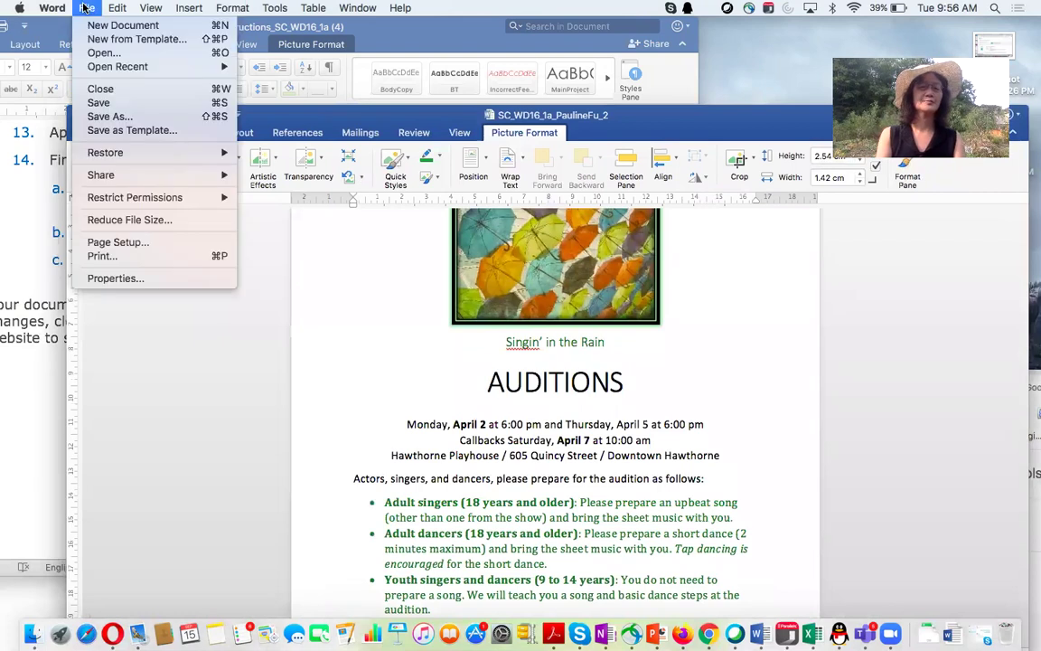
click(138, 242)
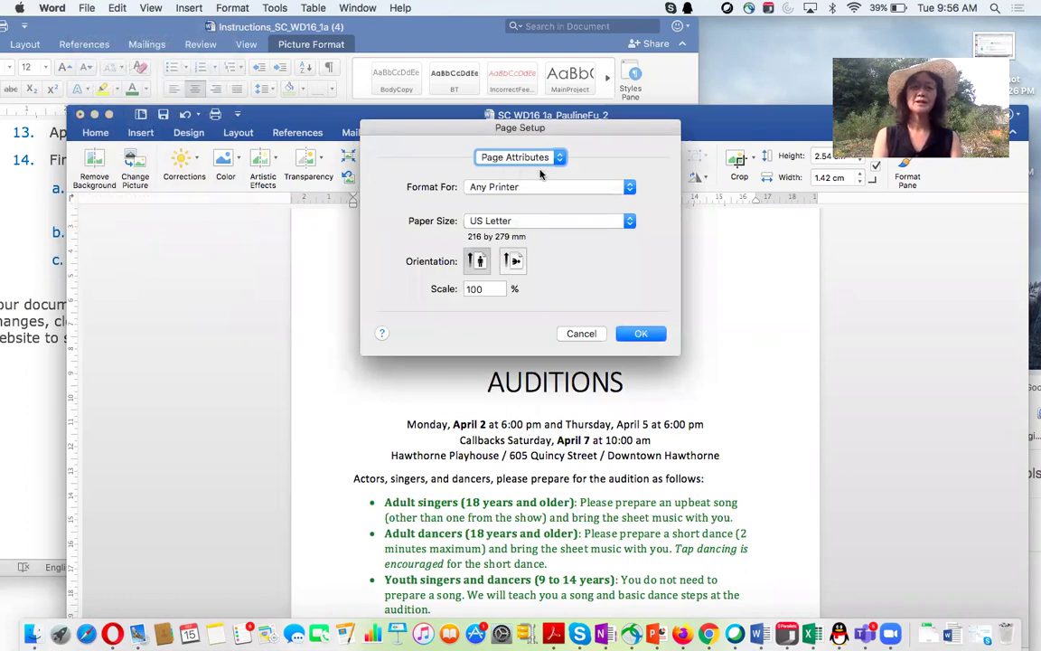
click(504, 150)
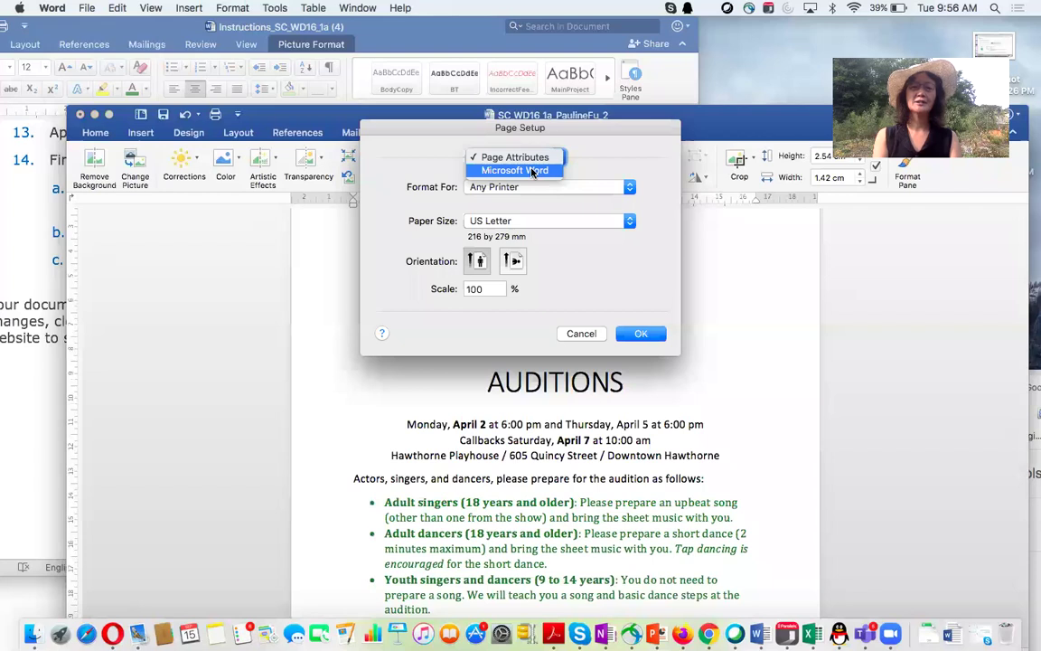
click(532, 172)
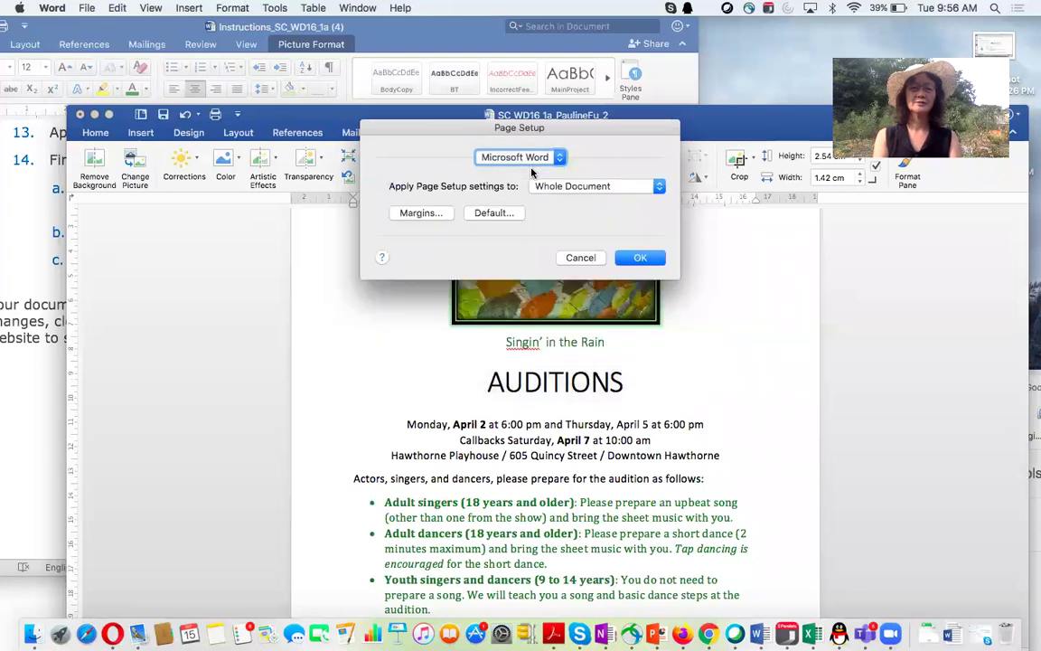
click(420, 213)
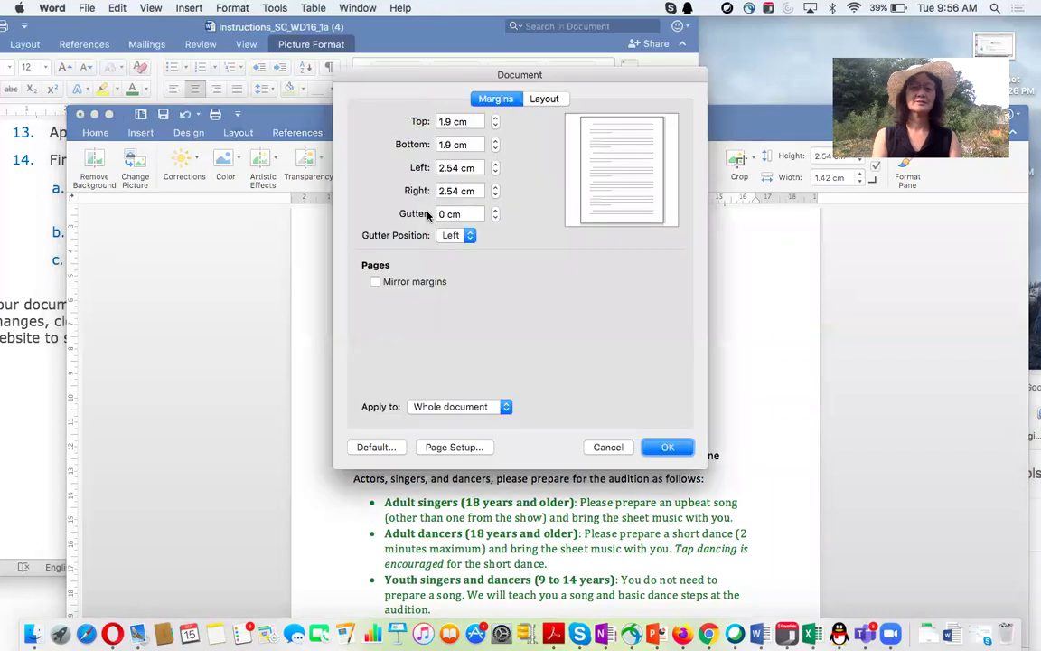
click(546, 99)
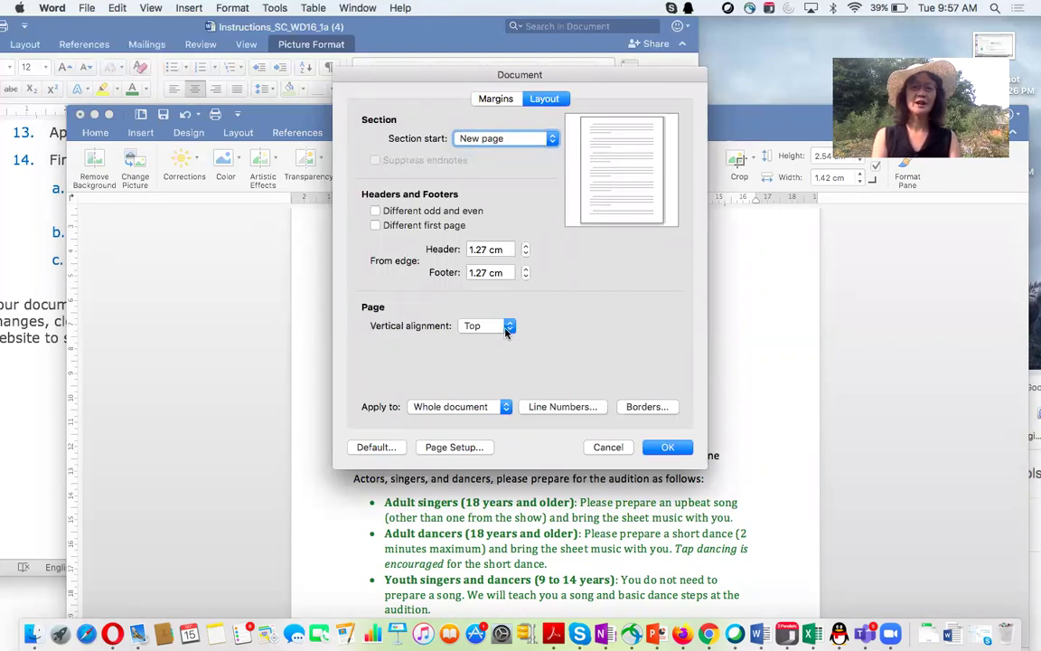
click(481, 326)
click(481, 339)
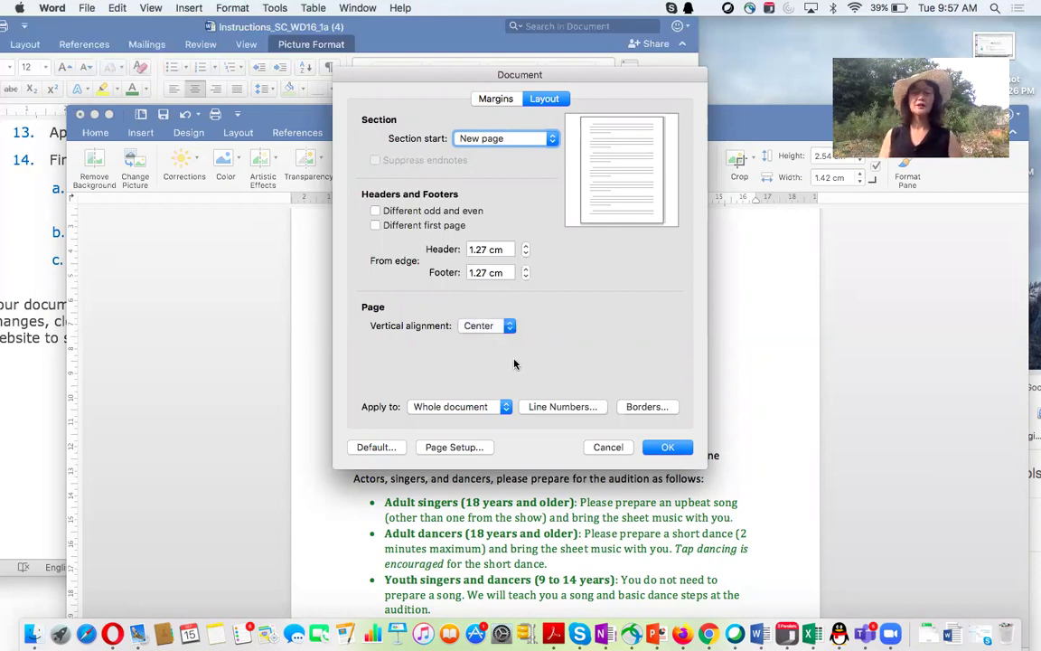
click(665, 448)
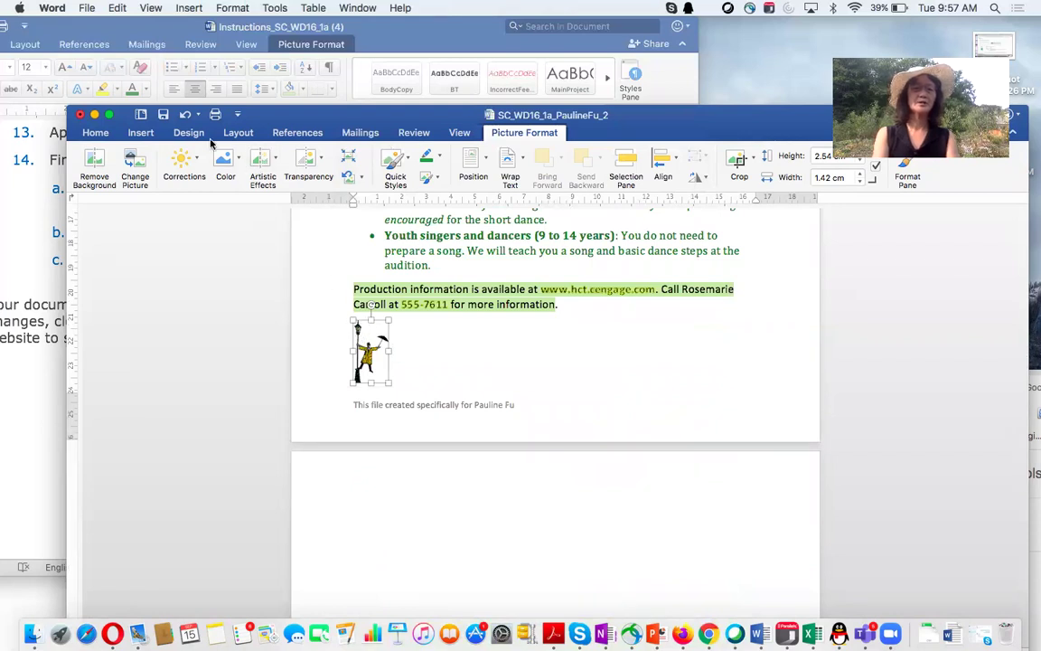
Step: Center the lamppost picture horizontally below the "Production information" paragraph and look over the flyer
click(97, 133)
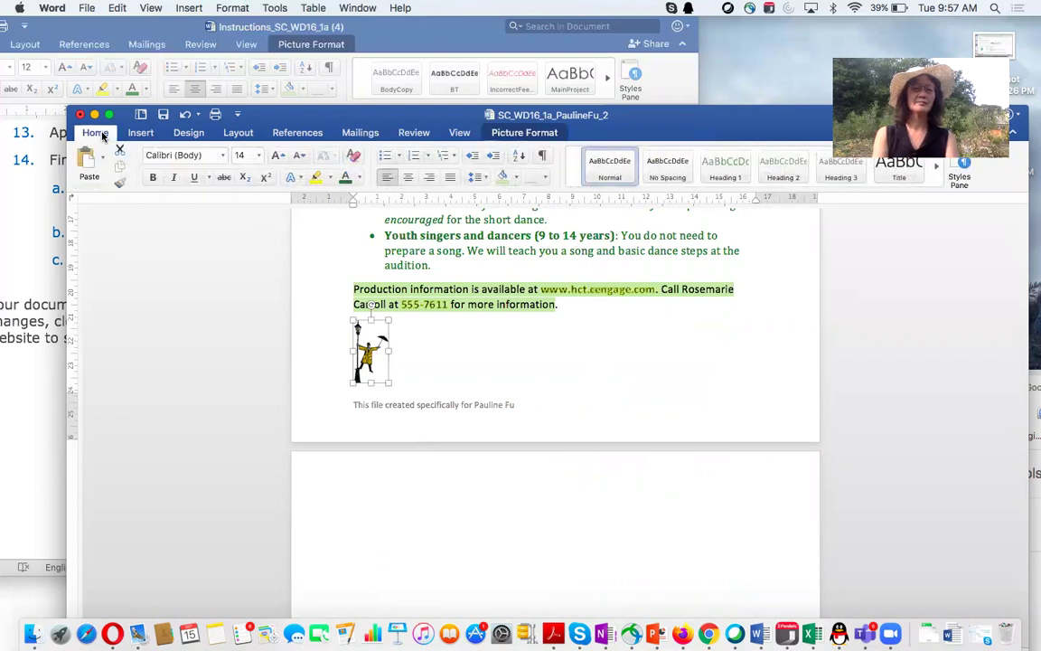
click(407, 178)
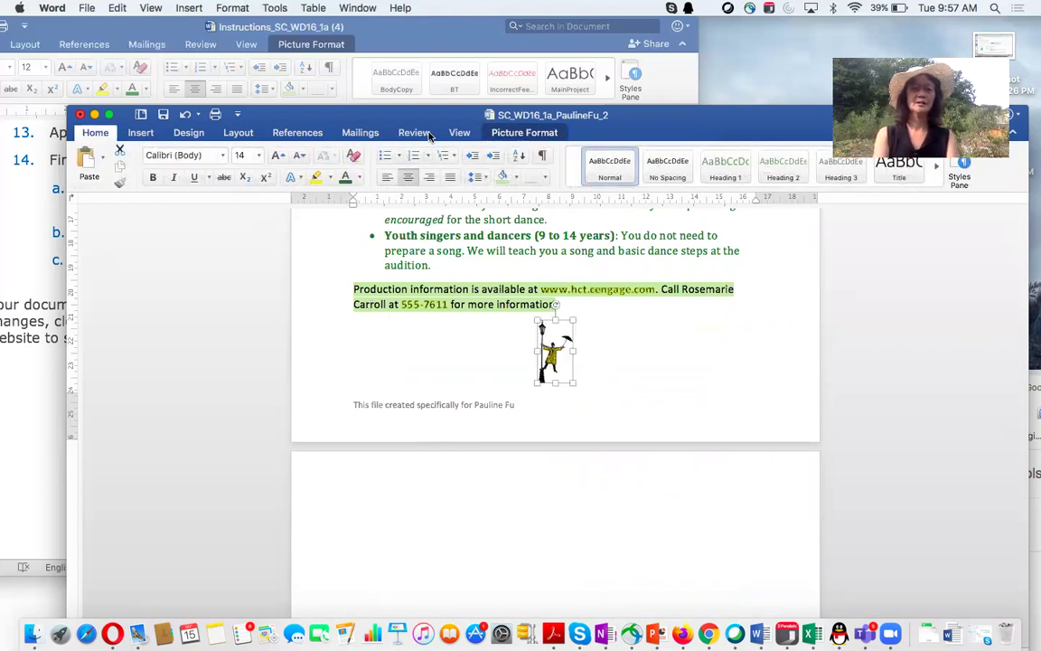
drag(434, 122, 416, 59)
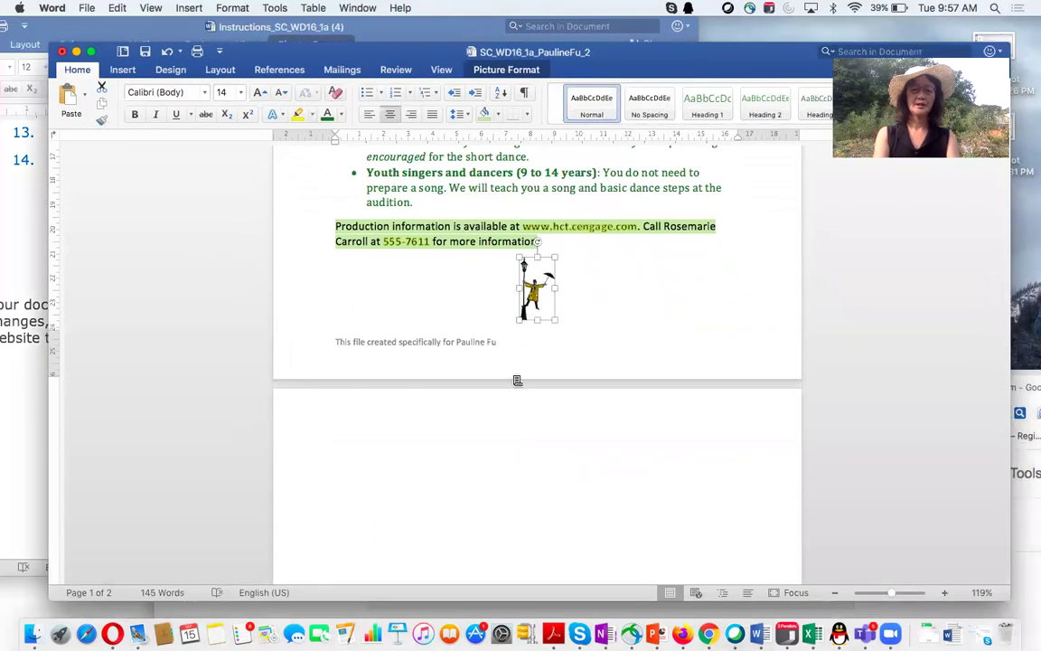
scroll(511, 382, down, 3)
scroll(511, 382, up, 10)
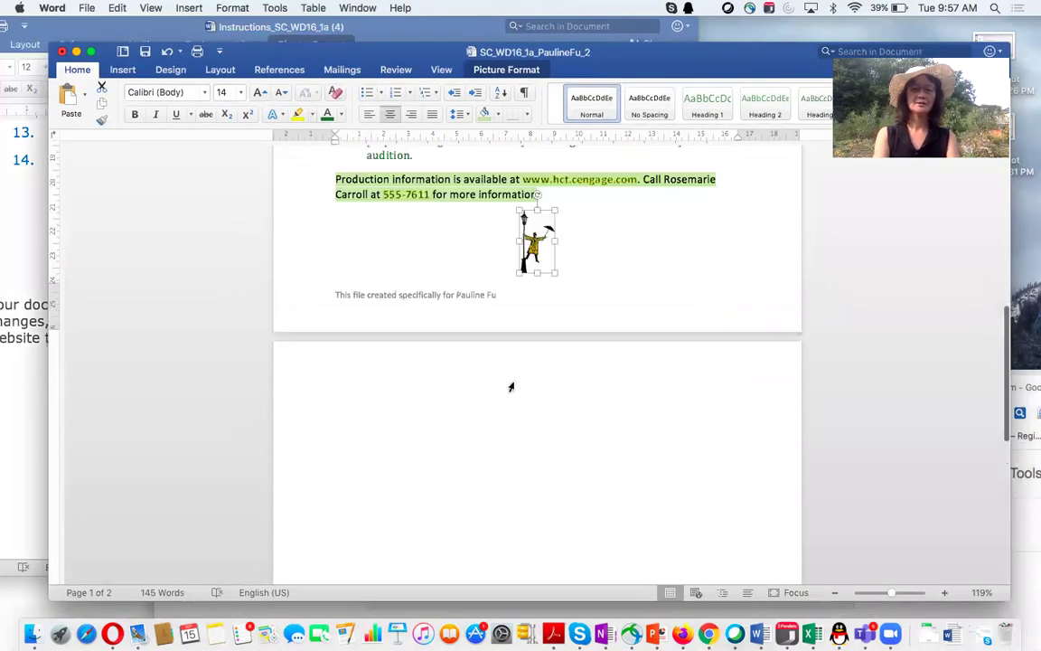
scroll(512, 384, up, 5)
scroll(512, 383, down, 3)
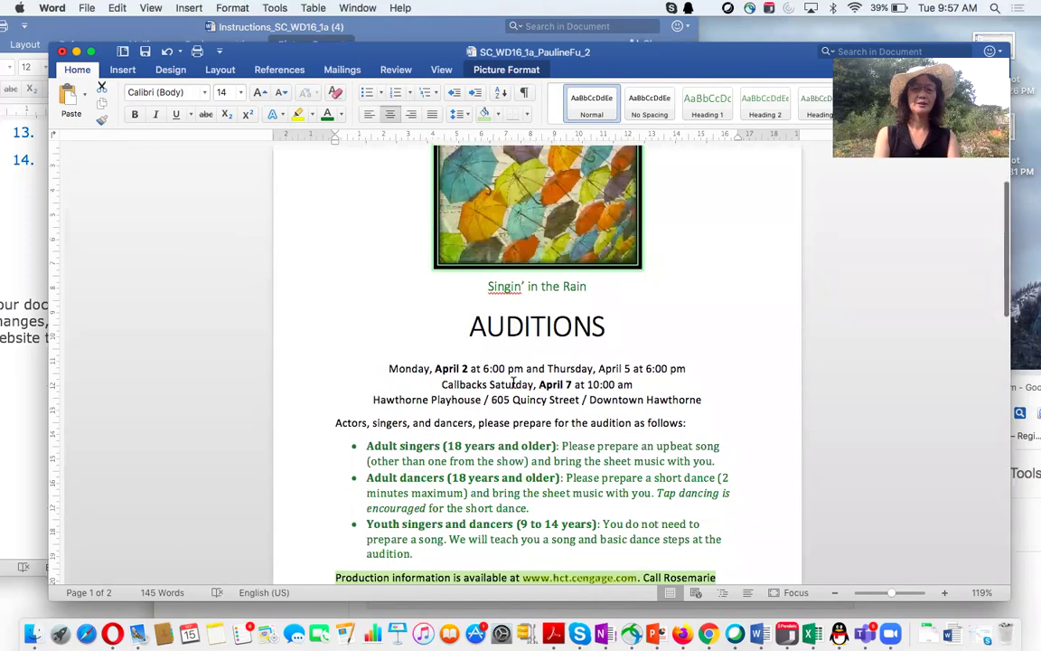
Step: Set the flyer's dashed box page border to 2 1/4 point and Turquoise, Accent 6, Darker 25%, applied to the whole document
key(ctrl+Up)
click(724, 332)
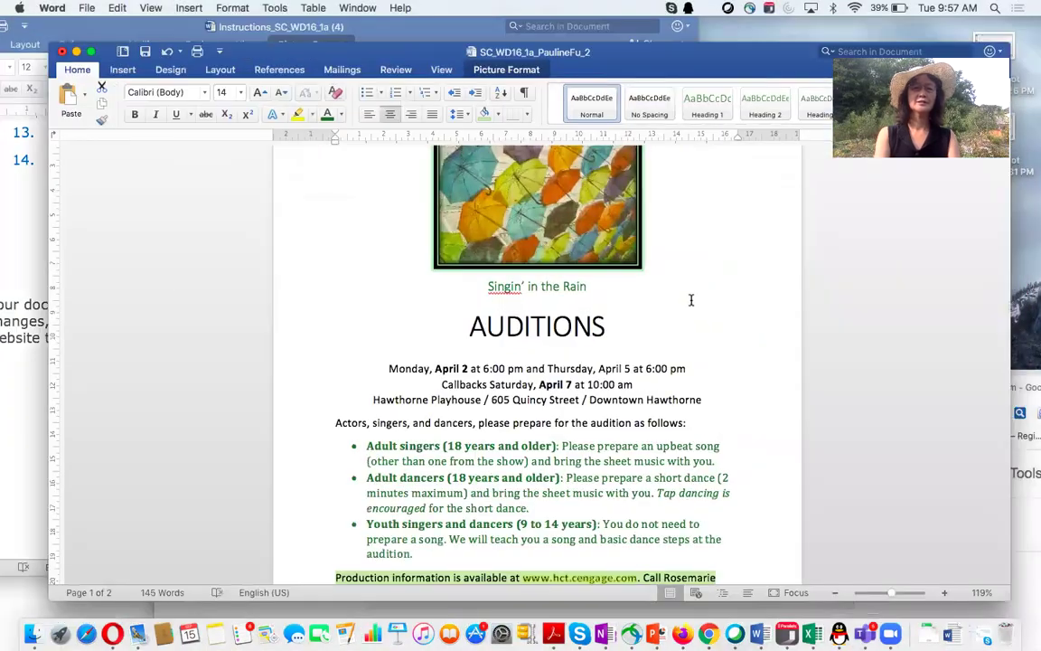
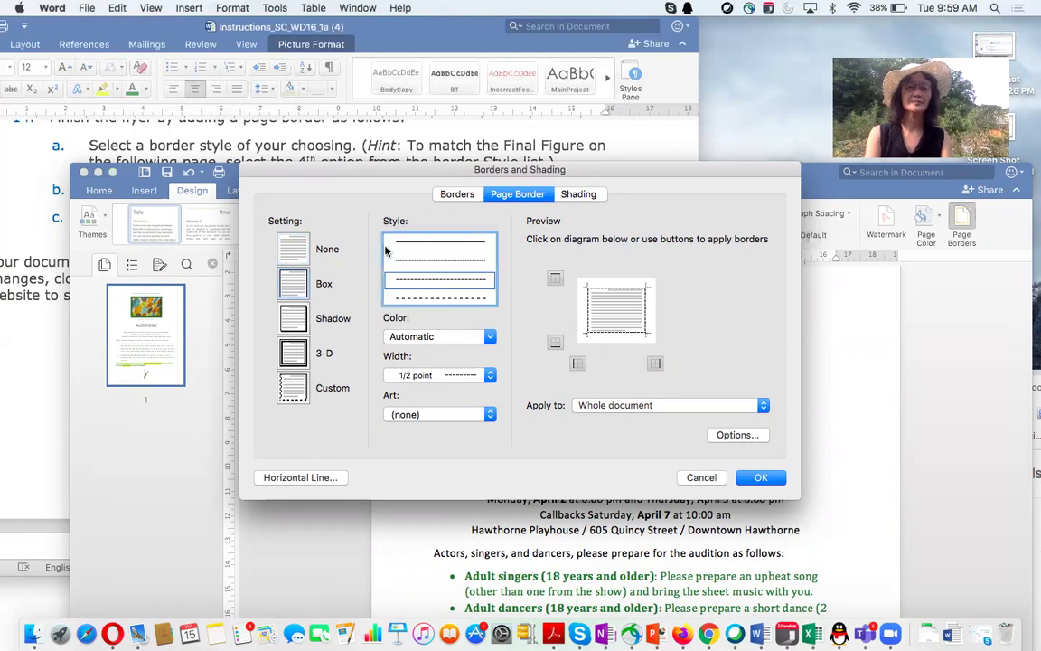
drag(298, 165, 446, 259)
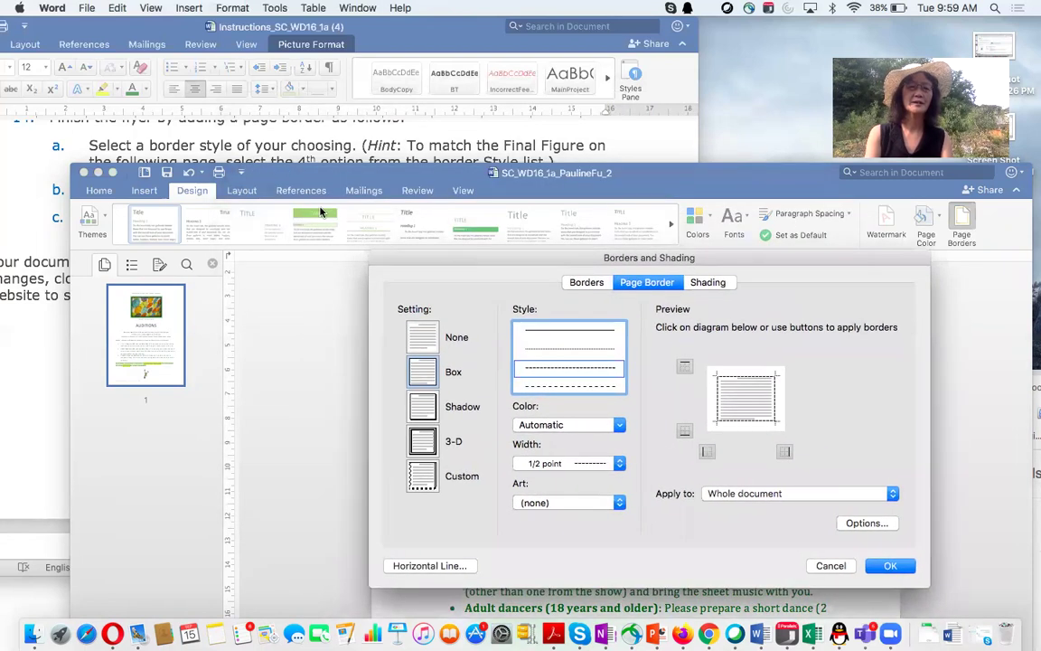
mouse_move(280, 172)
mouse_down()
mouse_move(387, 257)
mouse_move(572, 326)
mouse_move(548, 297)
mouse_up()
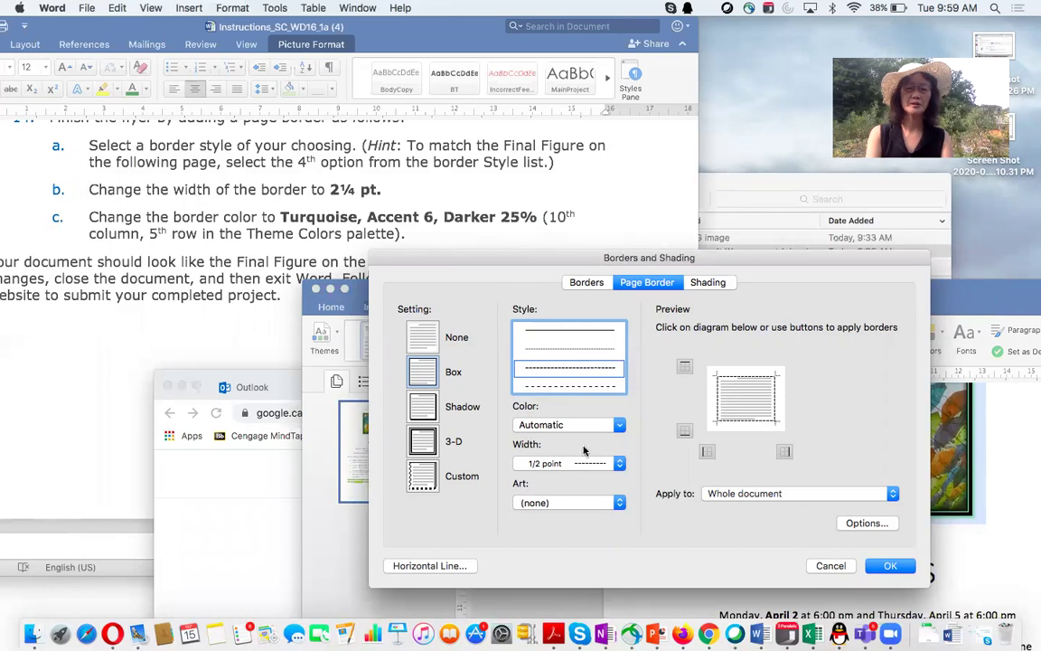
click(620, 464)
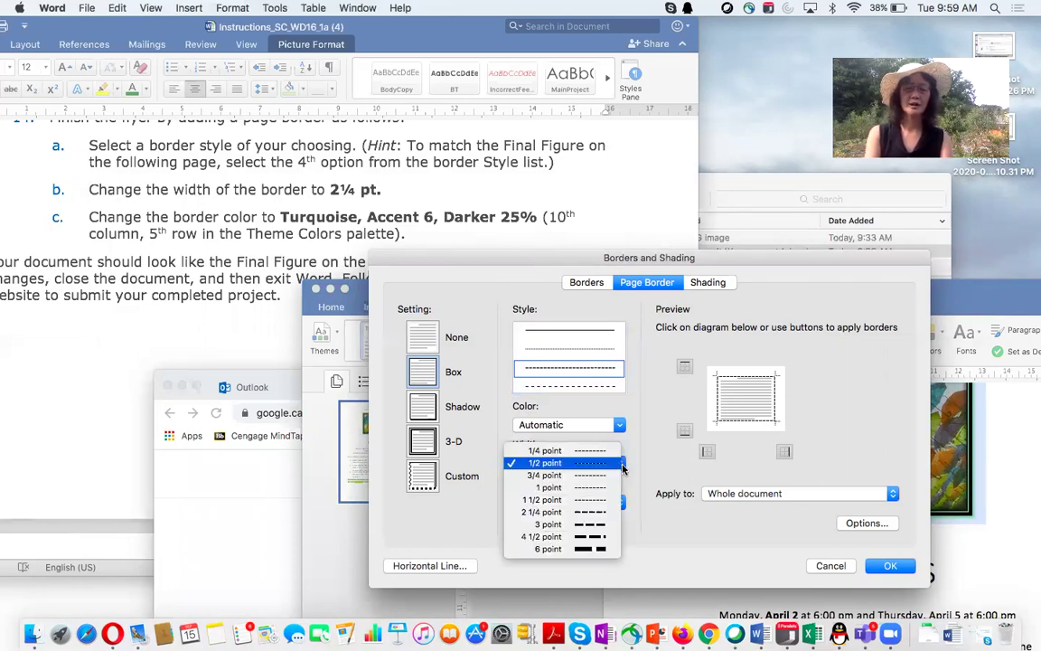
click(542, 512)
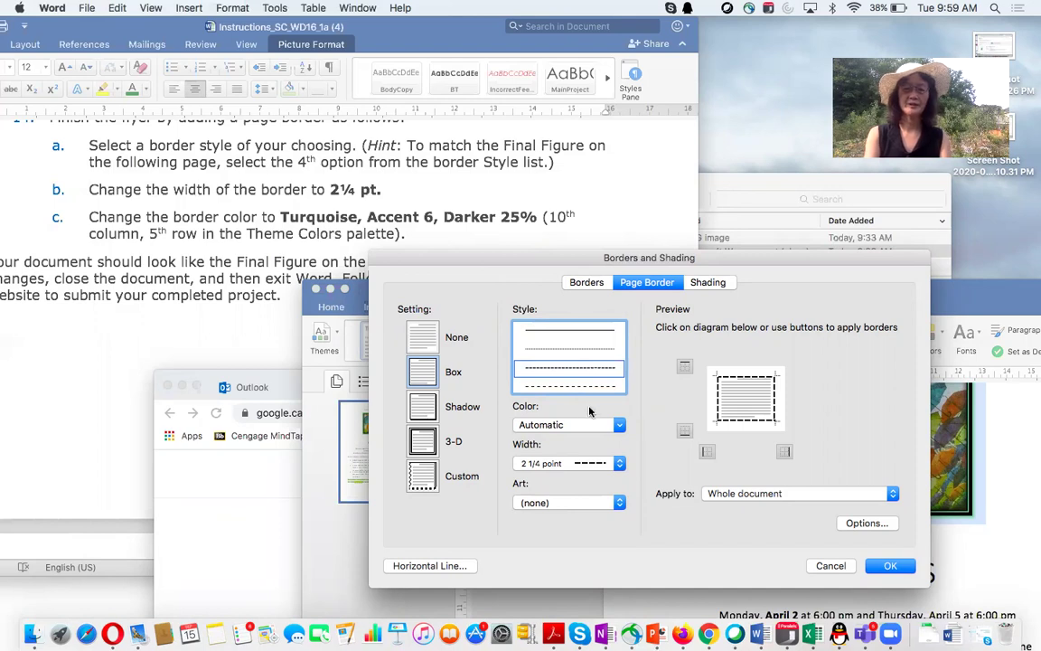
click(620, 427)
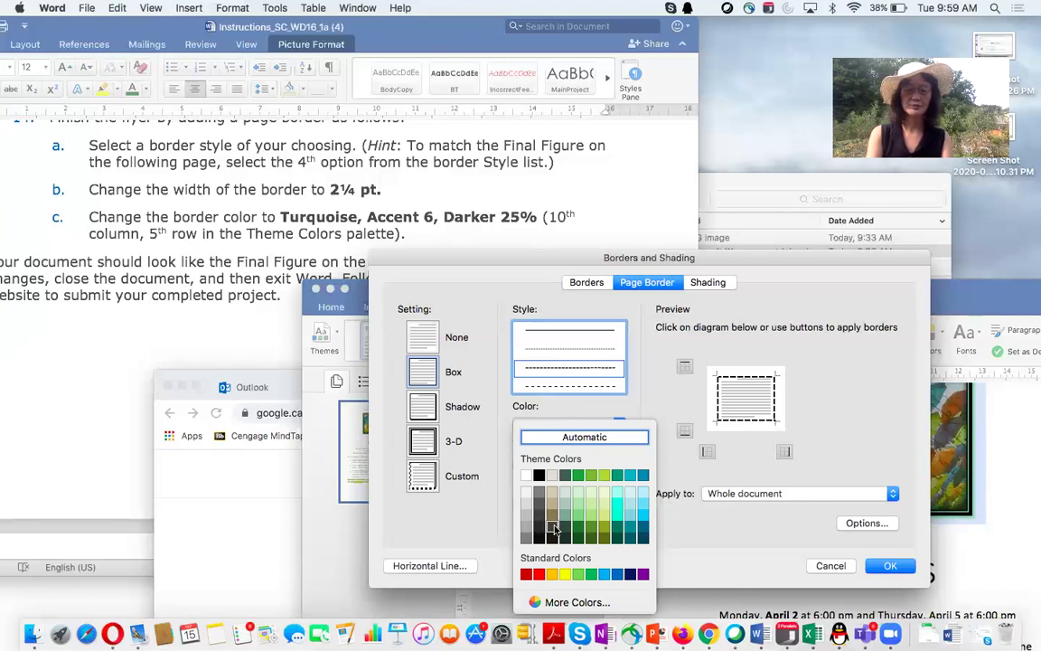
click(644, 528)
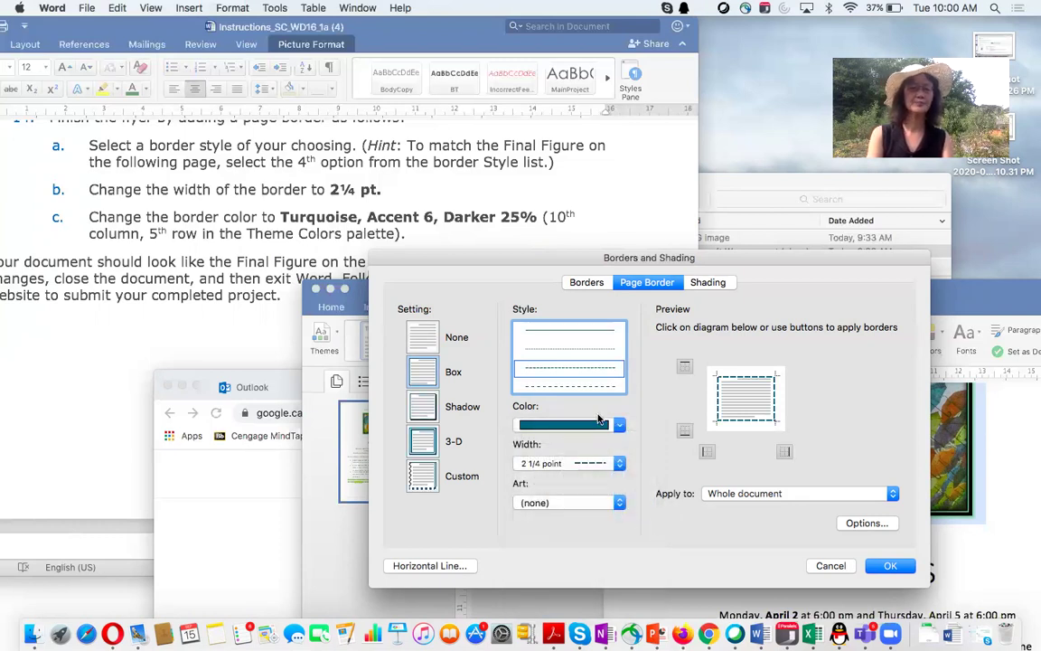
click(890, 566)
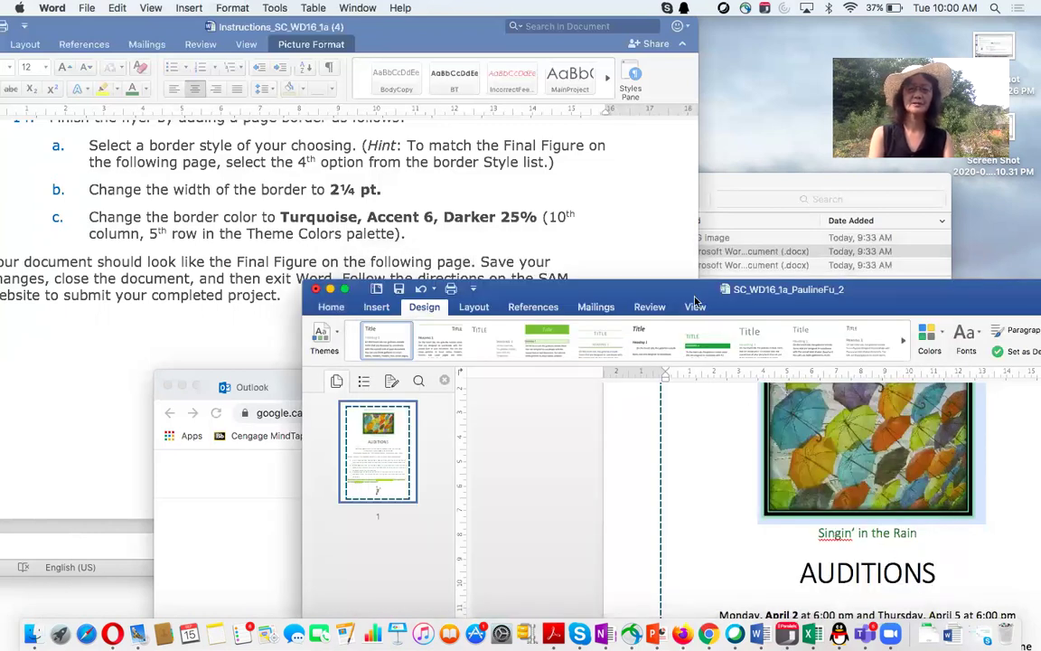
Step: Review the closing instructions and compare the Final Figure with the finished audition flyer
click(354, 28)
drag(354, 28, 440, 42)
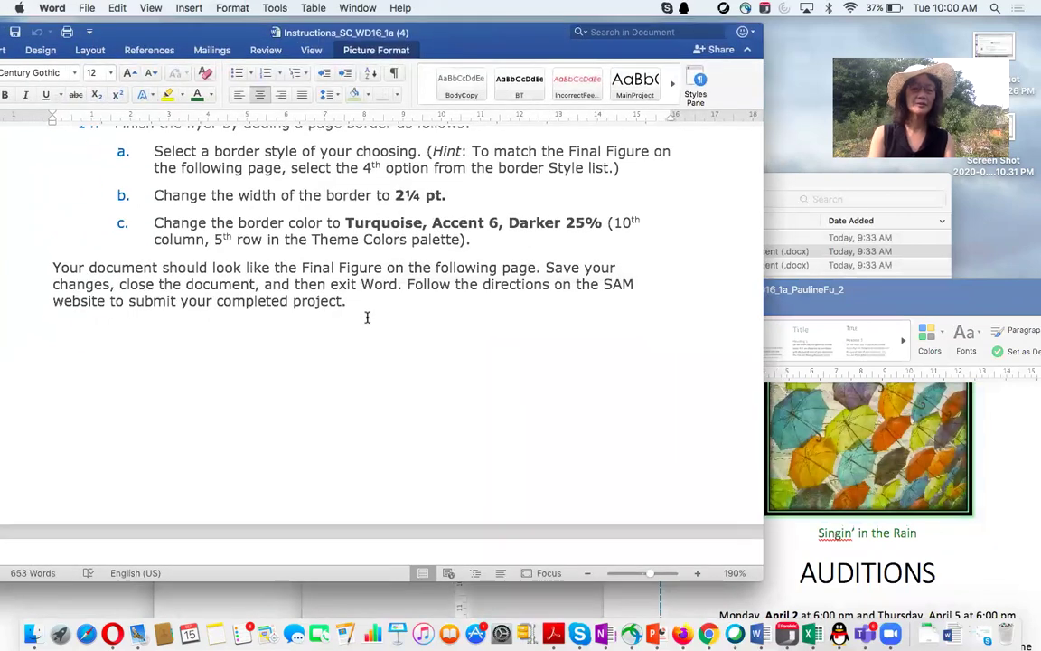
scroll(366, 317, down, 1)
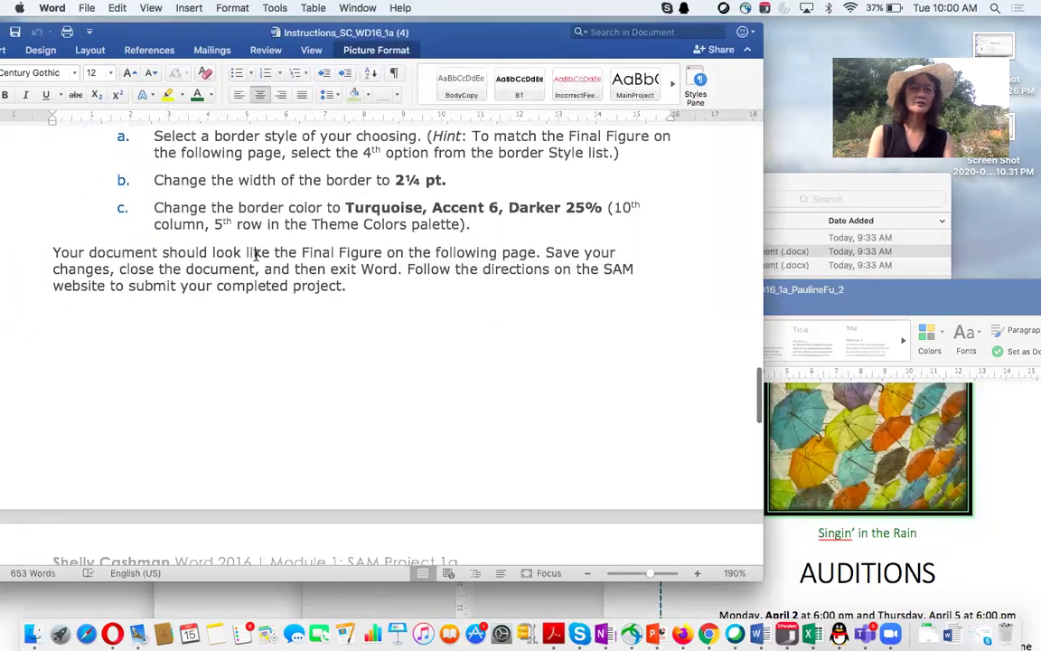
scroll(313, 376, down, 10)
scroll(313, 380, down, 3)
scroll(314, 379, up, 2)
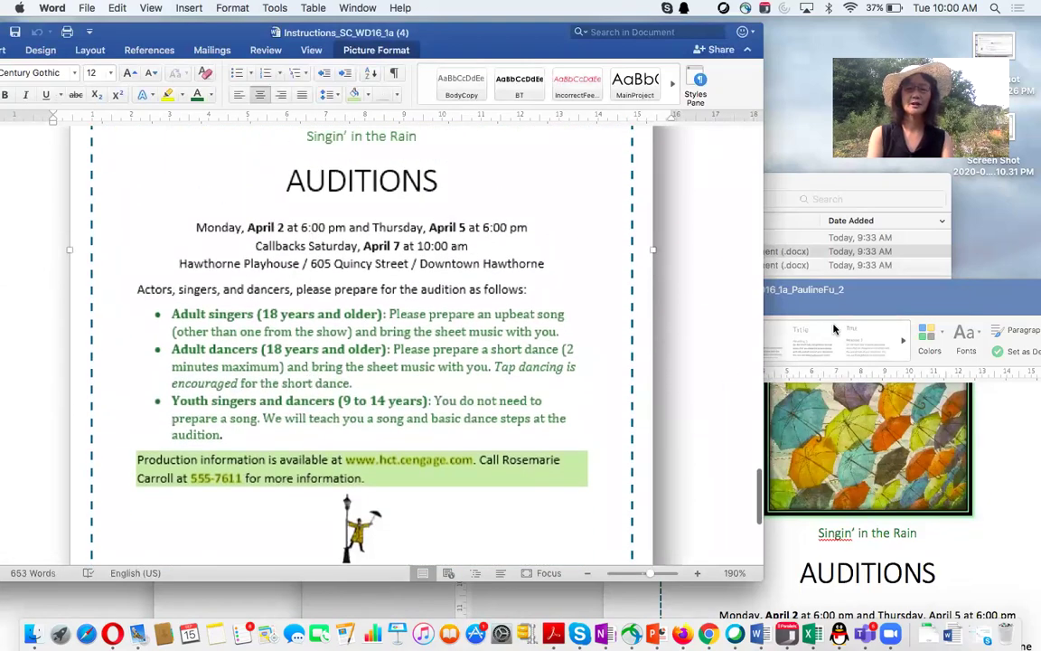
drag(767, 282, 718, 300)
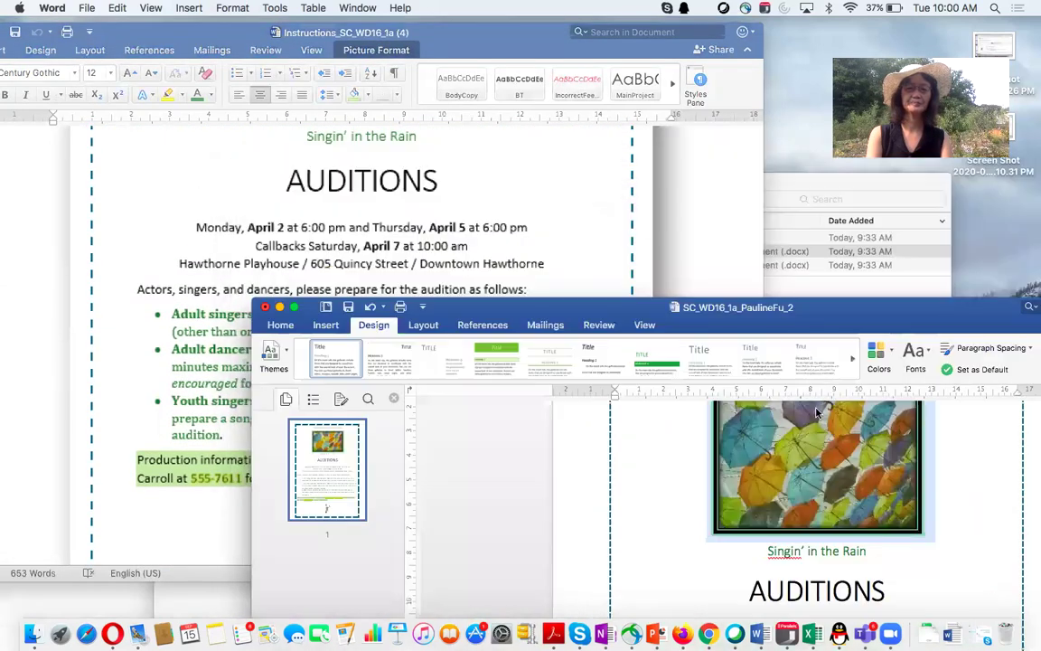
drag(801, 329, 566, 106)
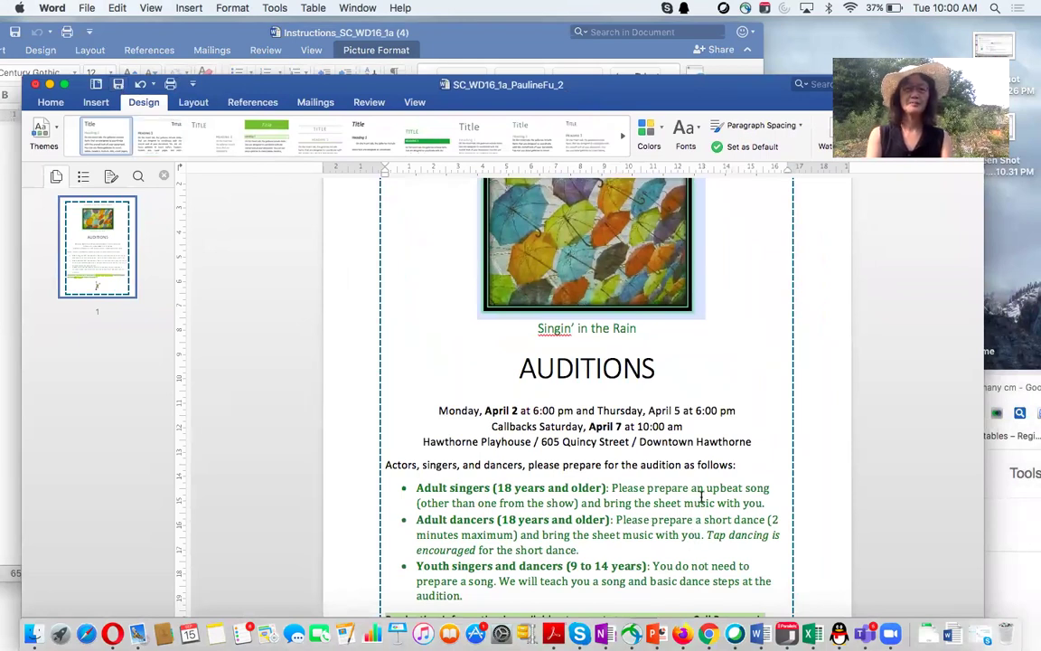
Step: Switch to Chrome and continue from the file download page of Word Module 1 SAM Project 1 in MindTap to its upload page
click(709, 634)
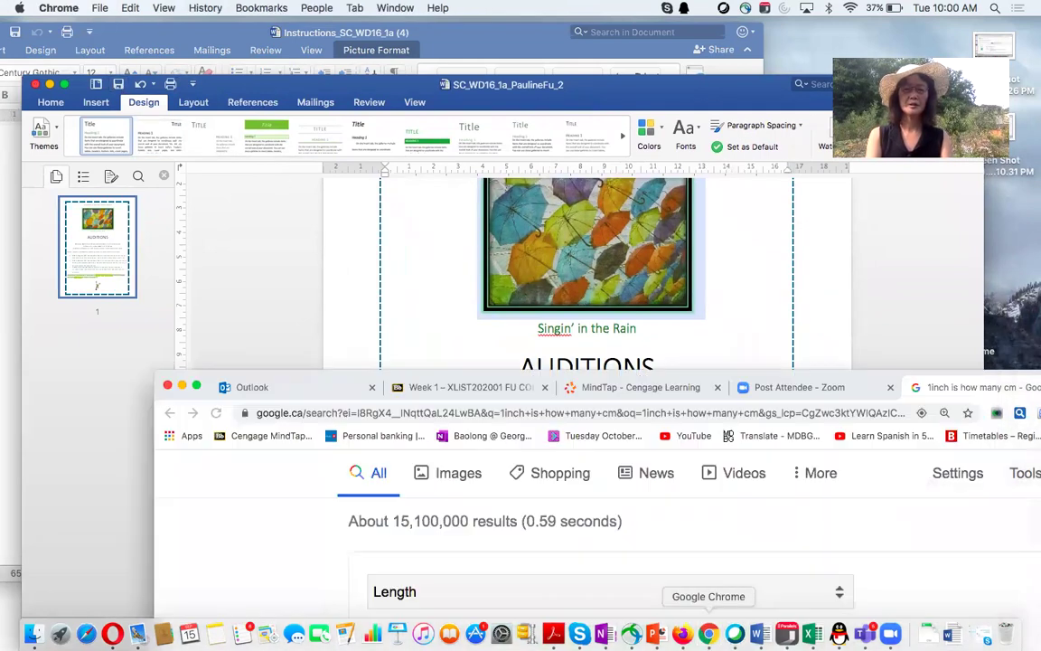
drag(693, 372, 523, 114)
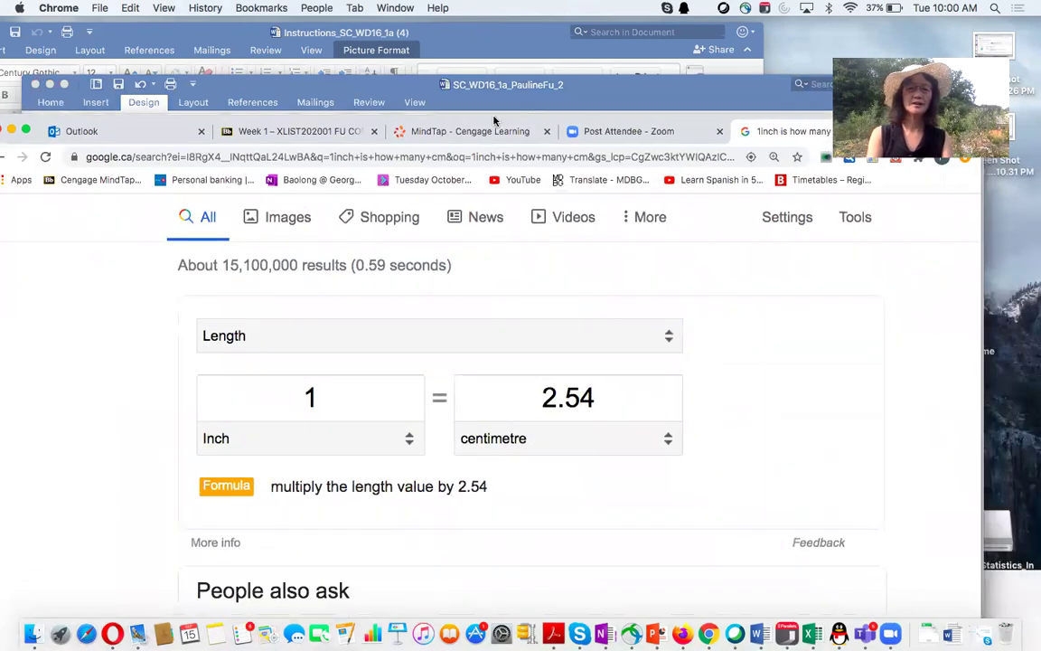
click(445, 135)
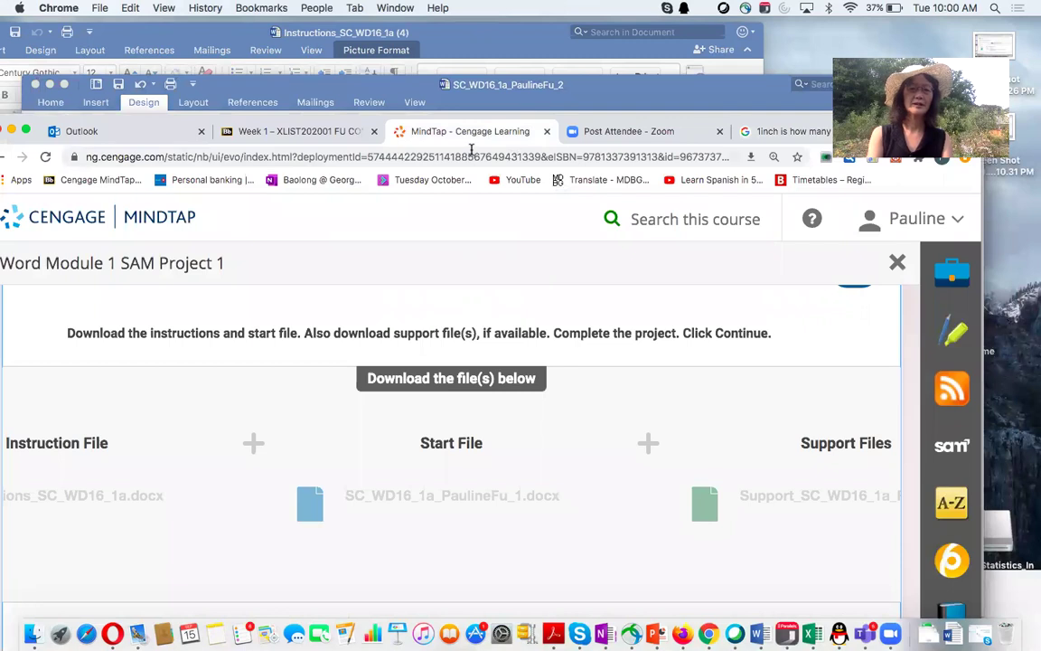
drag(606, 123, 665, 68)
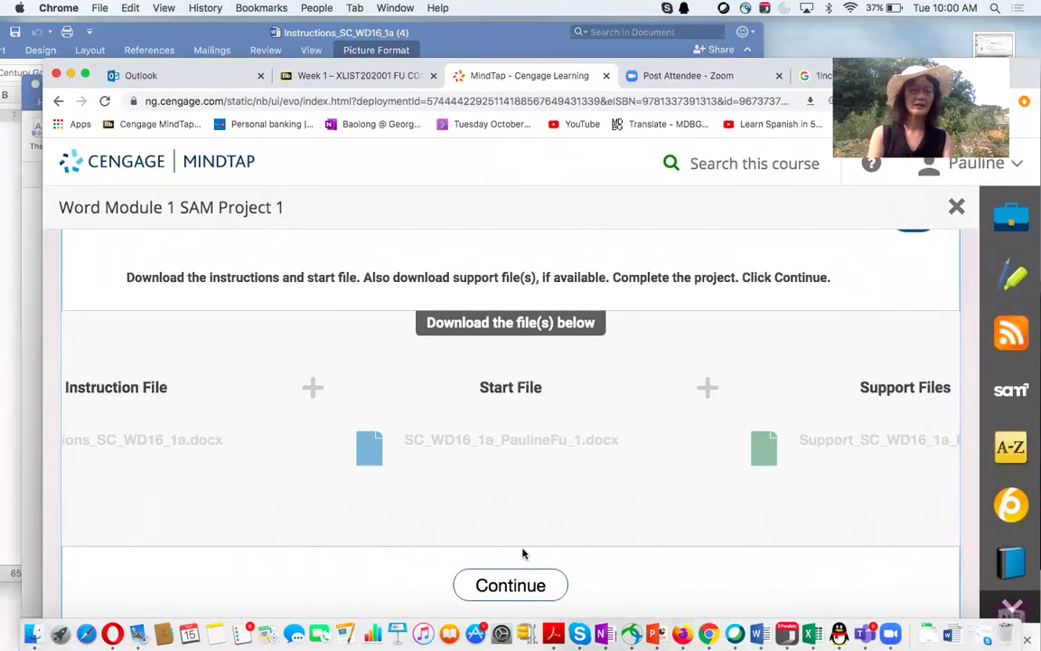
click(511, 586)
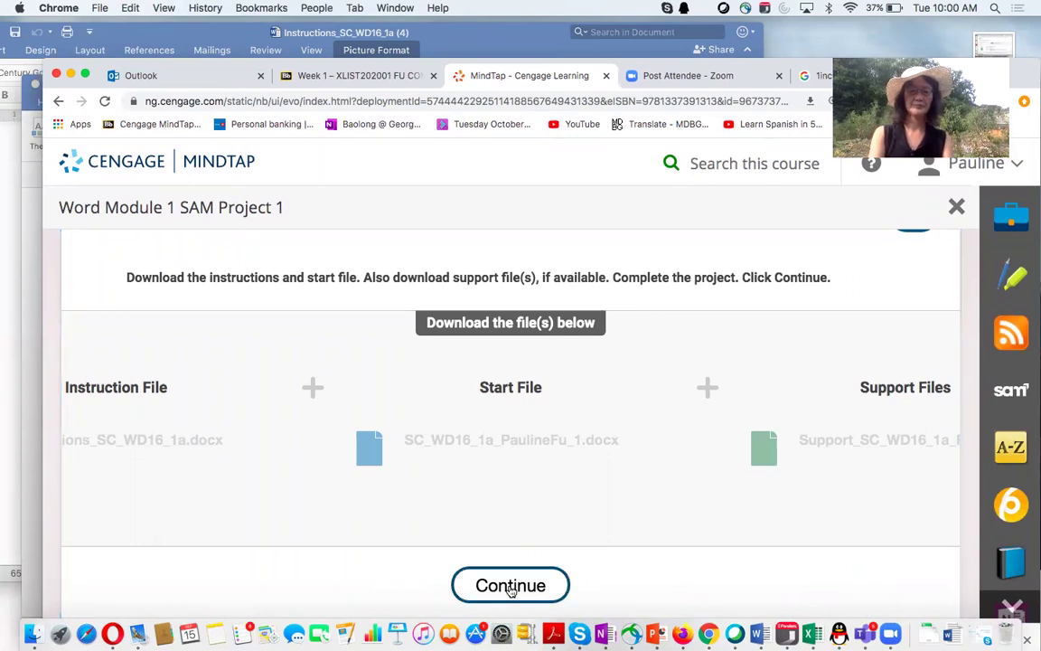
scroll(514, 479, down, 3)
Step: Upload the completed flyer document from the "my" folder inside comp1010 to the SAM project
click(268, 442)
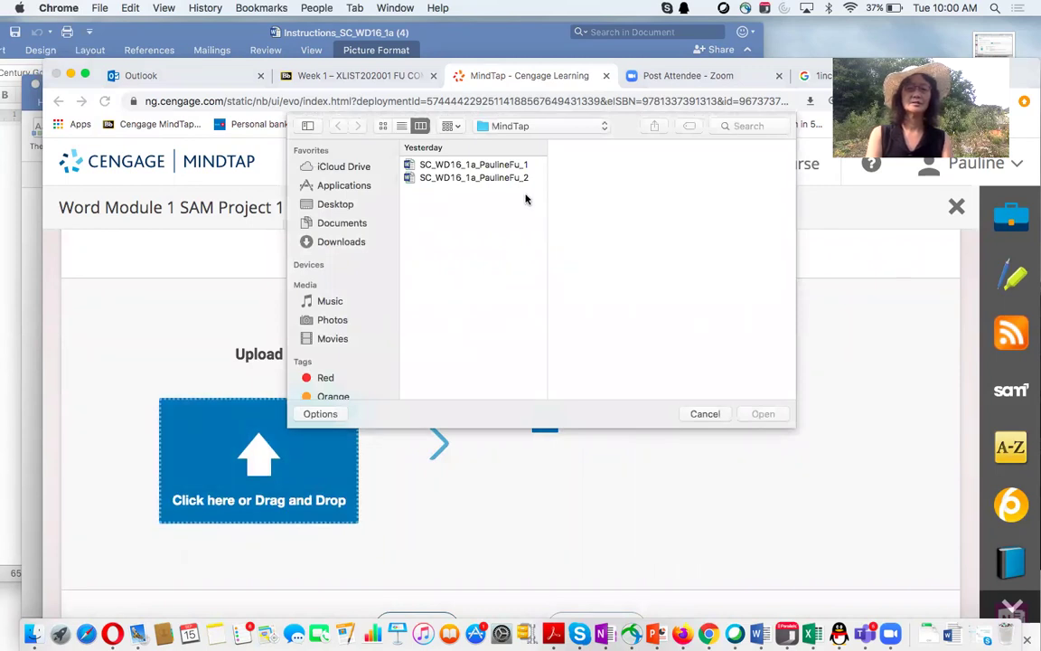
click(604, 127)
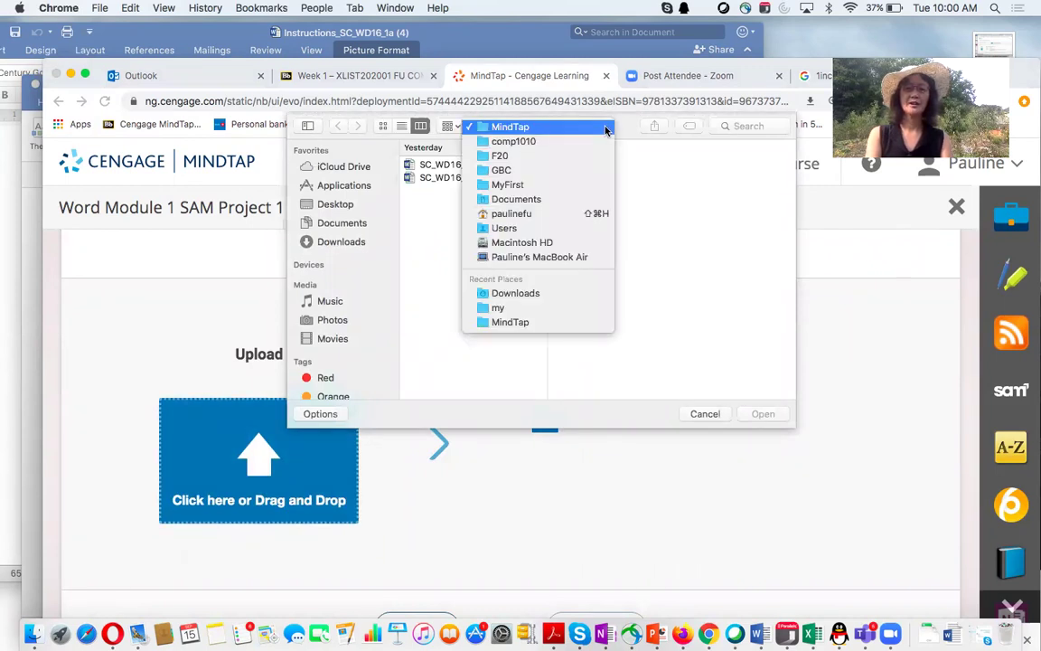
click(529, 142)
click(673, 197)
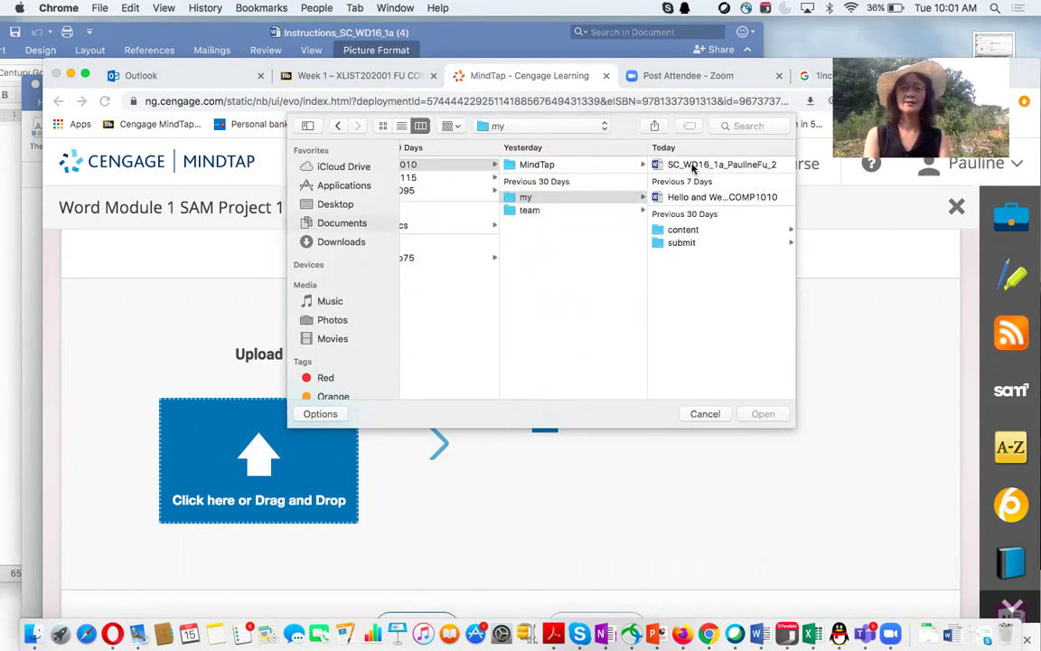
click(694, 166)
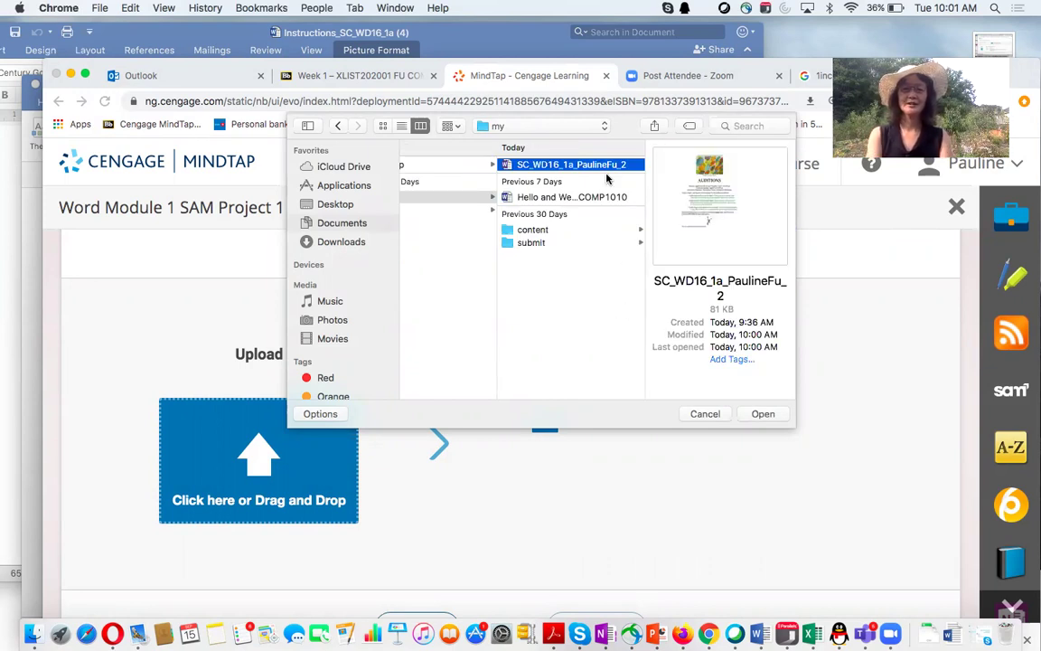
click(766, 415)
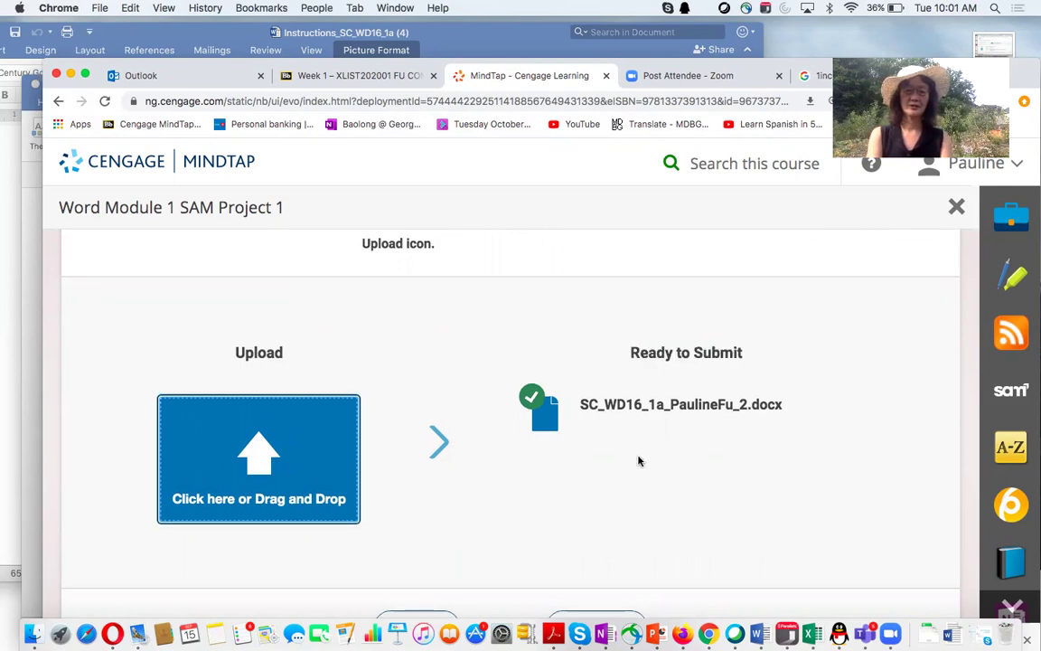
Step: Submit the uploaded flyer document for grading
scroll(639, 460, down, 2)
scroll(639, 460, up, 2)
scroll(639, 460, down, 2)
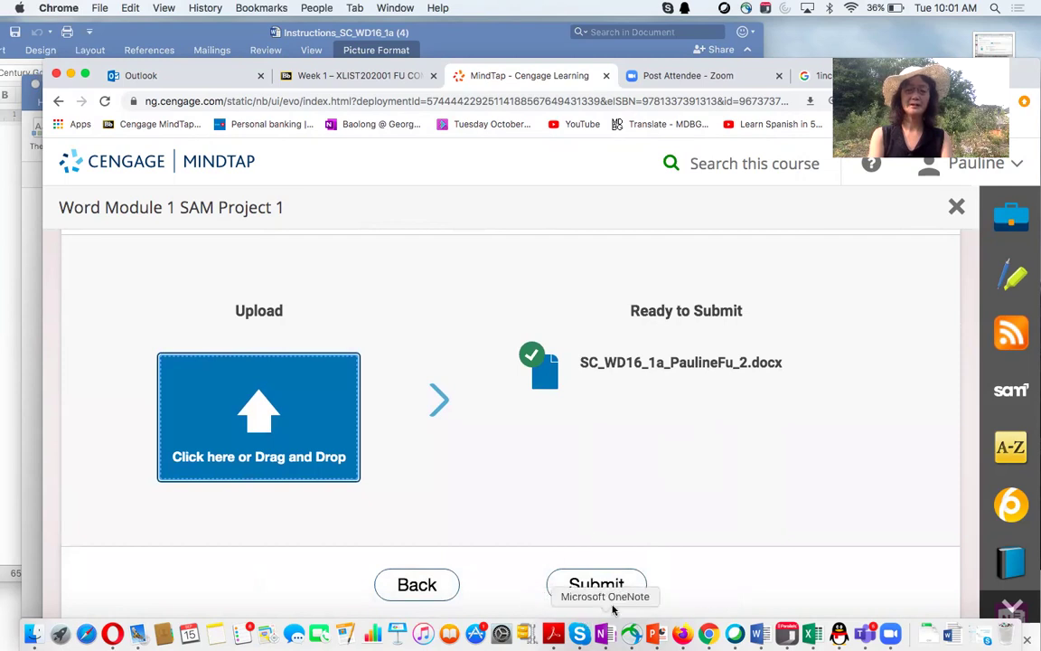
click(588, 585)
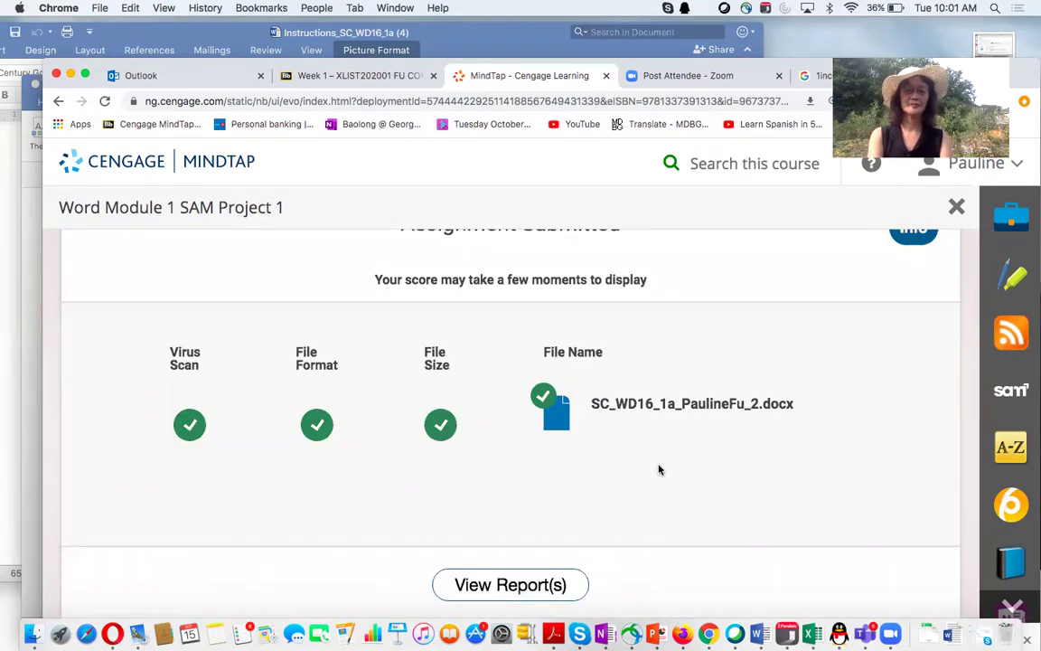
Step: Download the submission report for the SAM project and open it in Word
scroll(659, 469, up, 1)
scroll(659, 469, down, 1)
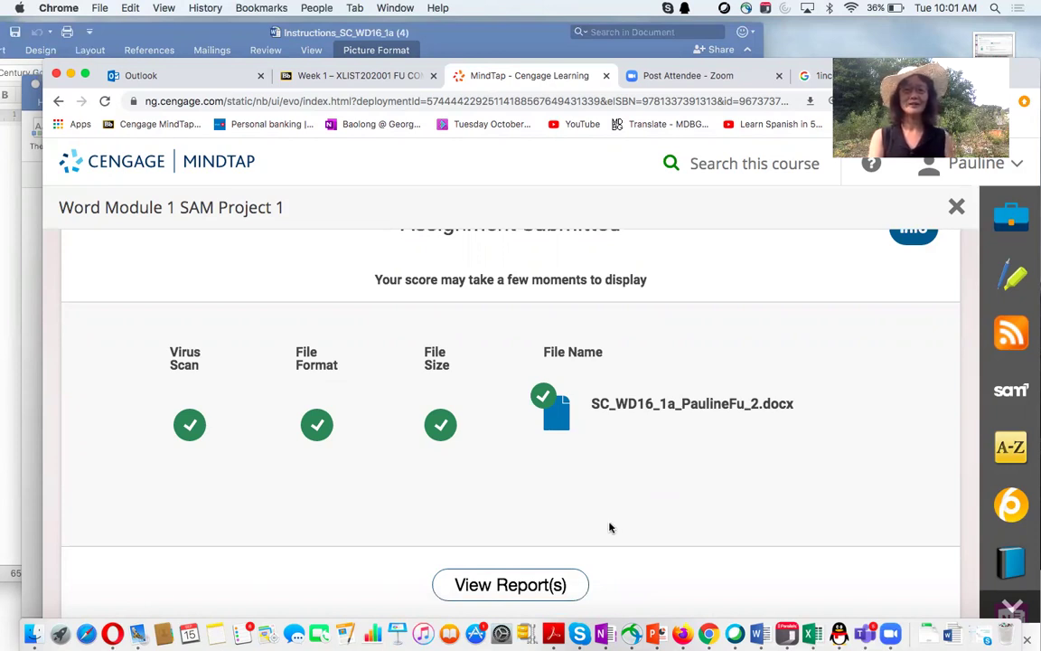
click(491, 586)
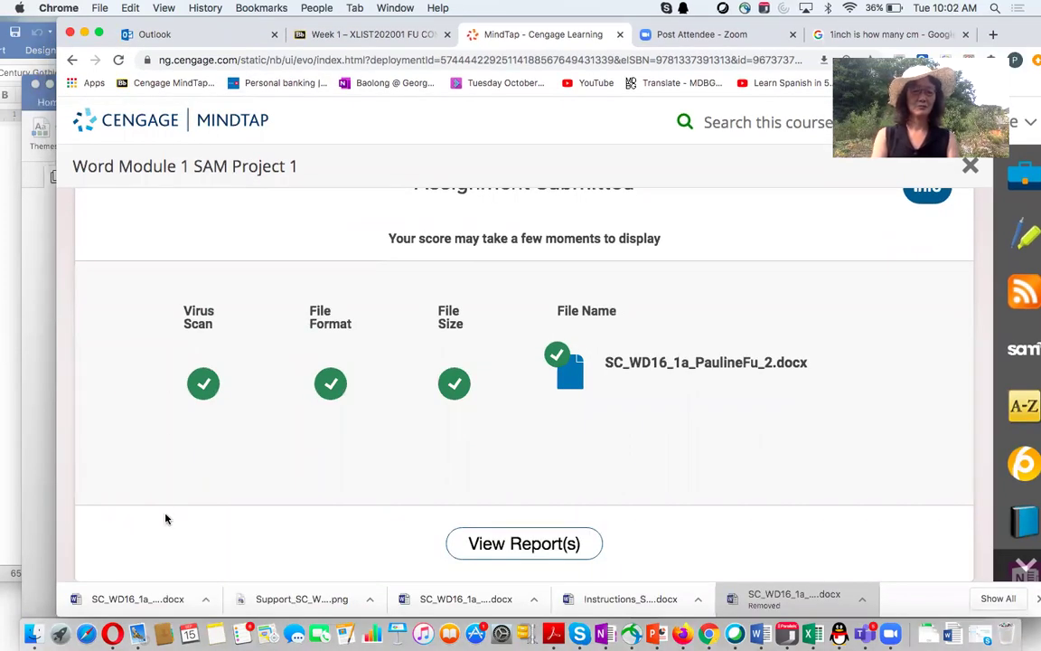
click(127, 600)
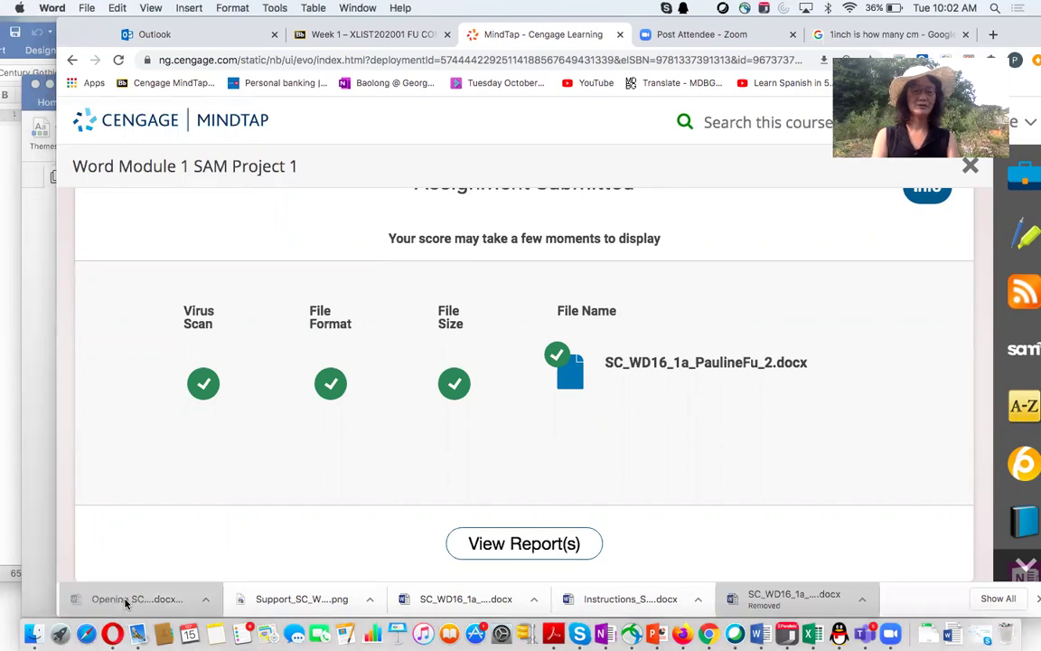
drag(322, 84, 393, 532)
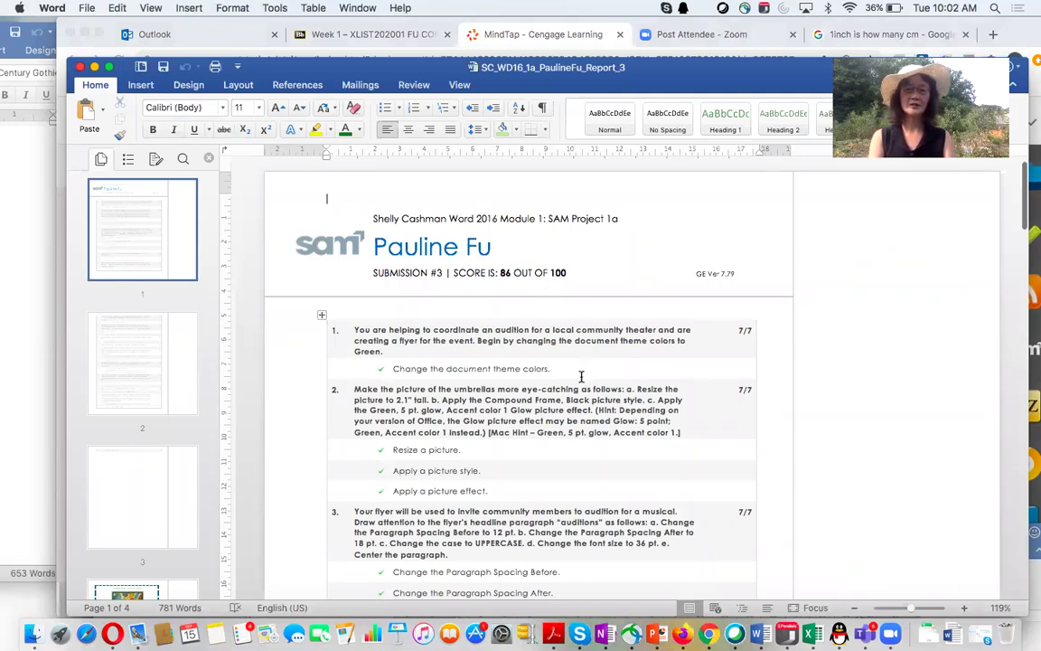
Step: Examine the grading report's score and feedback for each instruction, looking for items marked as errors
scroll(582, 376, down, 5)
scroll(582, 376, down, 3)
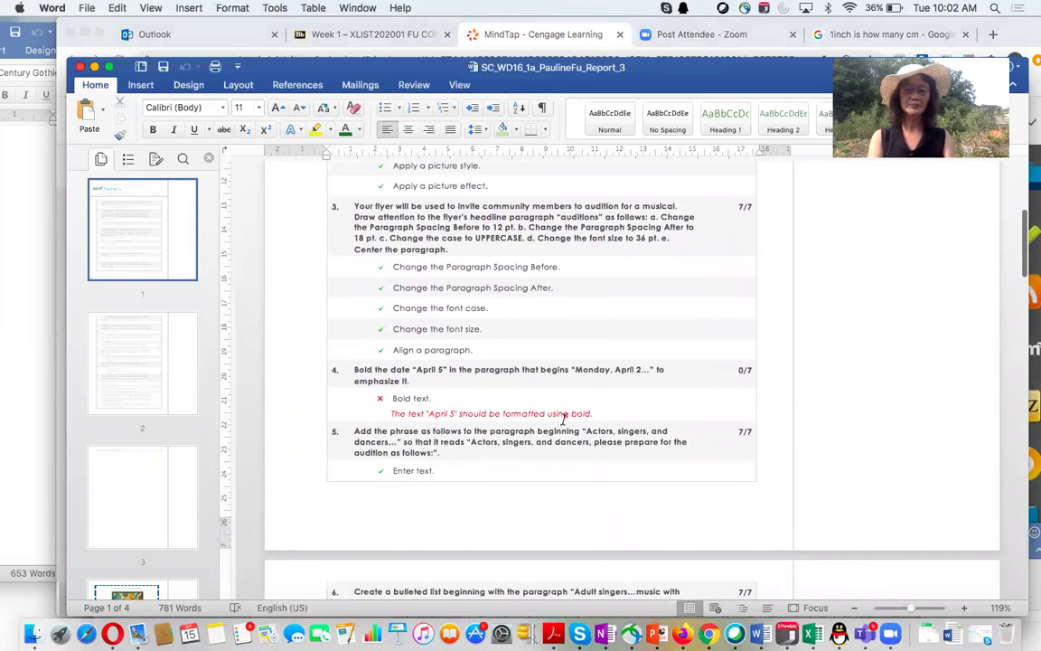
scroll(582, 417, down, 12)
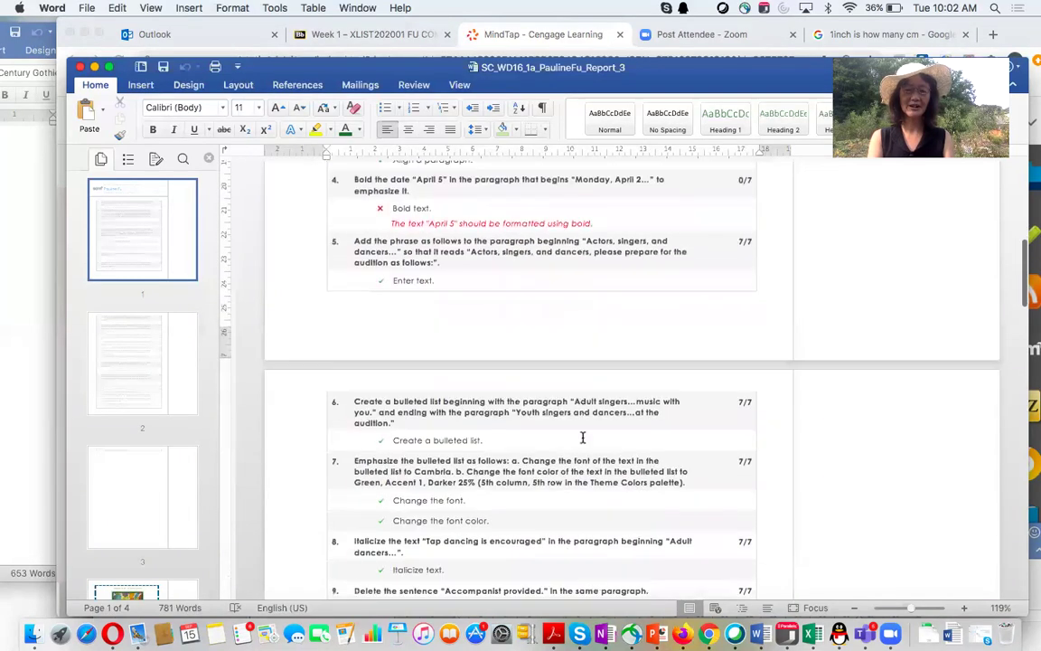
scroll(582, 438, down, 1)
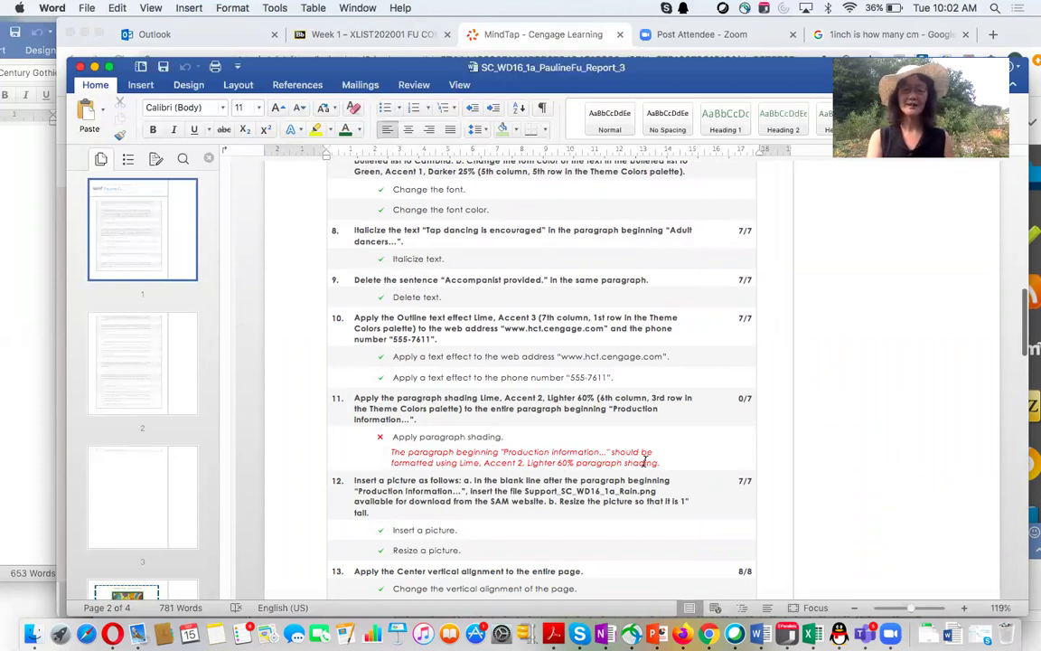
scroll(644, 462, down, 4)
scroll(647, 463, down, 3)
scroll(645, 461, up, 10)
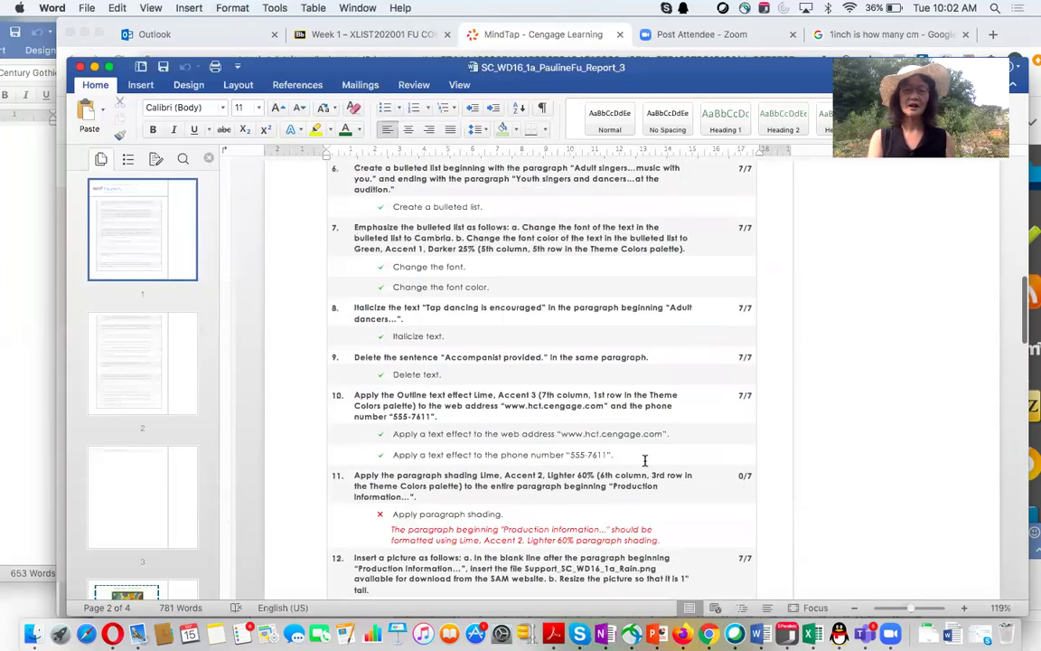
scroll(645, 461, up, 1)
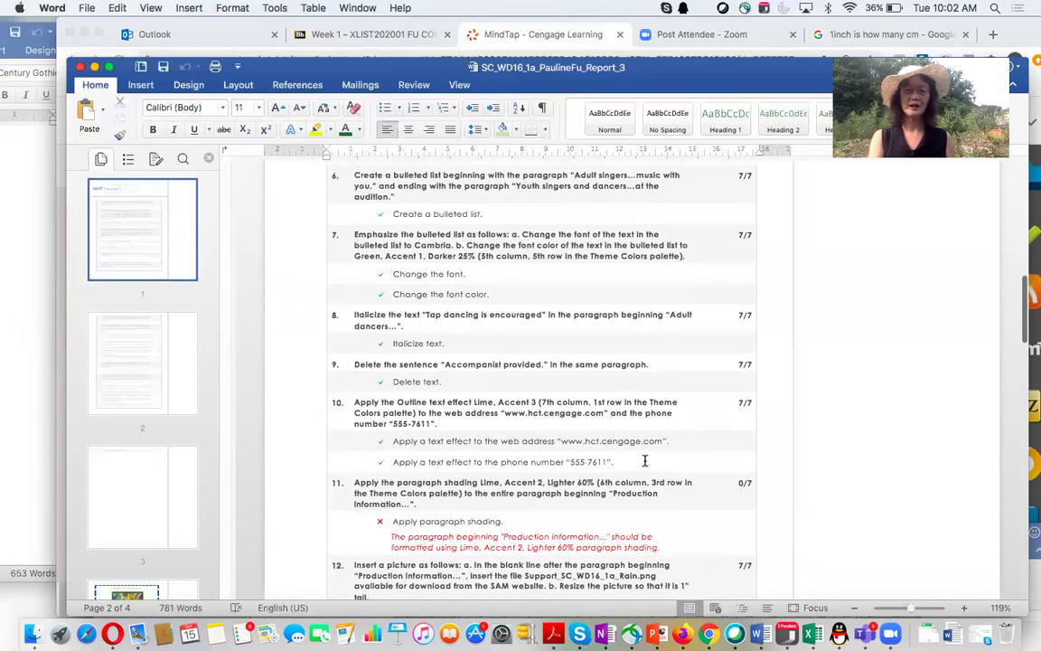
scroll(646, 461, up, 4)
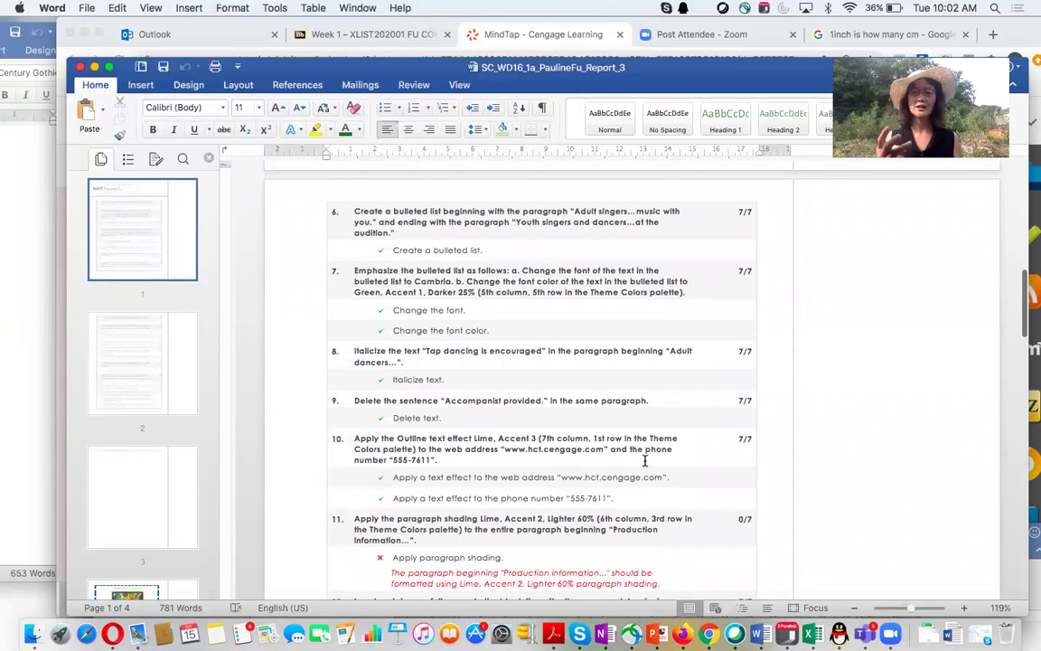